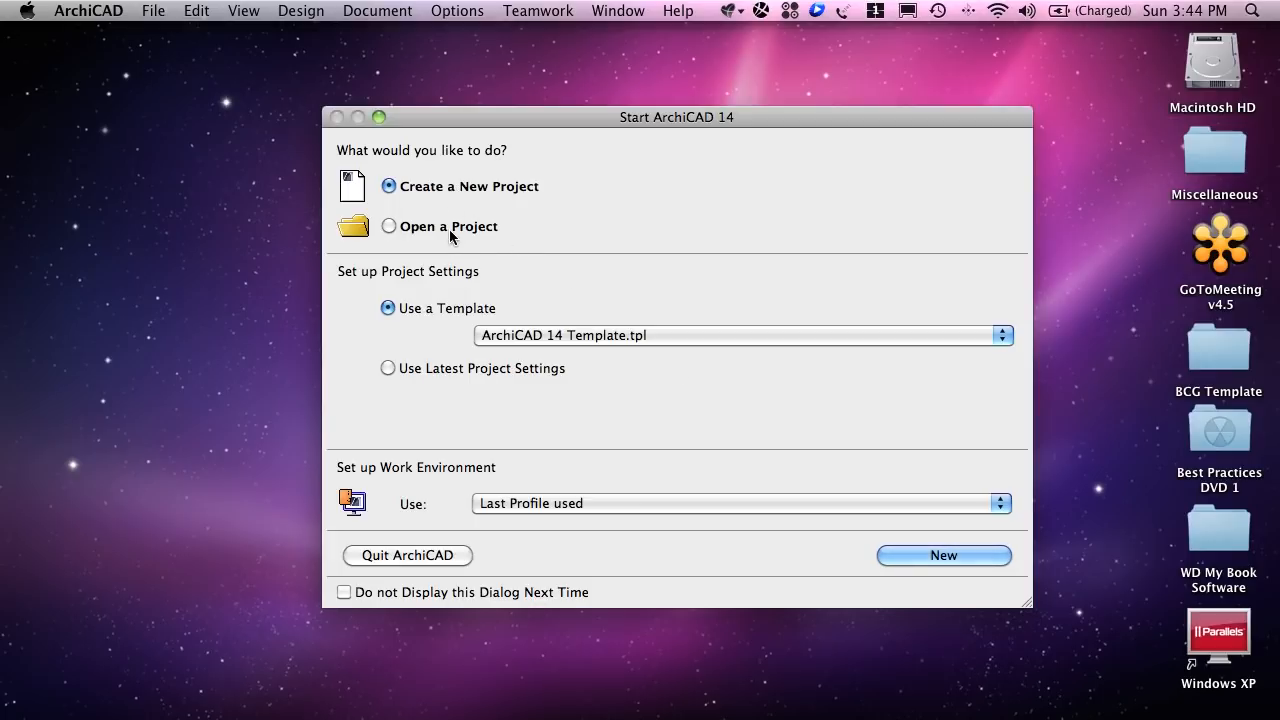
Create a new project from the ArchiCAD 14 Template.tpl template with the last used work environment profile
{"action": "left_click", "coordinate": [389, 228]}
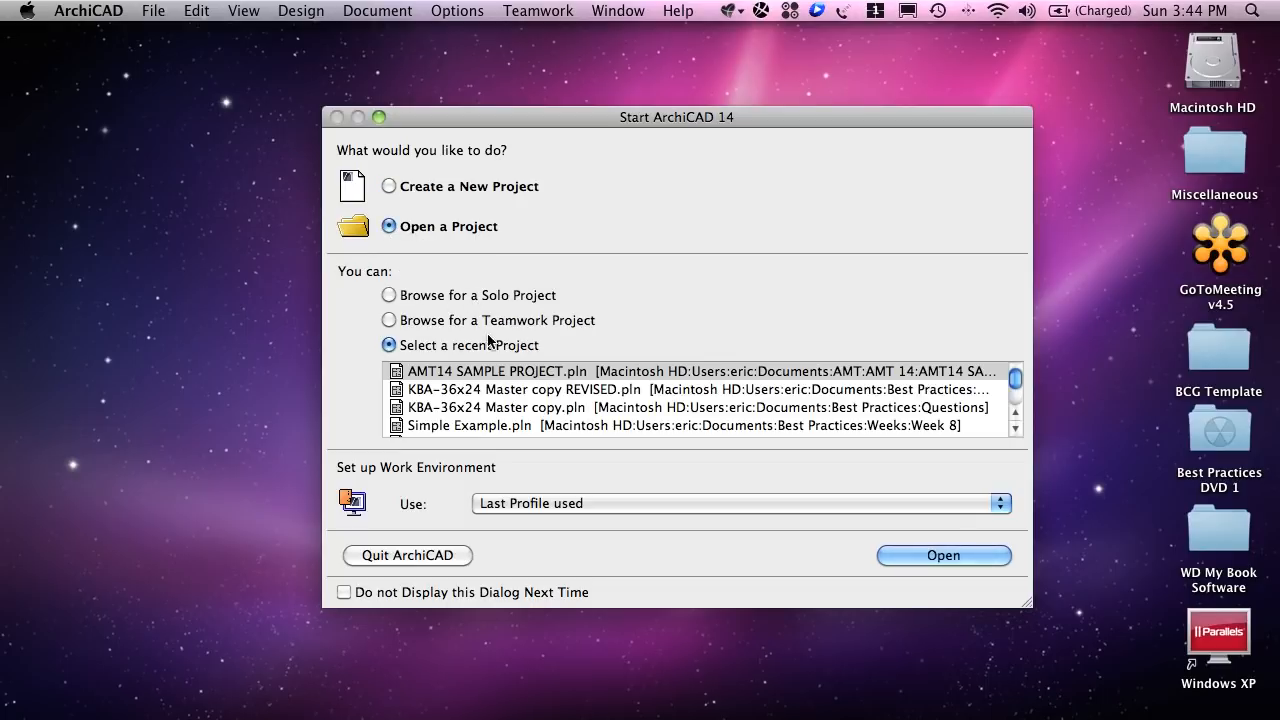
{"action": "left_click", "coordinate": [434, 188]}
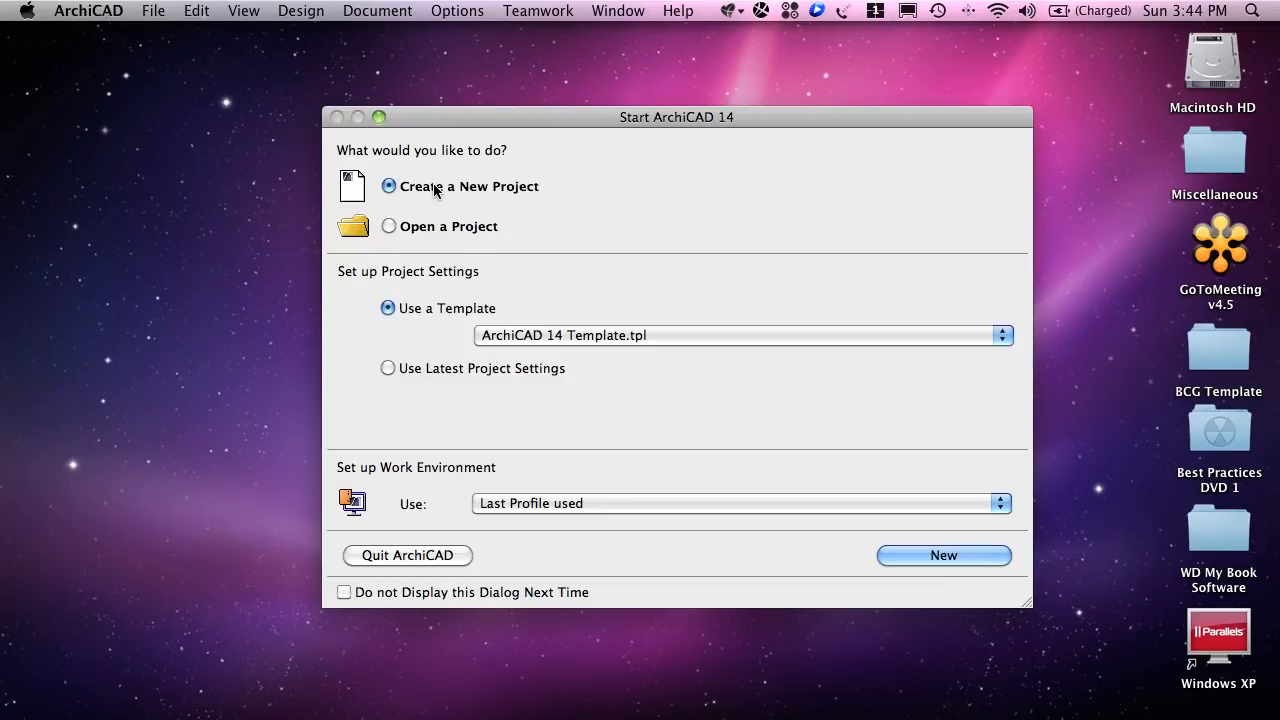
{"action": "left_click", "coordinate": [586, 336]}
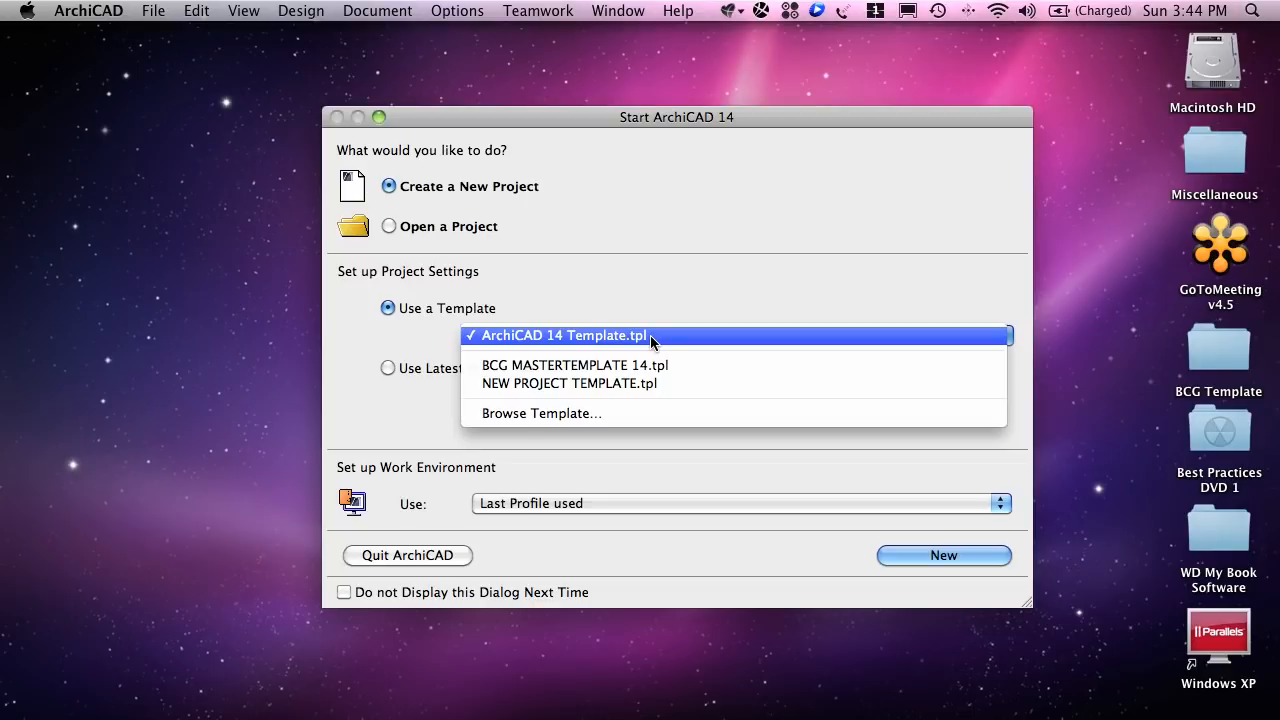
{"action": "left_click", "coordinate": [650, 298]}
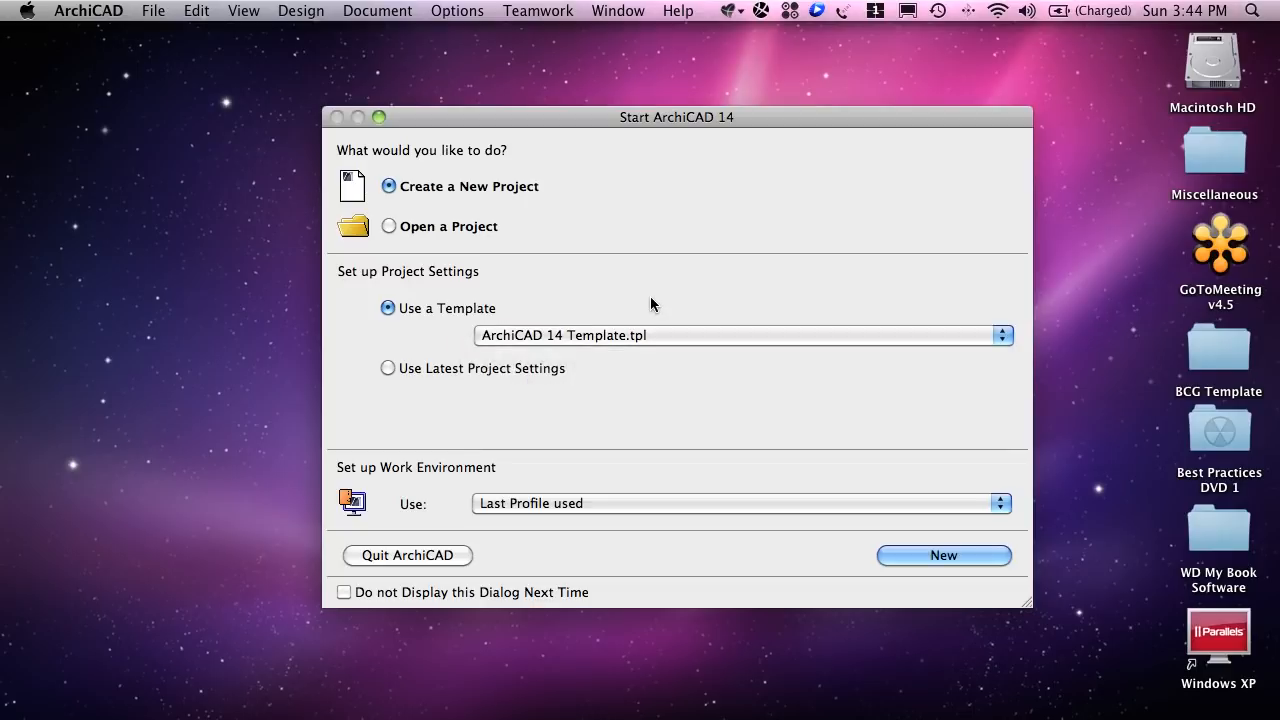
{"action": "left_click", "coordinate": [602, 337]}
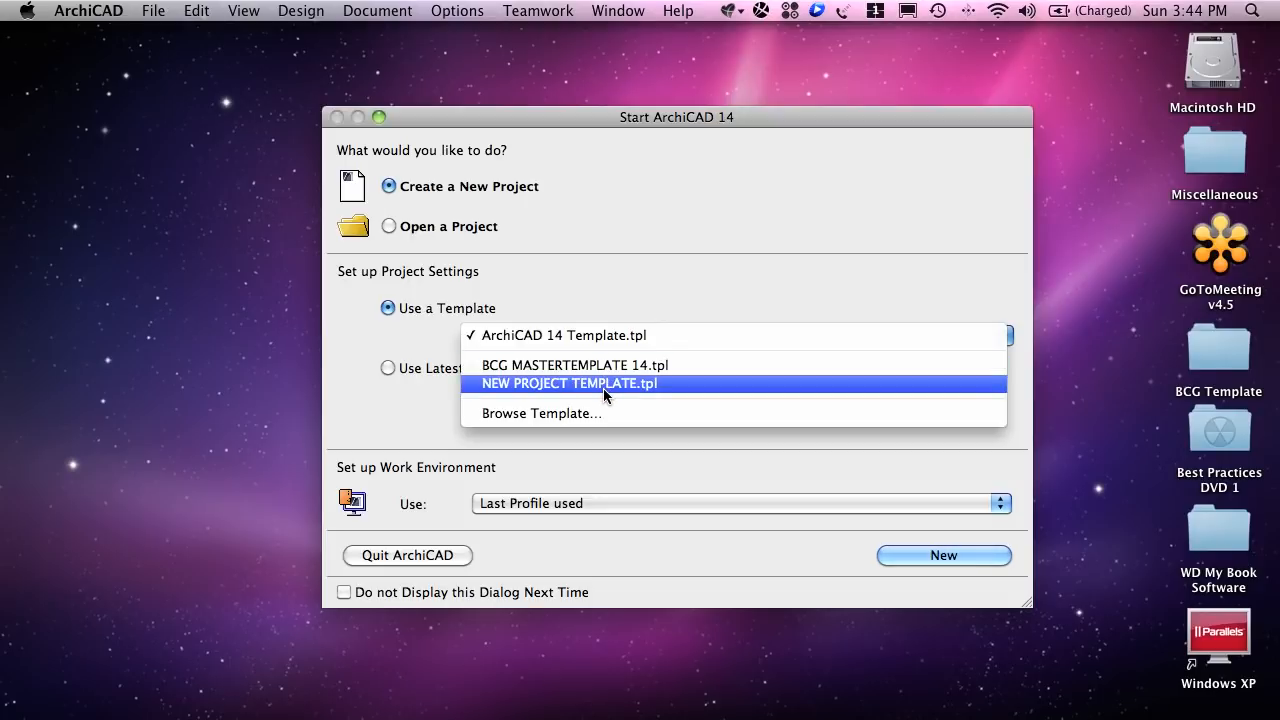
{"action": "left_click", "coordinate": [589, 270]}
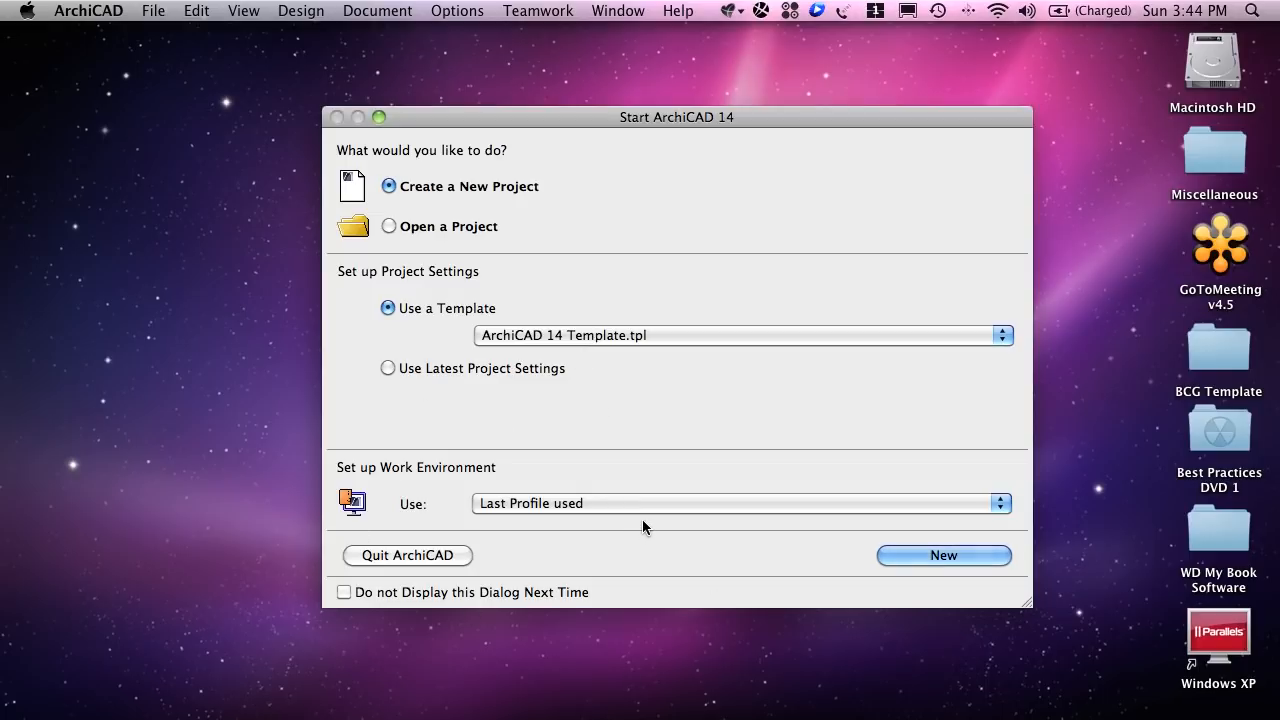
{"action": "left_click", "coordinate": [940, 556]}
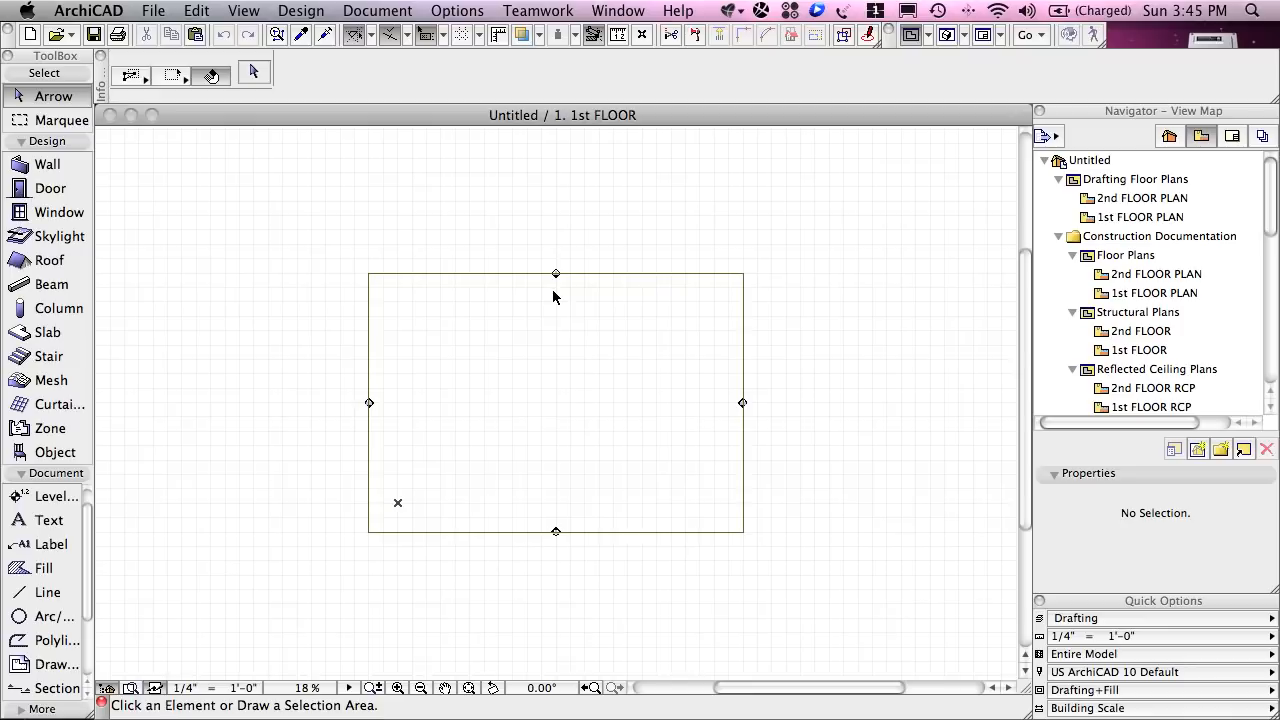
{"action": "scroll", "coordinate": [553, 292], "scroll_direction": "up", "scroll_amount": 10}
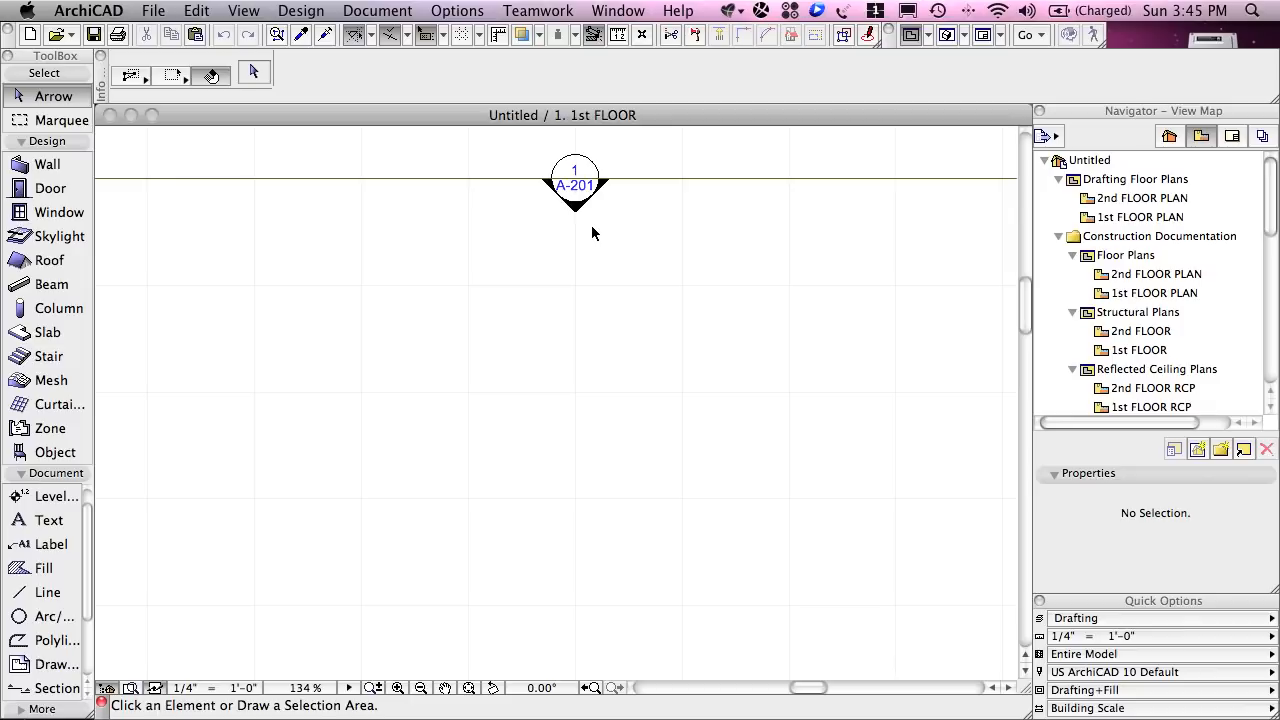
{"action": "scroll", "coordinate": [591, 232], "scroll_direction": "down", "scroll_amount": 10}
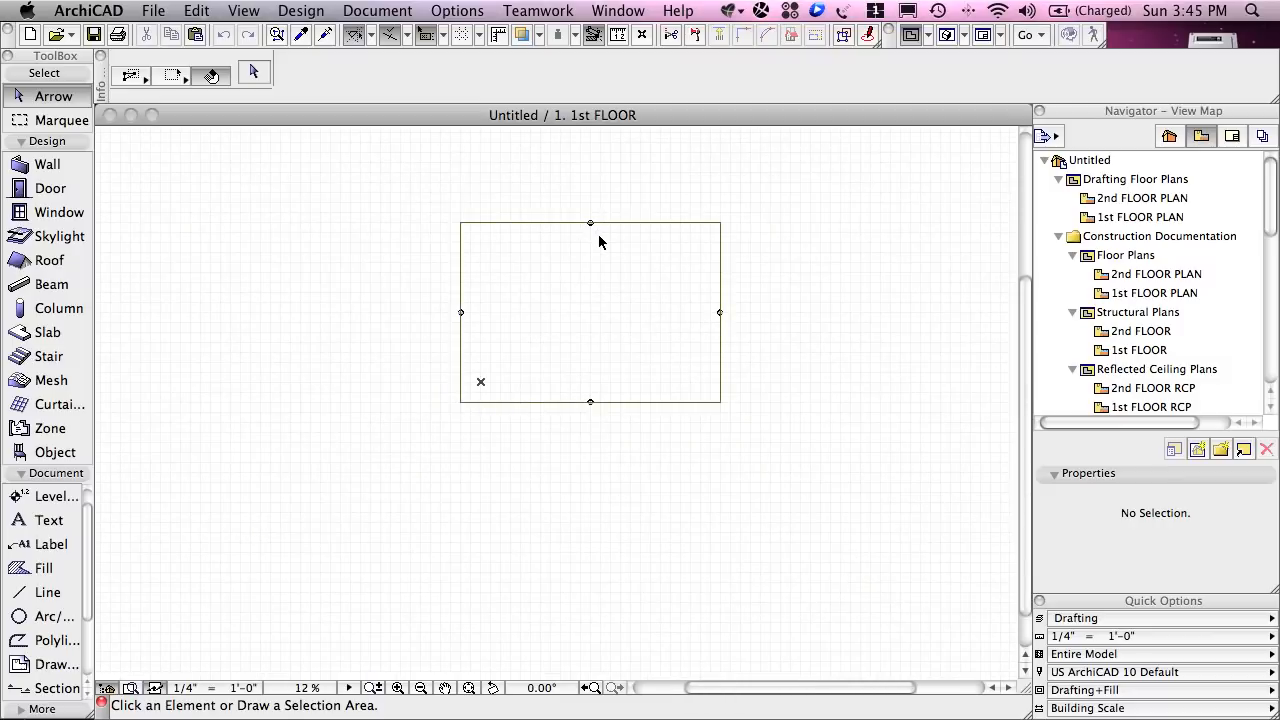
{"action": "scroll", "coordinate": [593, 231], "scroll_direction": "up", "scroll_amount": 5}
{"action": "scroll", "coordinate": [594, 241], "scroll_direction": "down", "scroll_amount": 1}
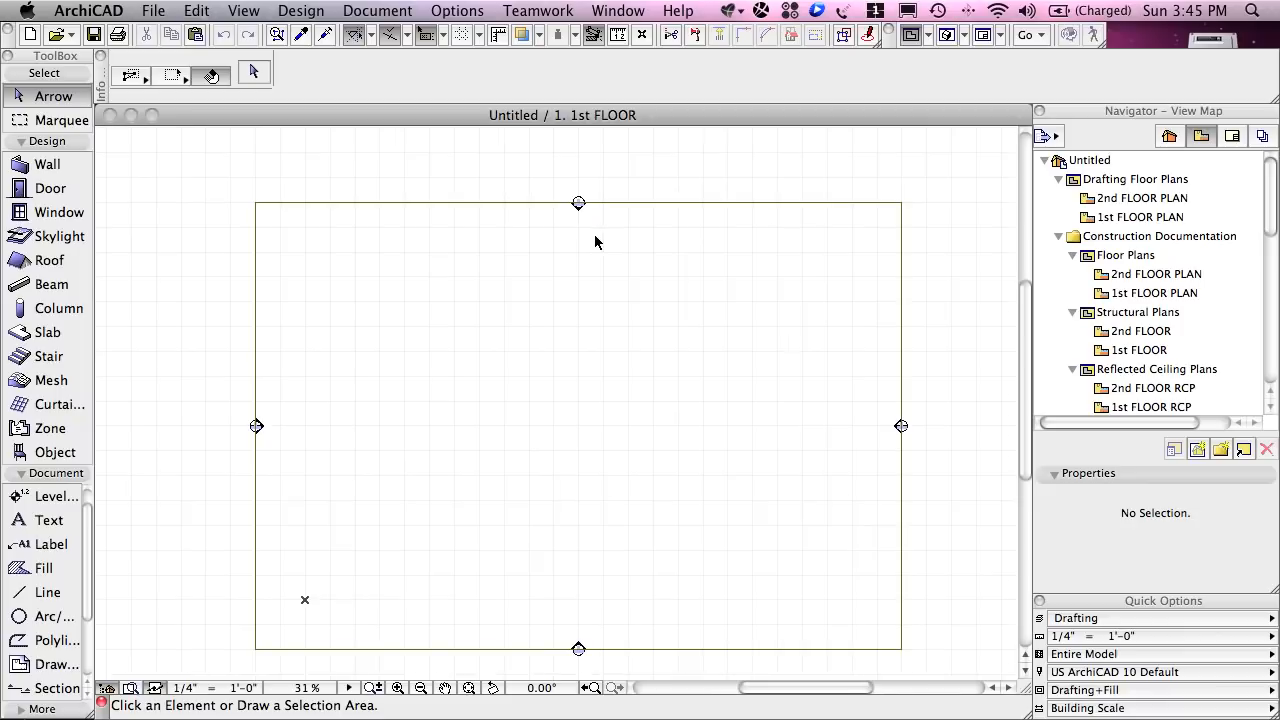
{"action": "scroll", "coordinate": [595, 241], "scroll_direction": "down", "scroll_amount": 2}
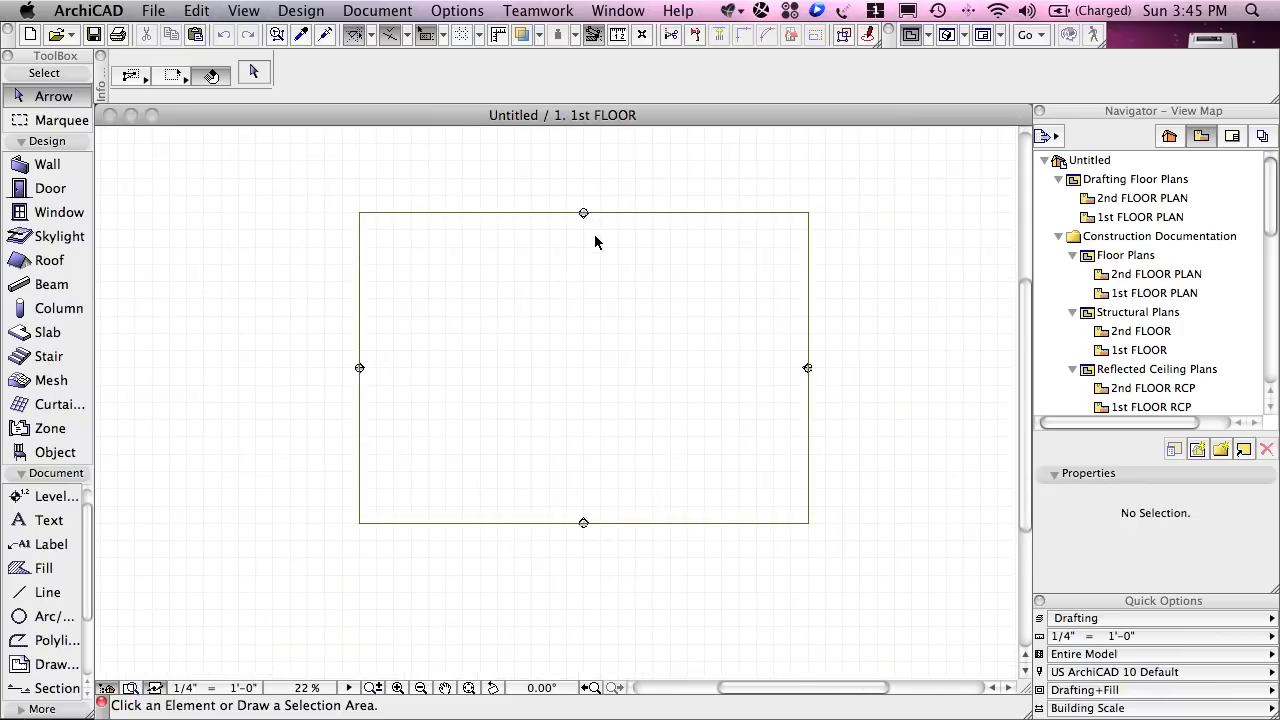
Draw two crossing diagonal straight walls and a separate vertical wall to their left within the elevation markers on the 1st floor plan
{"action": "left_click", "coordinate": [47, 166]}
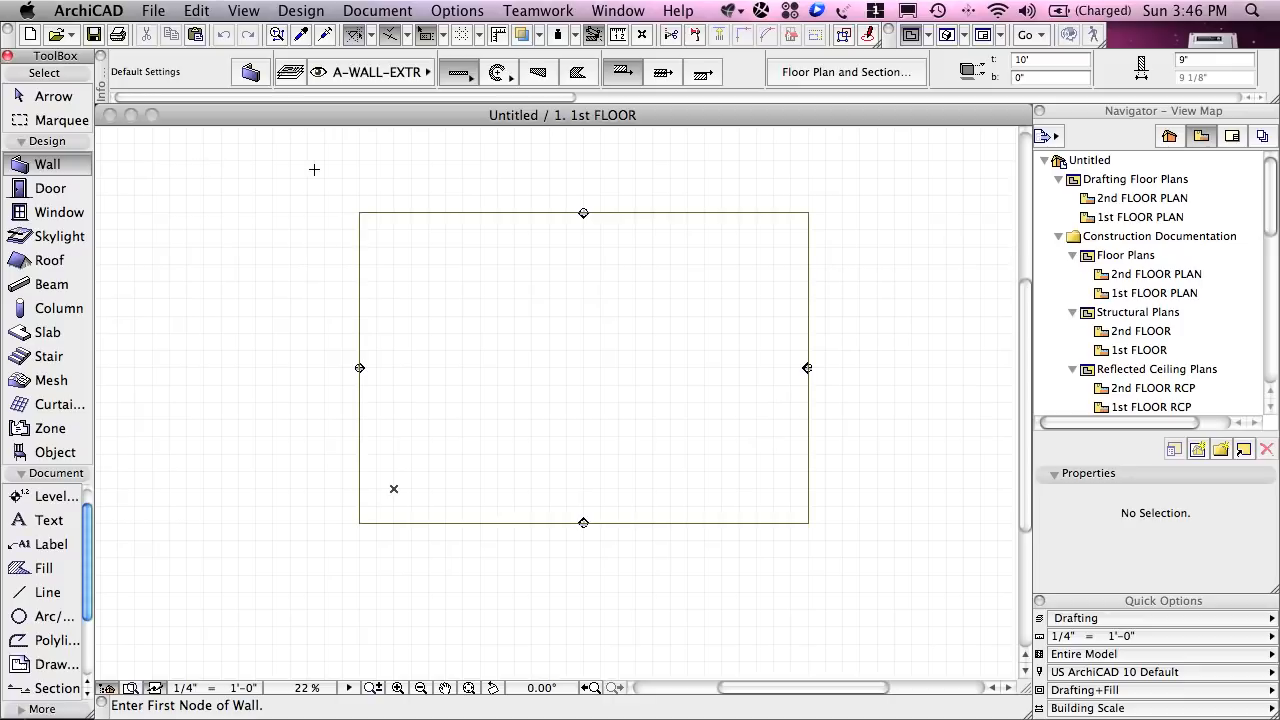
{"action": "left_click", "coordinate": [441, 297]}
{"action": "left_click", "coordinate": [618, 397]}
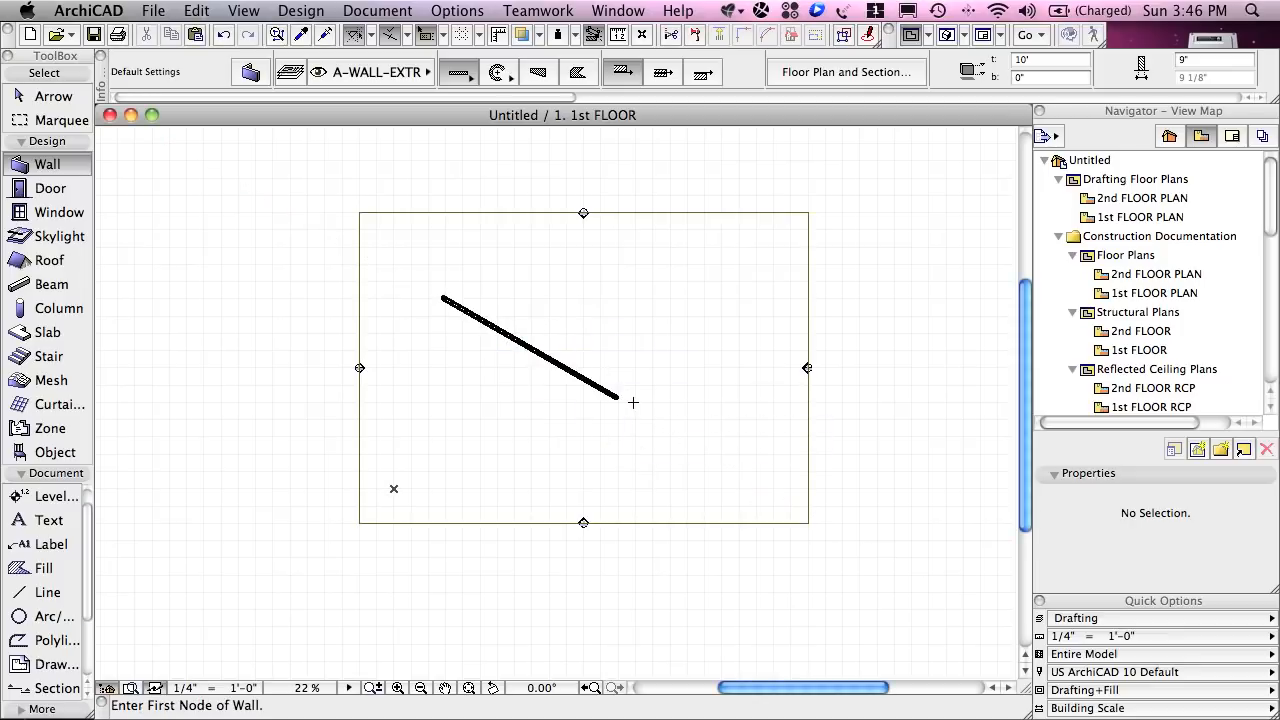
{"action": "scroll", "coordinate": [540, 393], "scroll_direction": "up", "scroll_amount": 5}
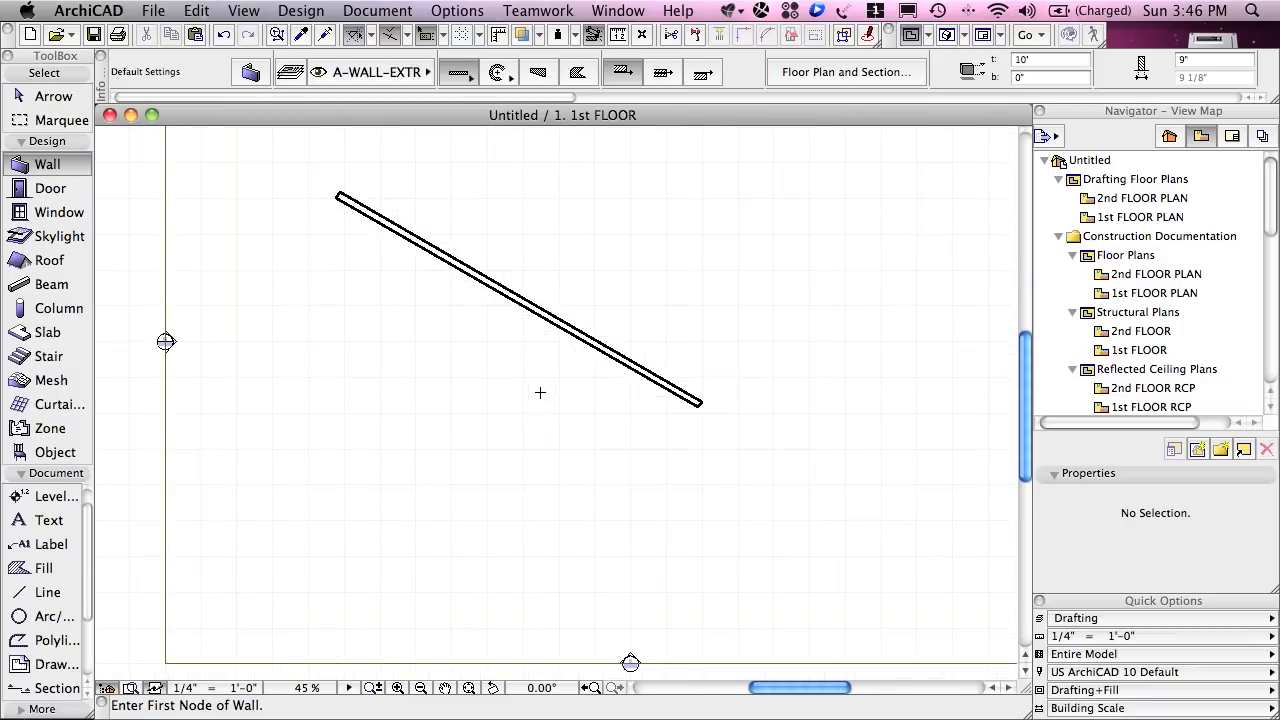
{"action": "scroll", "coordinate": [540, 393], "scroll_direction": "up", "scroll_amount": 2}
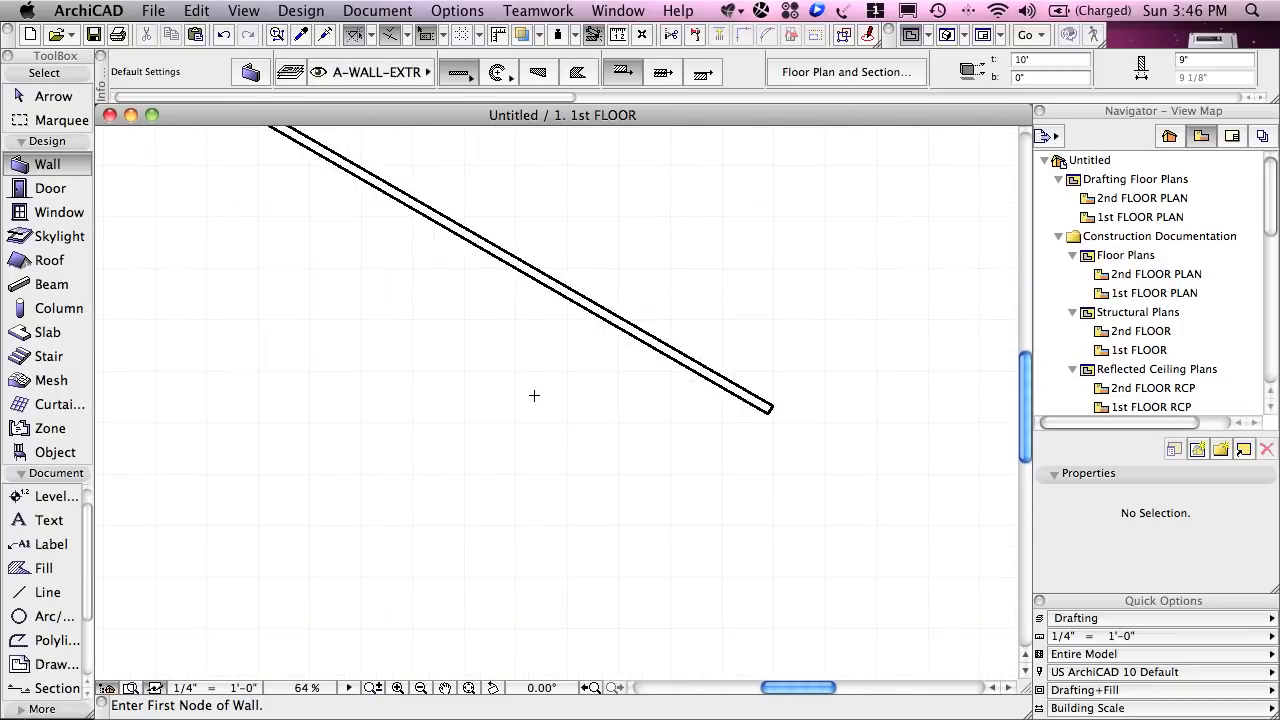
{"action": "left_click", "coordinate": [420, 434]}
{"action": "left_click", "coordinate": [714, 232]}
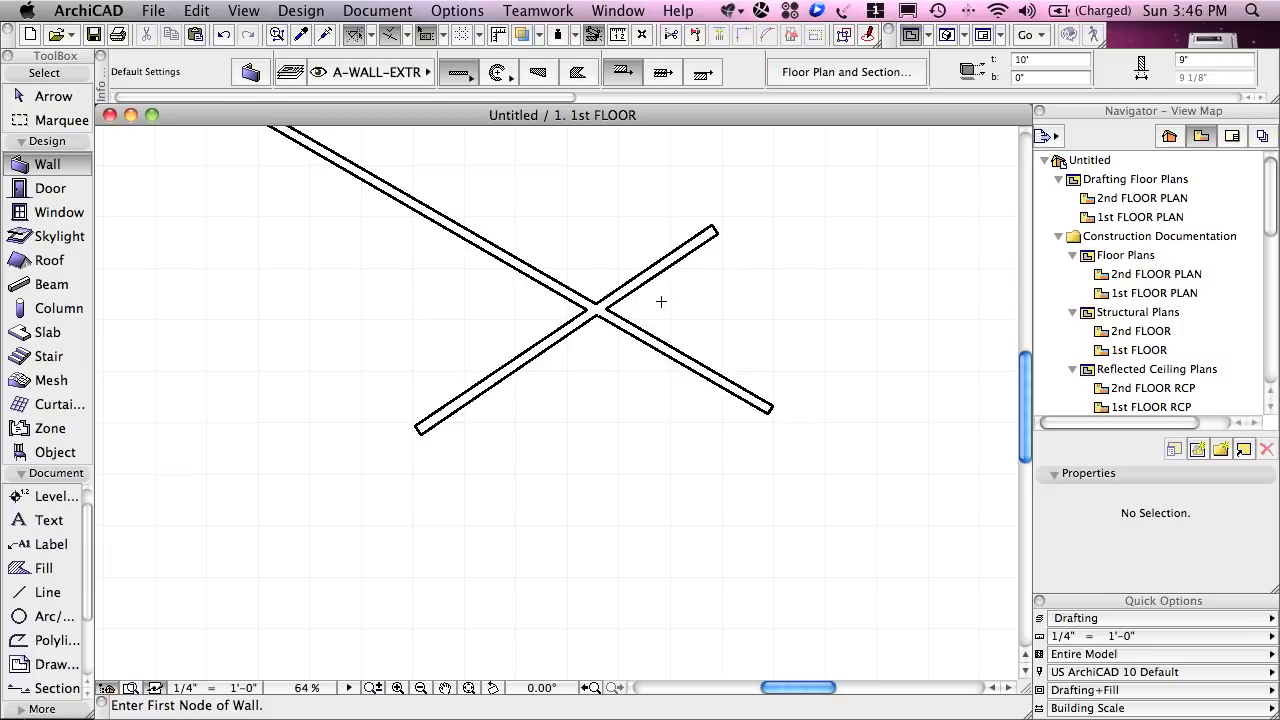
{"action": "left_click", "coordinate": [286, 493]}
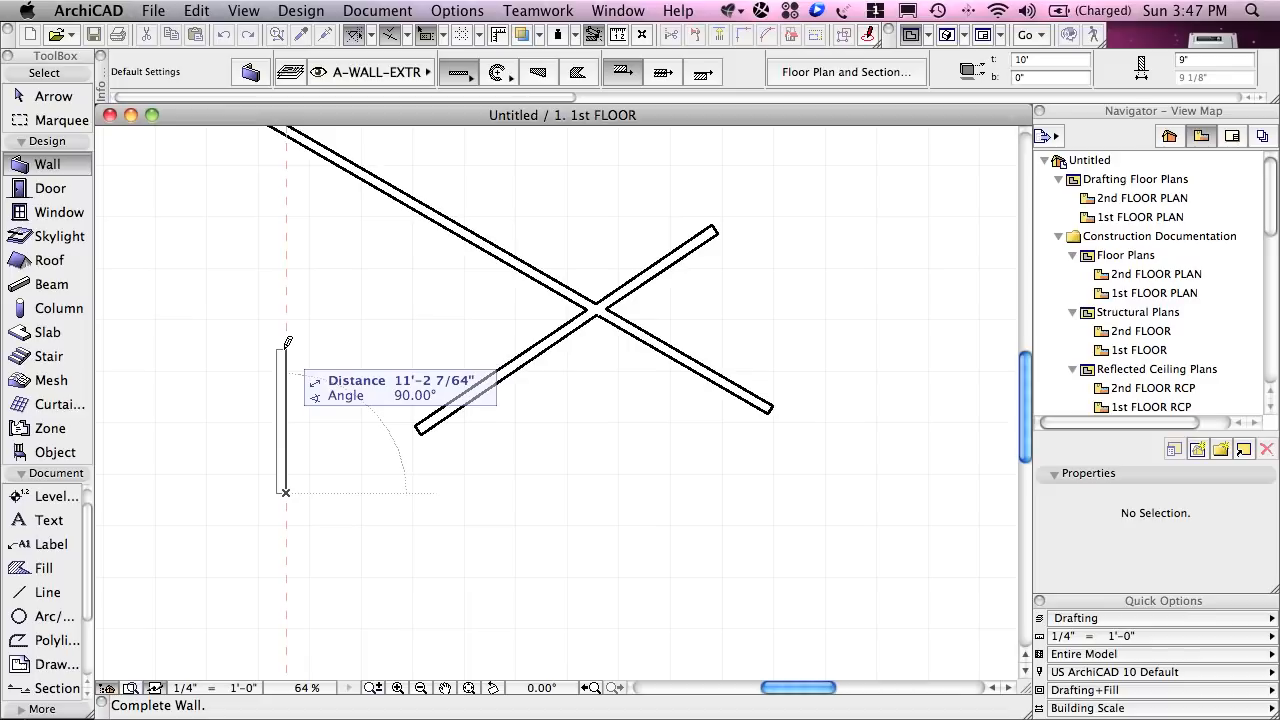
{"action": "left_click", "coordinate": [288, 291]}
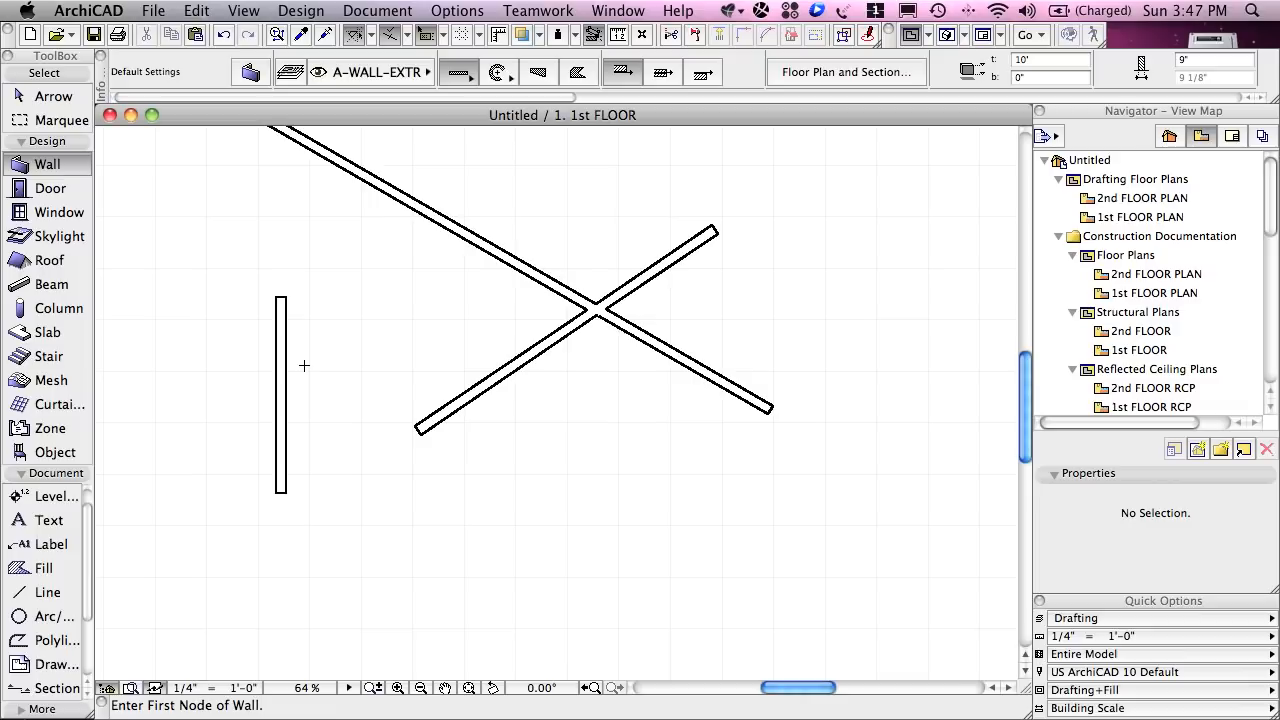
Draw a chained wall below the crossing walls with three segments: a long horizontal run, a vertical rise and a short horizontal end
{"action": "left_click", "coordinate": [457, 77]}
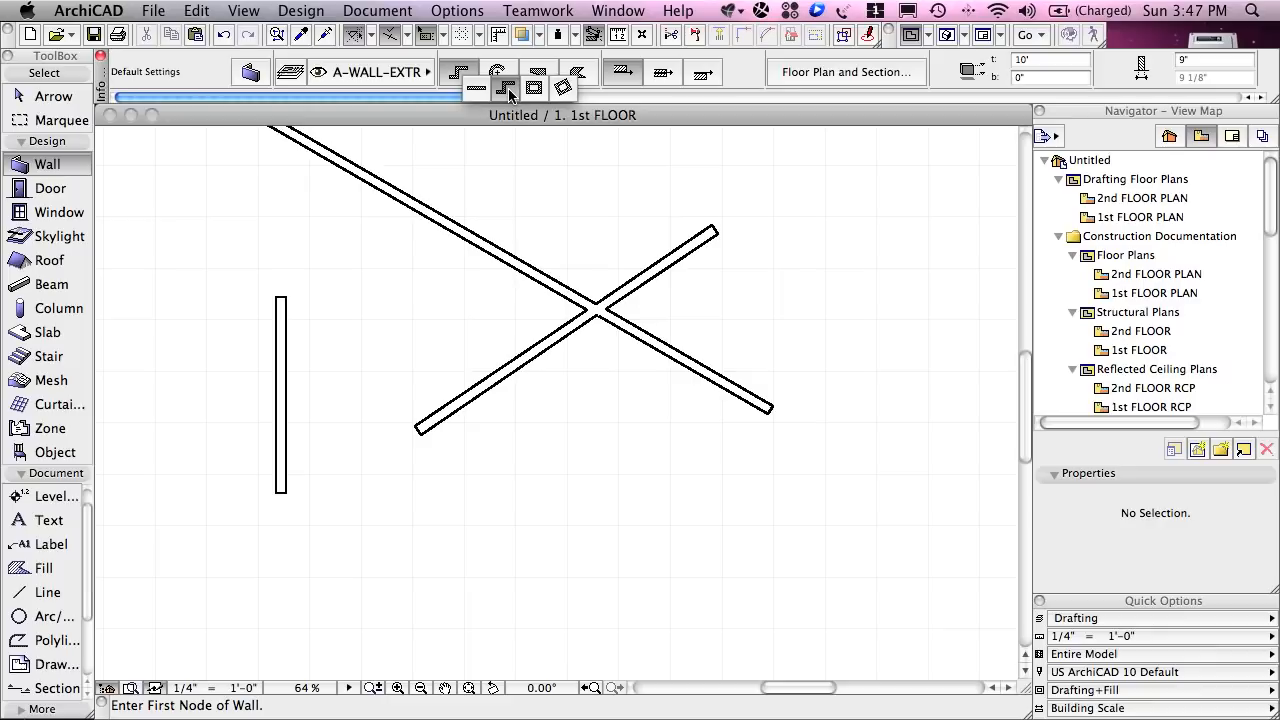
{"action": "left_click", "coordinate": [508, 88]}
{"action": "left_click", "coordinate": [405, 535]}
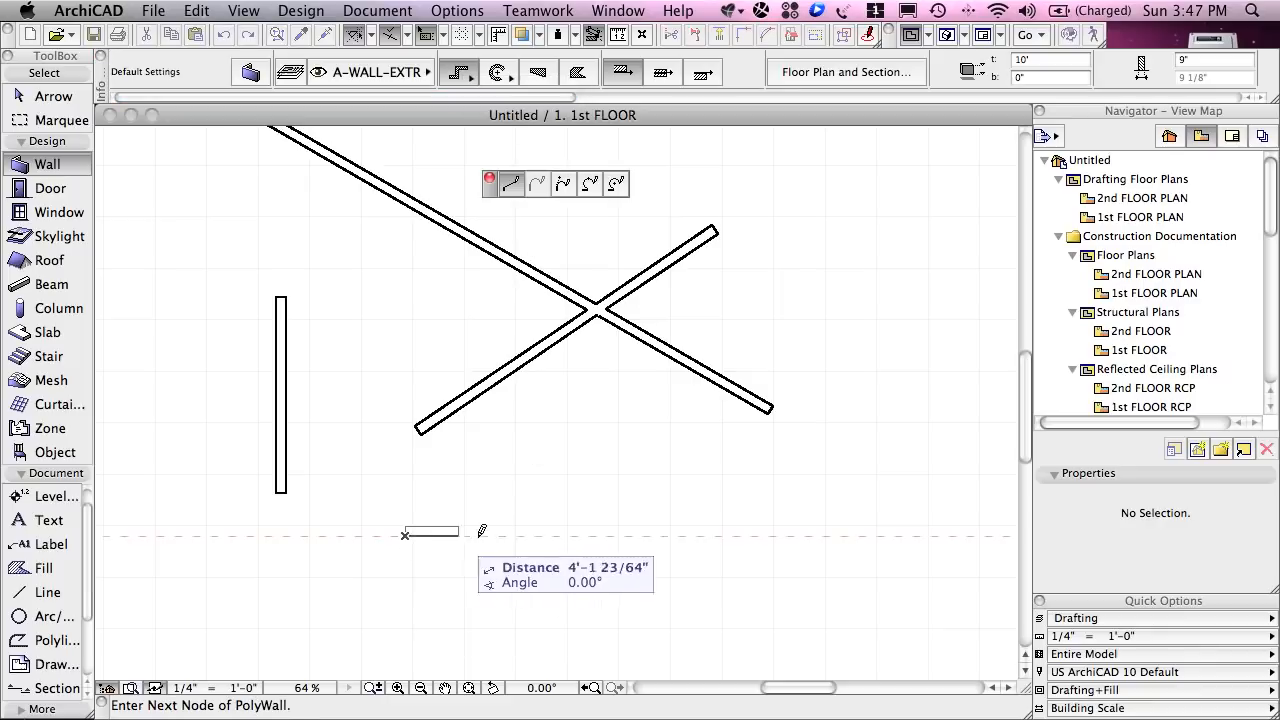
{"action": "left_click", "coordinate": [847, 535]}
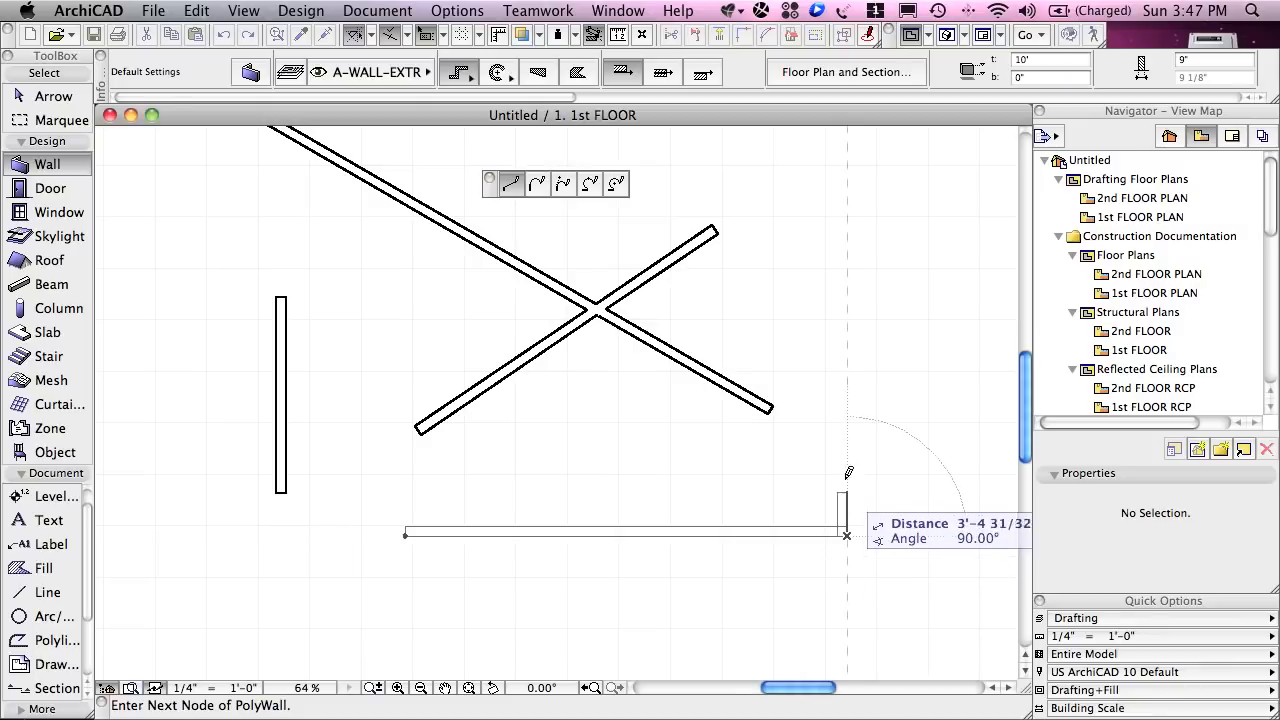
{"action": "left_click", "coordinate": [848, 338]}
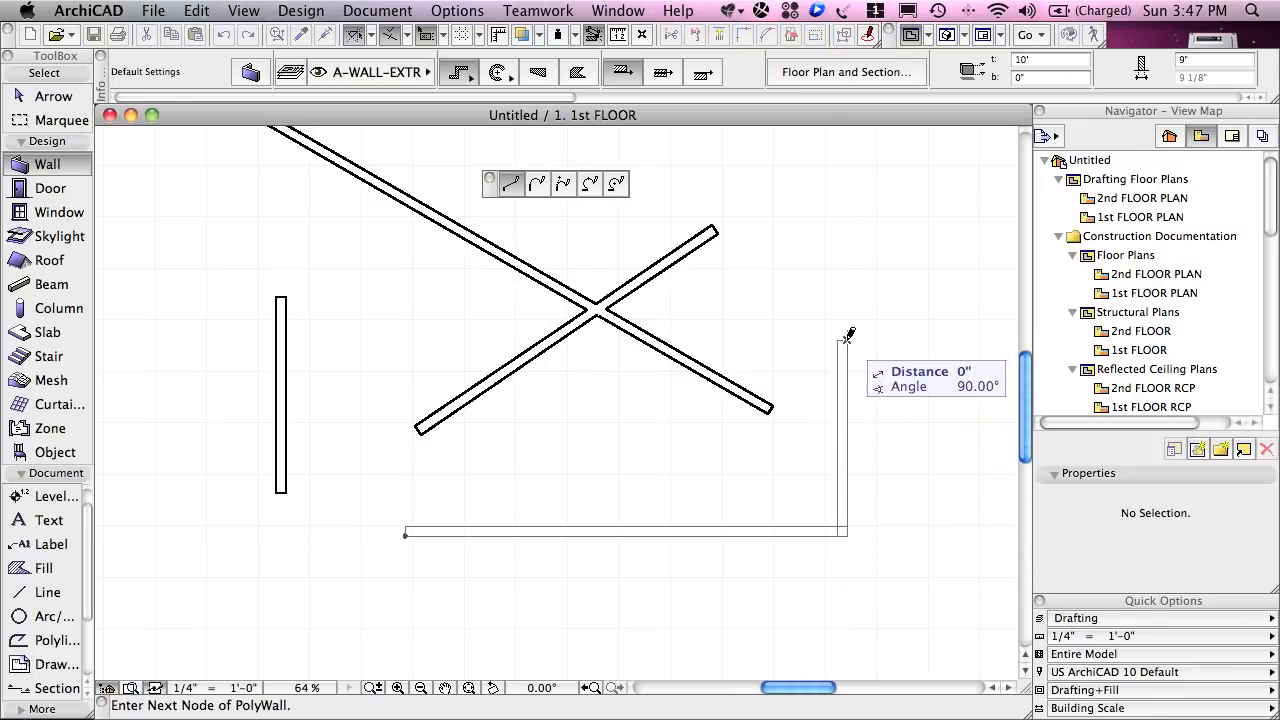
{"action": "left_click", "coordinate": [937, 336]}
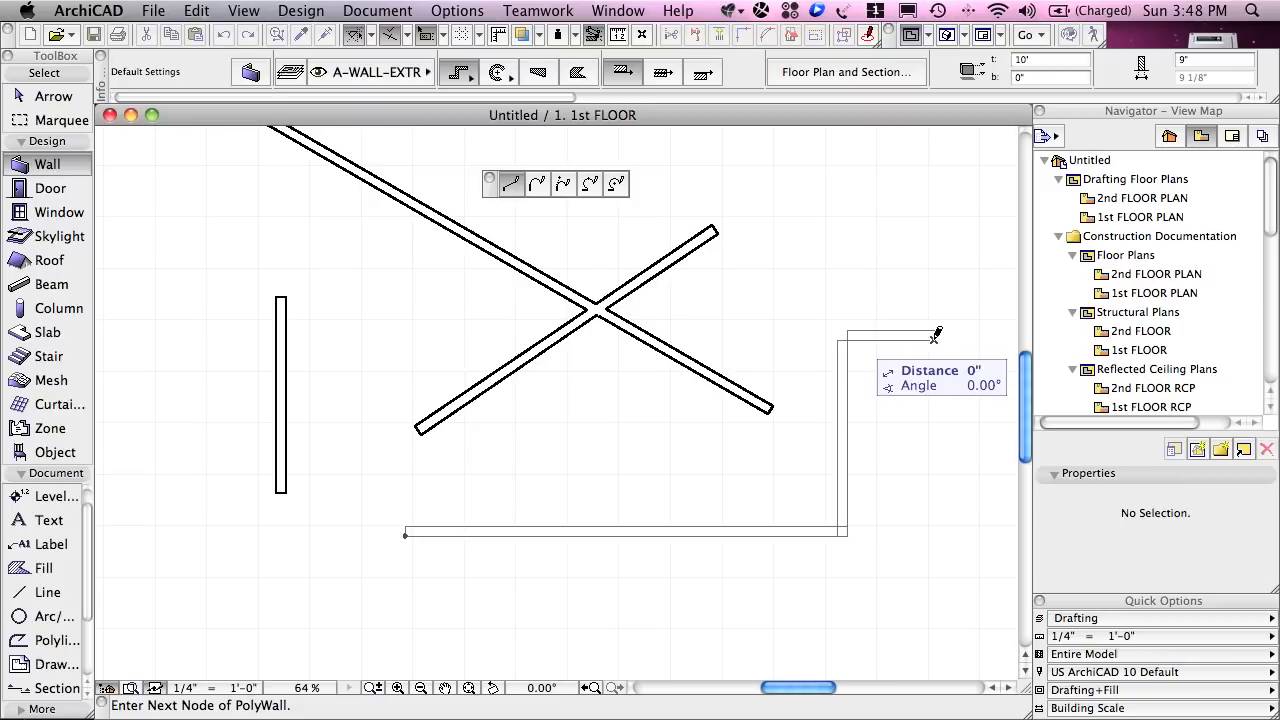
{"action": "double_click", "coordinate": [936, 335]}
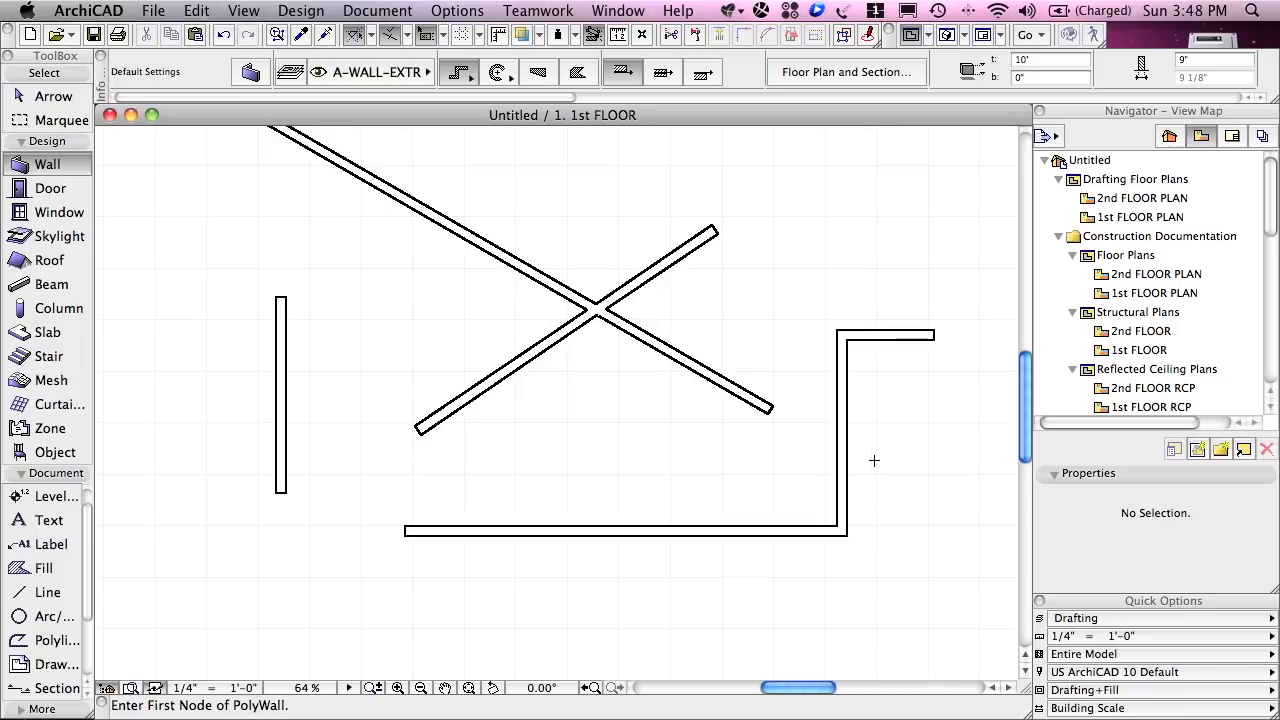
Draw a rectangular wall enclosure about 46'-9" by 32'-4" around the vertical wall and the crossing of the diagonal walls
{"action": "left_click", "coordinate": [458, 73]}
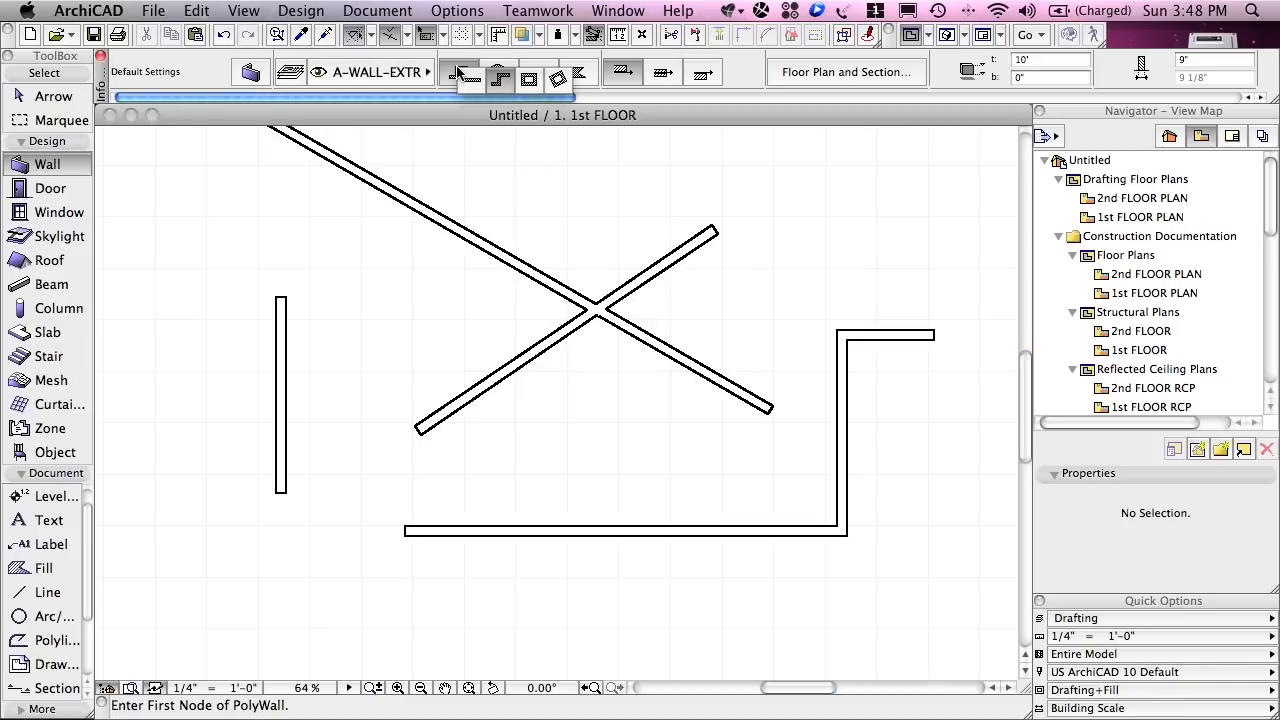
{"action": "left_click", "coordinate": [531, 81]}
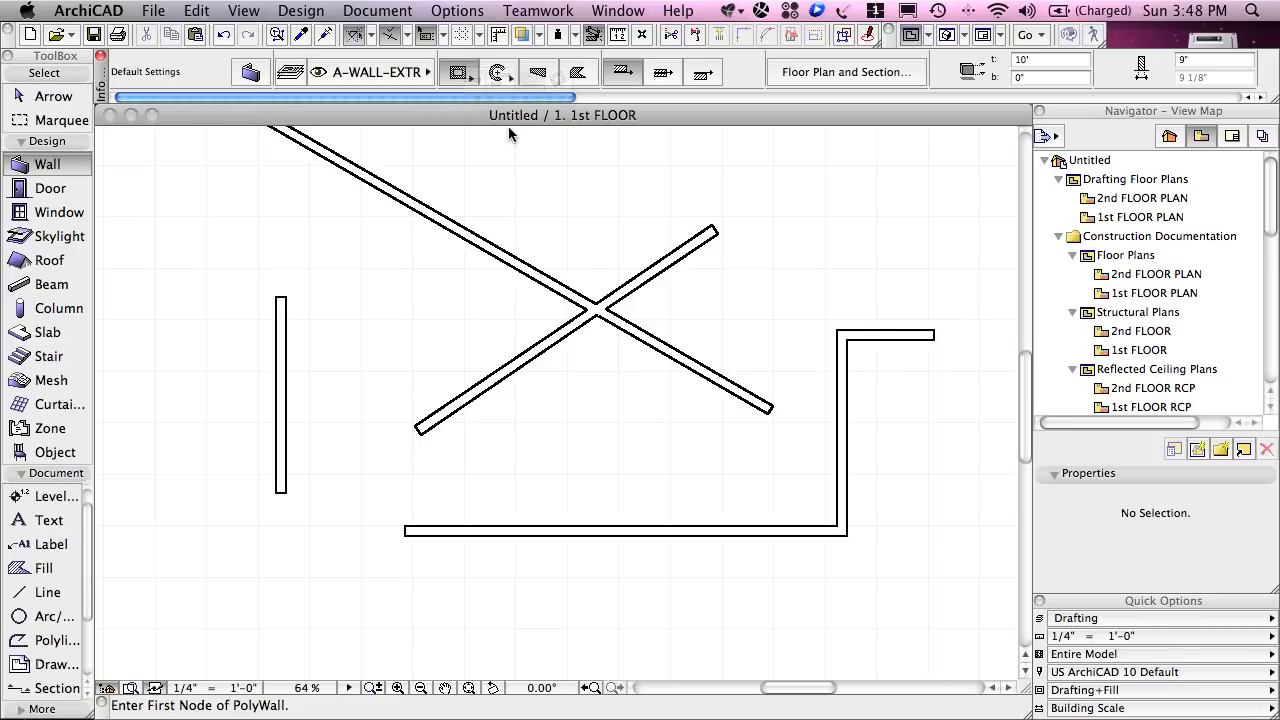
{"action": "left_click", "coordinate": [183, 625]}
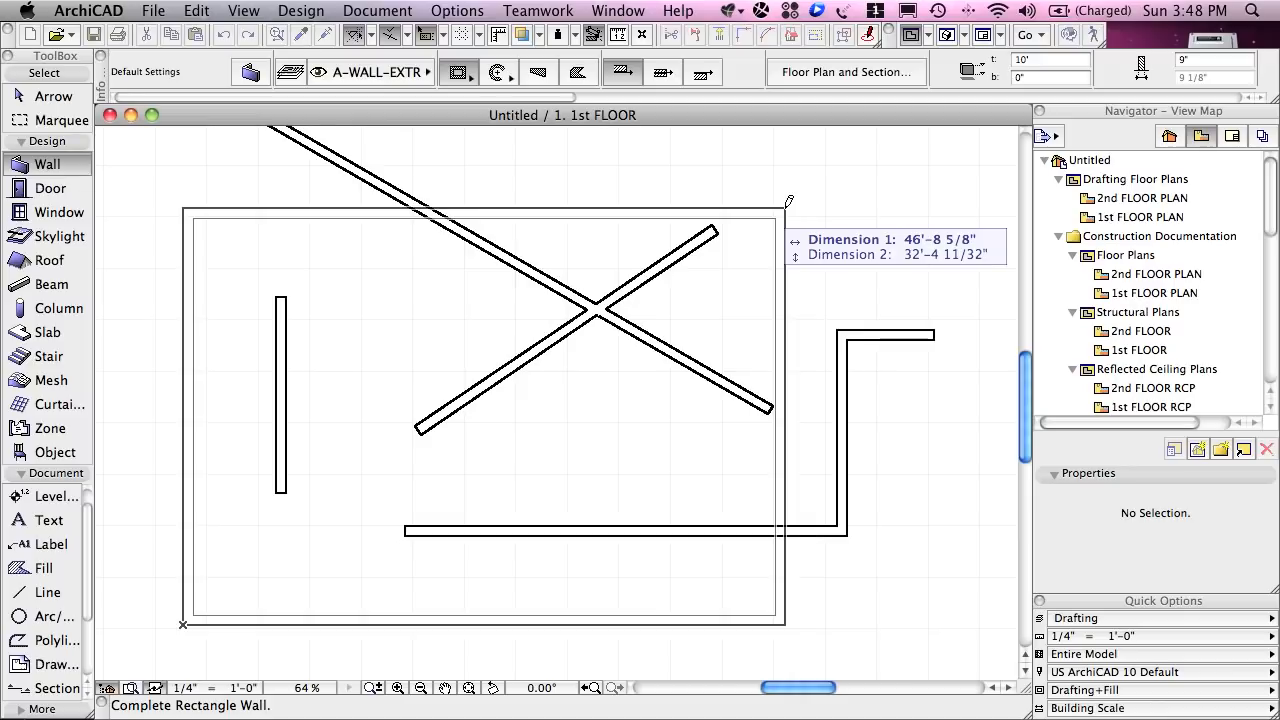
{"action": "left_click", "coordinate": [785, 208]}
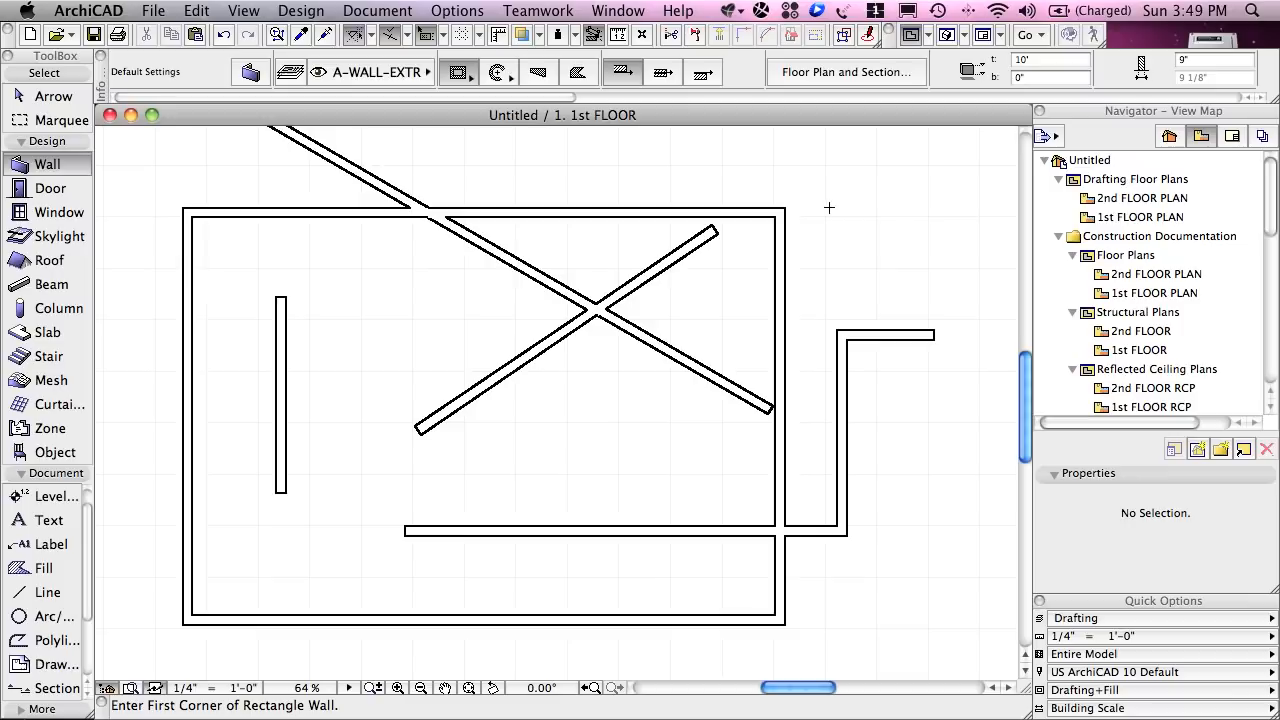
Draw a small rotated rectangular wall enclosure, about 8'-3 1/2" deep, outside the upper-right corner of the large rectangle
{"action": "left_click", "coordinate": [457, 74]}
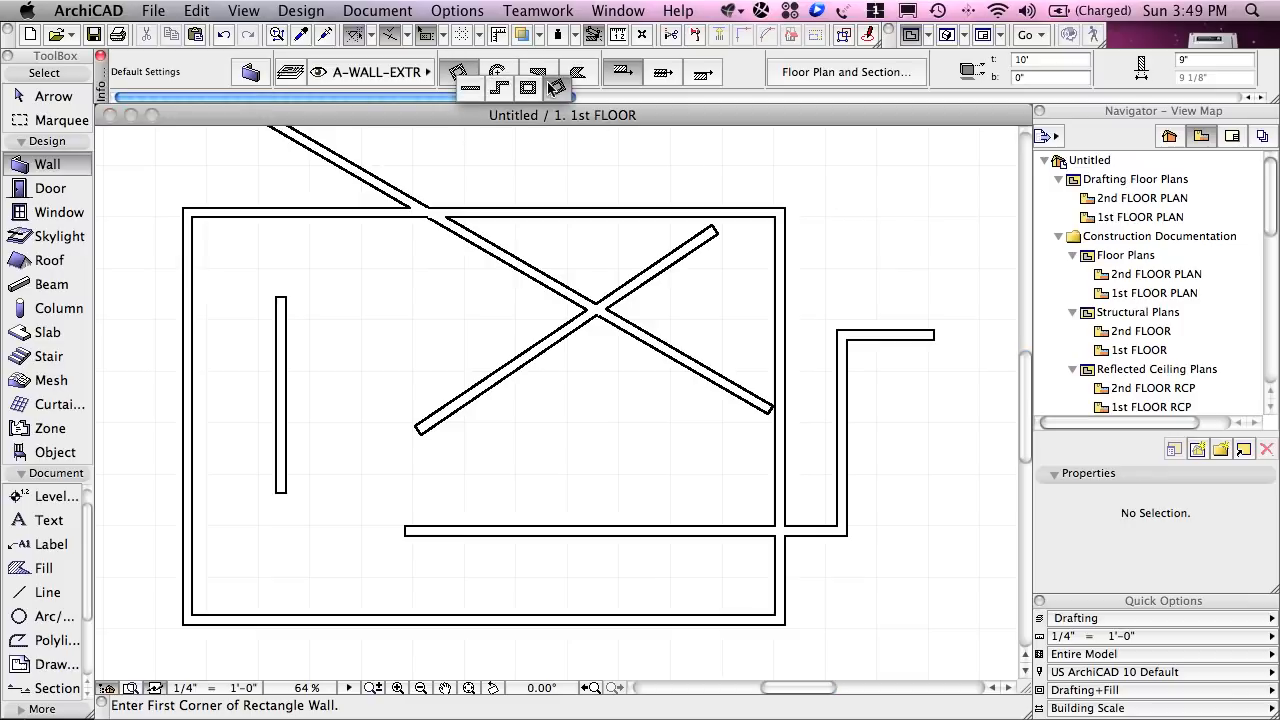
{"action": "left_click", "coordinate": [558, 90]}
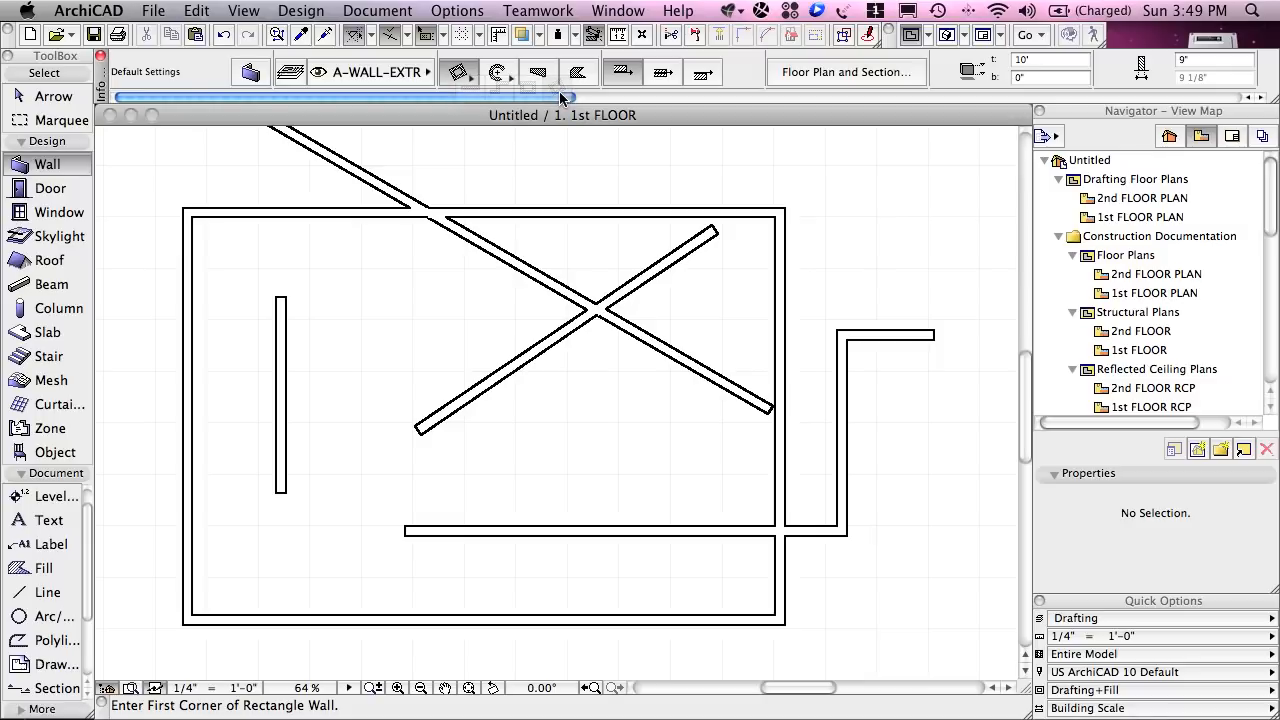
{"action": "left_click", "coordinate": [819, 285]}
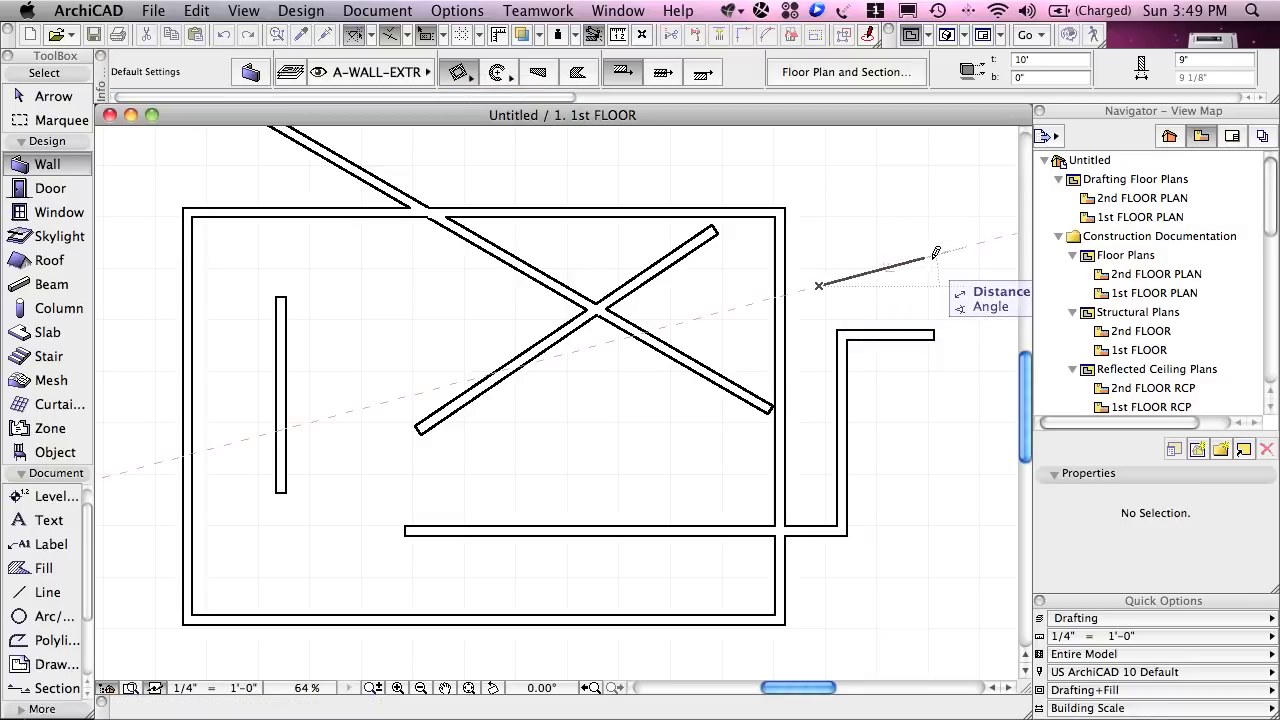
{"action": "left_click", "coordinate": [983, 241]}
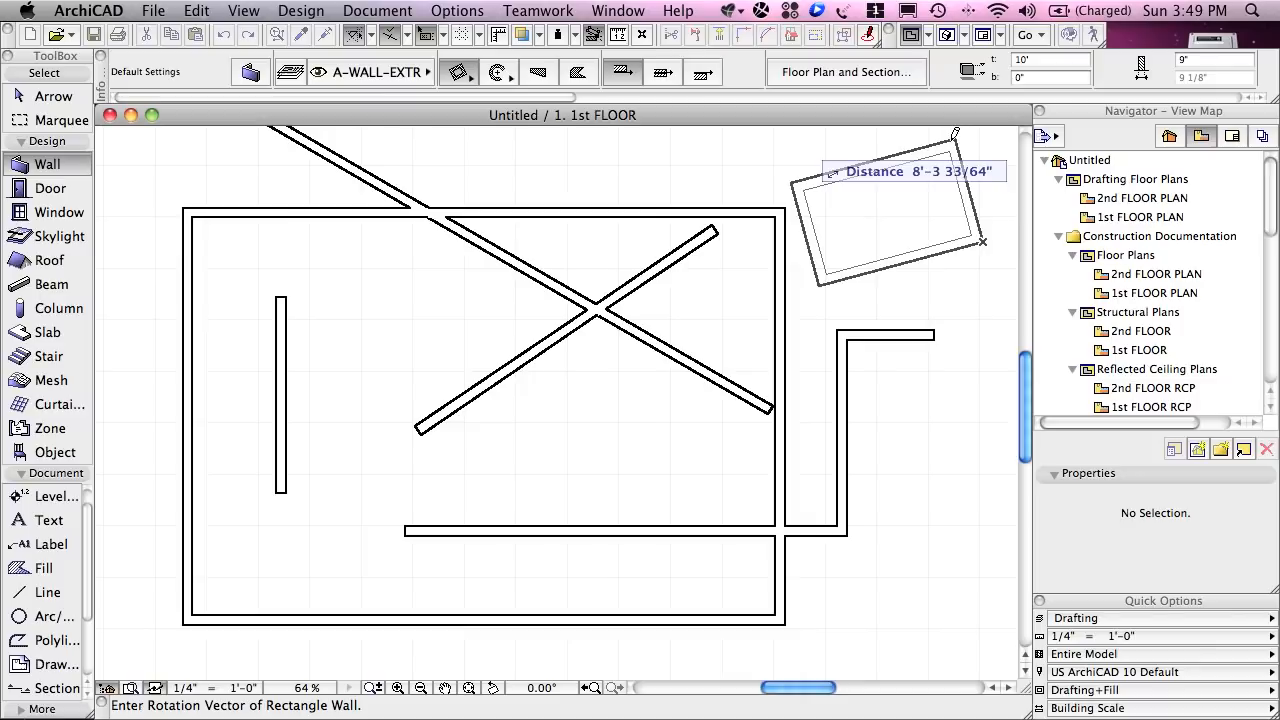
{"action": "left_click", "coordinate": [955, 134]}
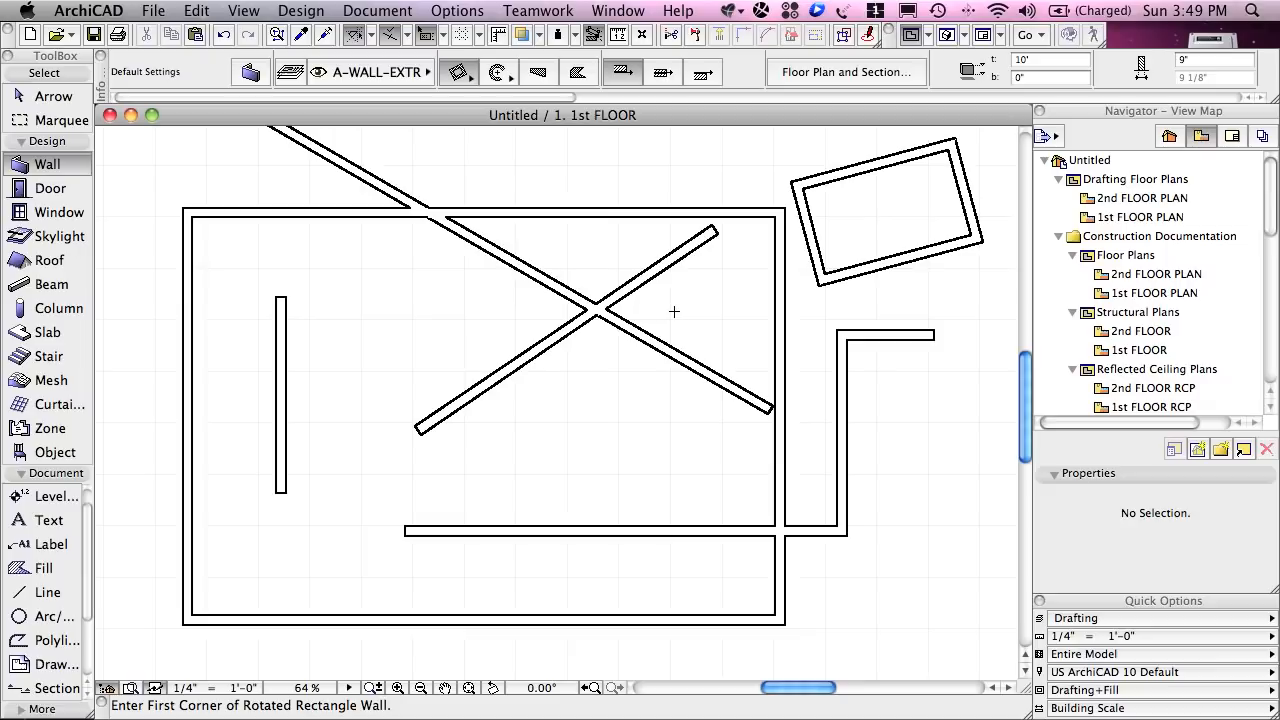
{"action": "scroll", "coordinate": [670, 310], "scroll_direction": "up", "scroll_amount": 2}
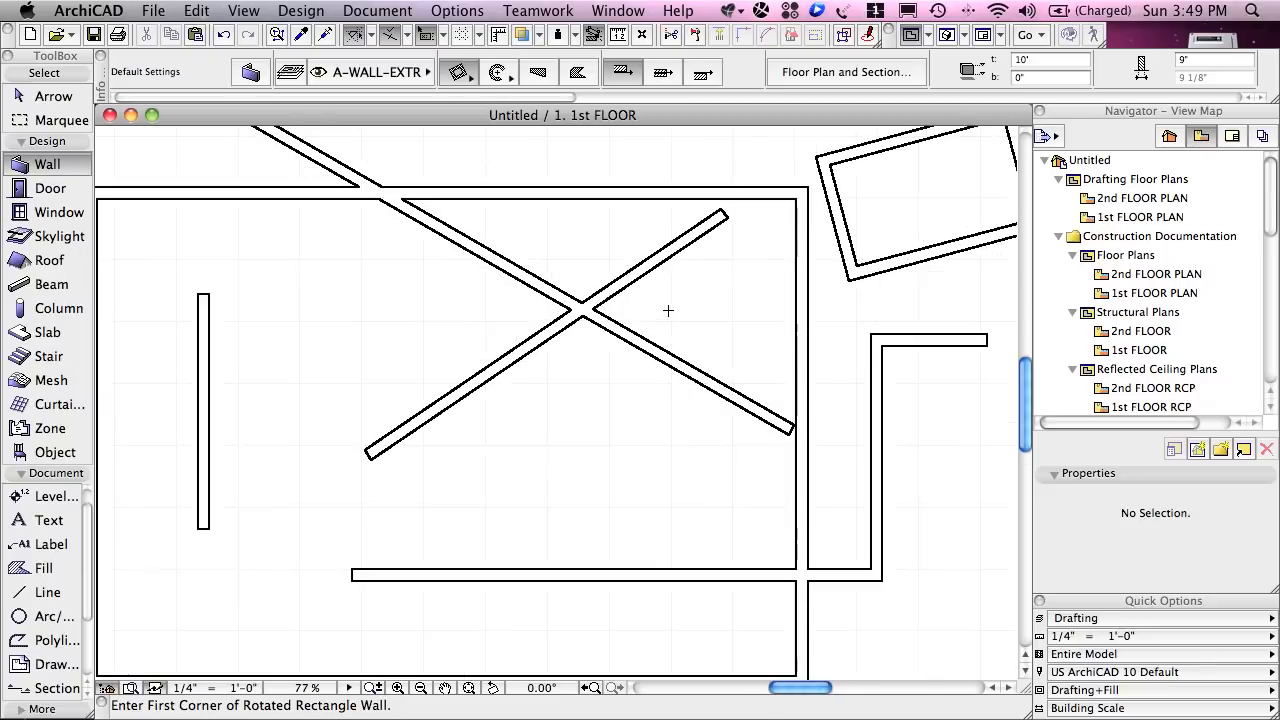
{"action": "scroll", "coordinate": [683, 295], "scroll_direction": "down", "scroll_amount": 3}
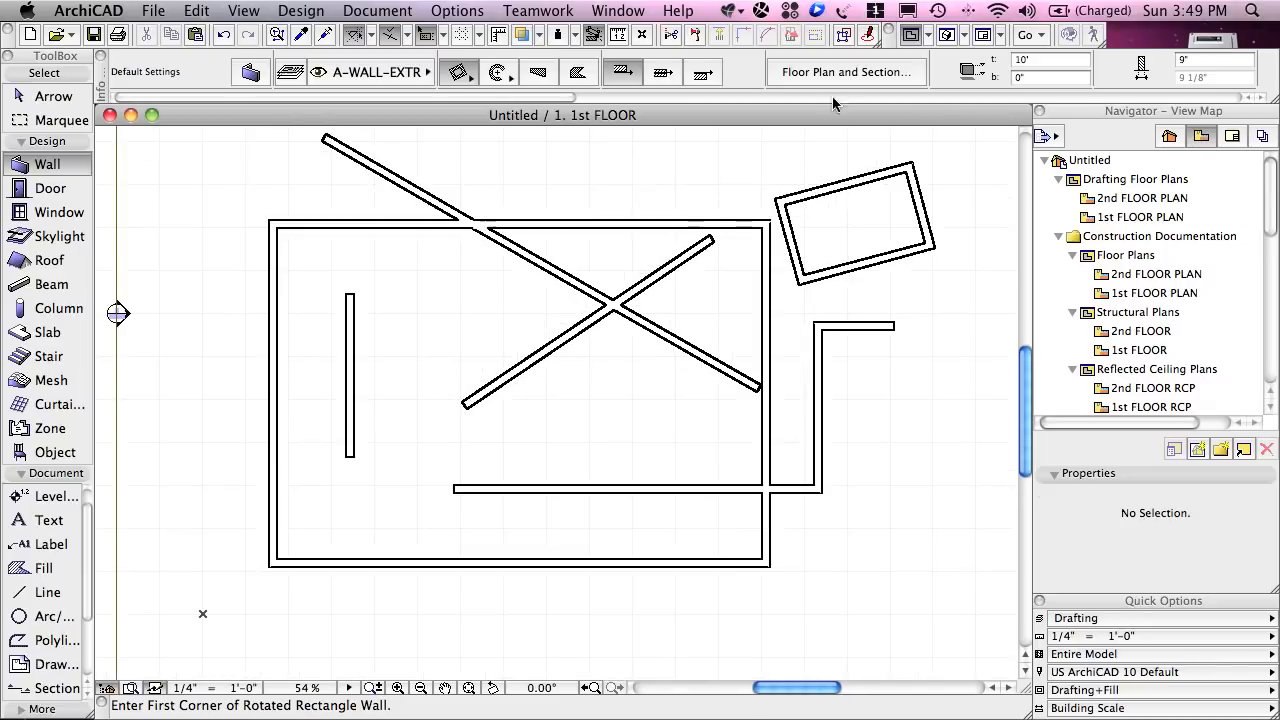
Show the drawn walls in the 3D window in axonometric projection, with all of them in view
{"action": "left_click", "coordinate": [948, 37]}
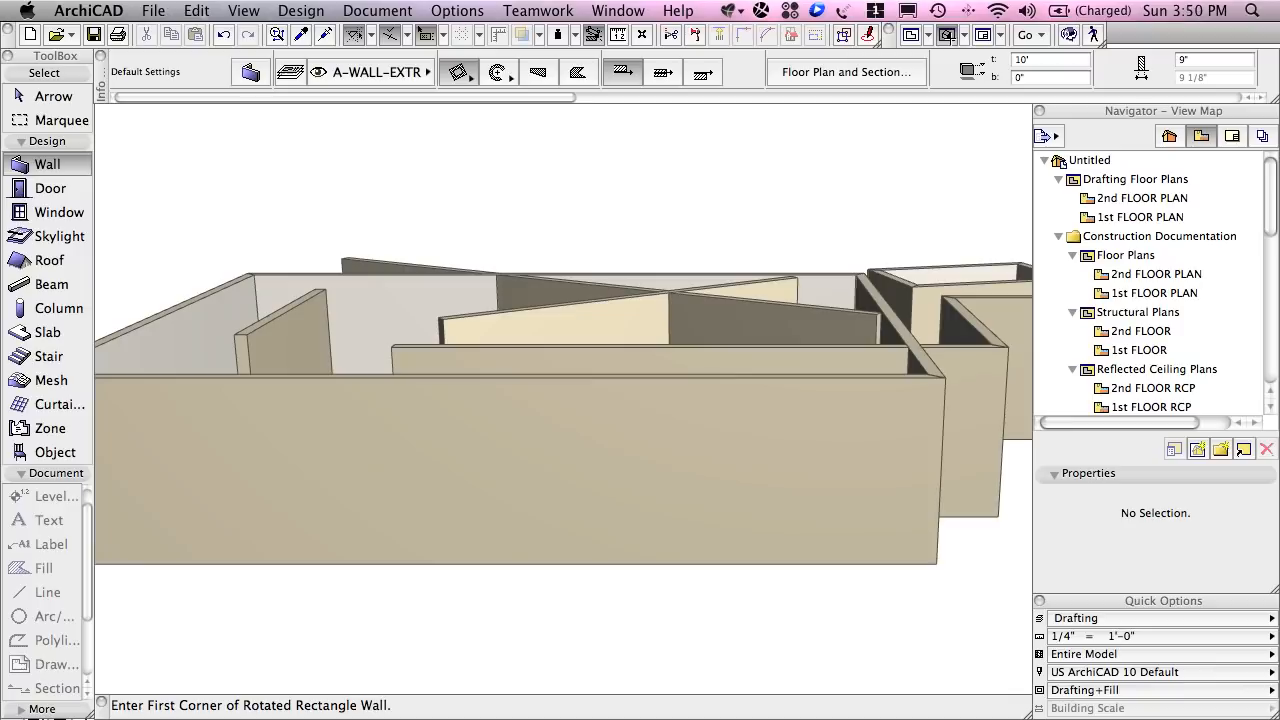
{"action": "left_click", "coordinate": [965, 37]}
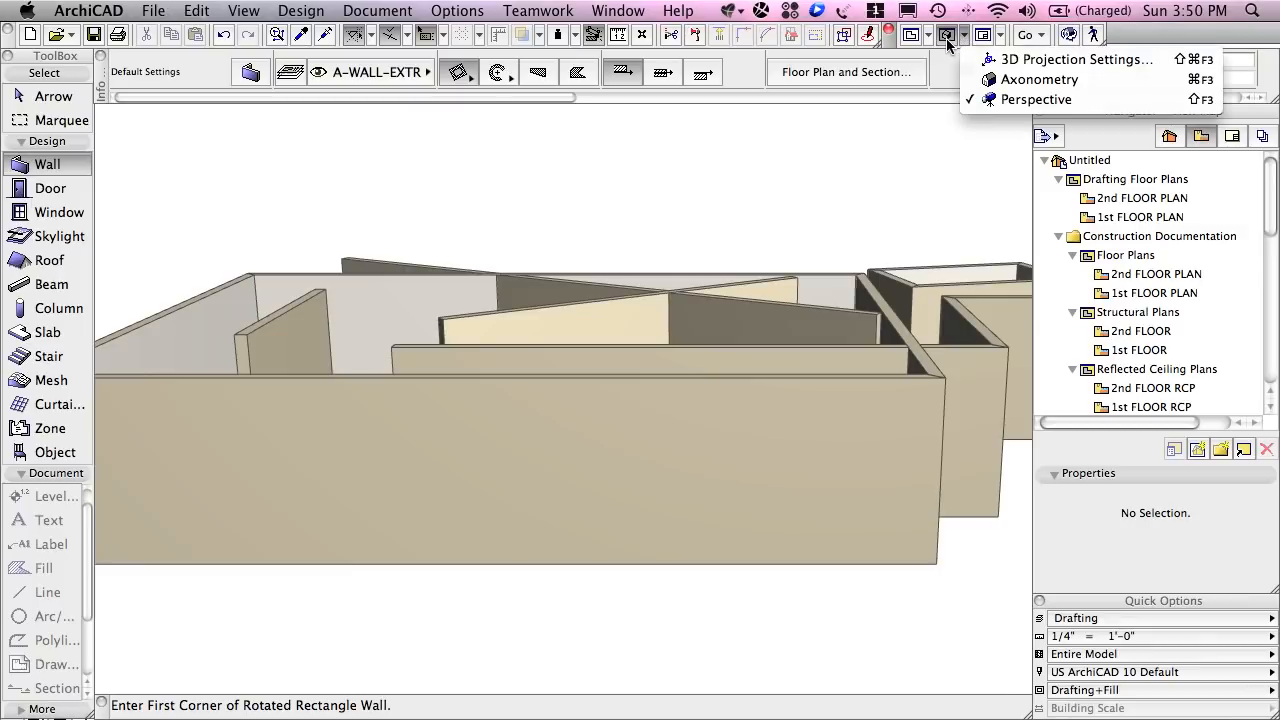
{"action": "left_click", "coordinate": [1002, 80]}
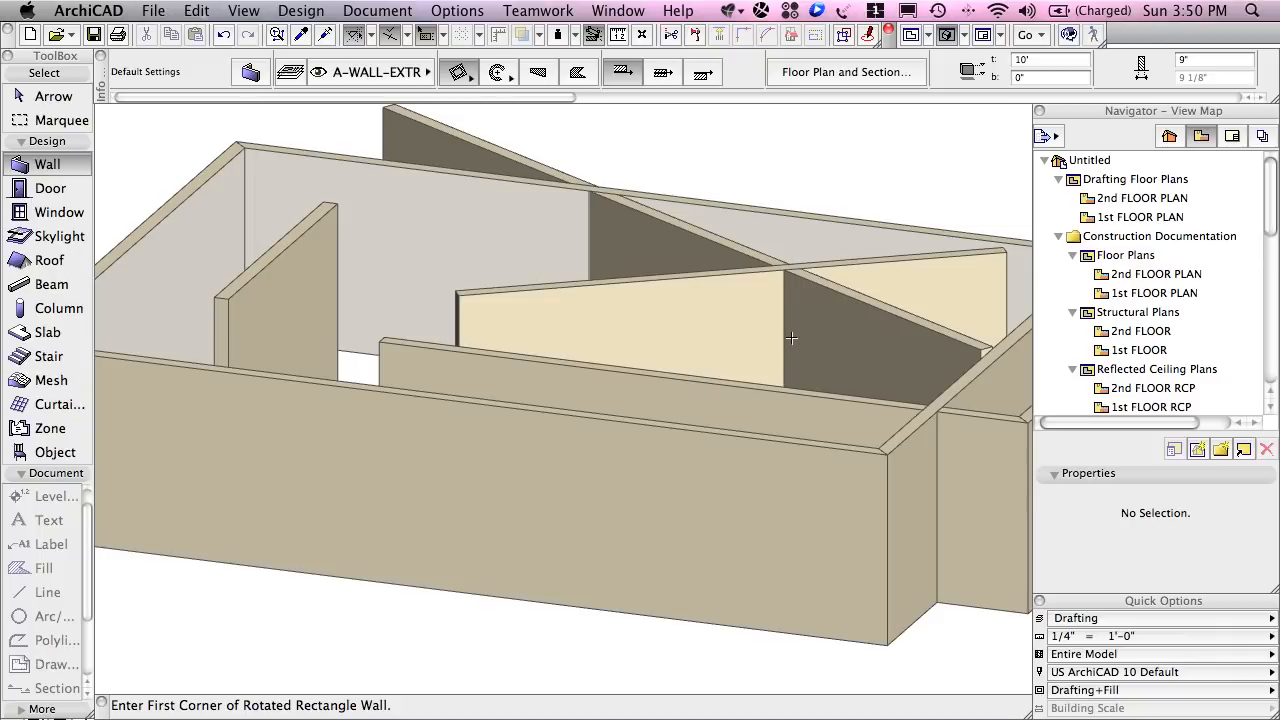
{"action": "scroll", "coordinate": [738, 324], "scroll_direction": "down", "scroll_amount": 5}
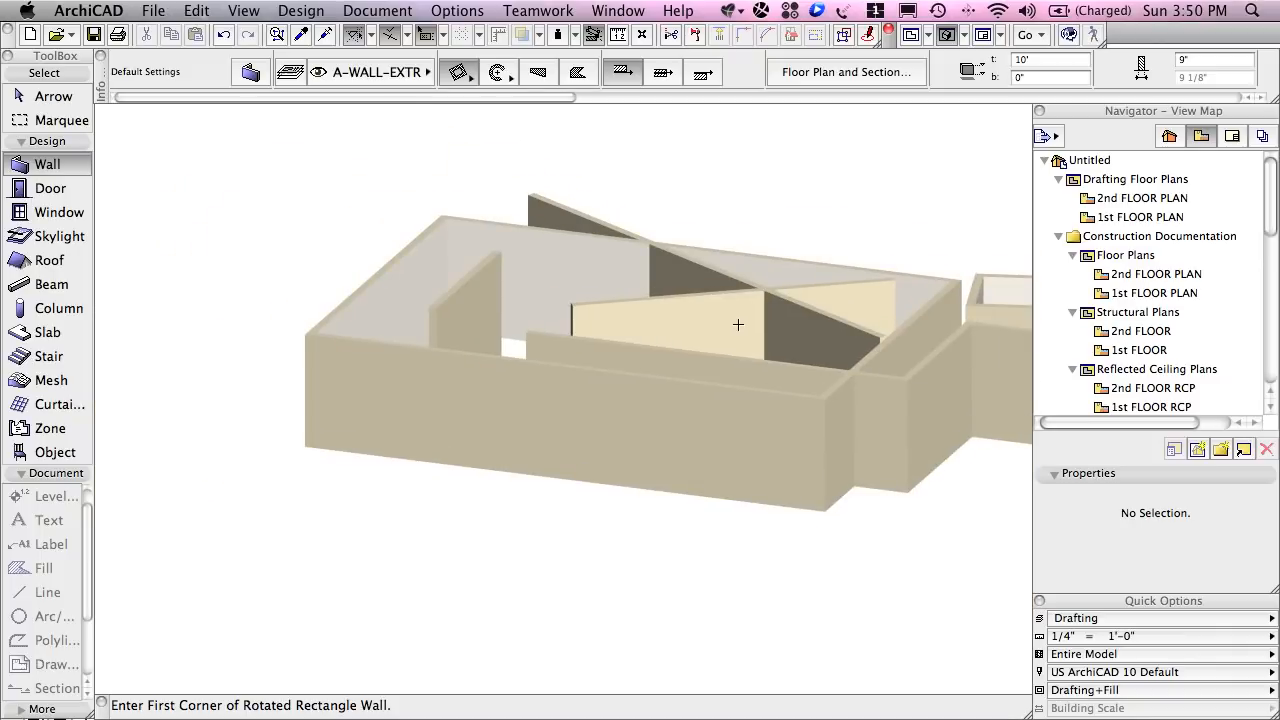
{"action": "scroll", "coordinate": [743, 324], "scroll_direction": "down", "scroll_amount": 2}
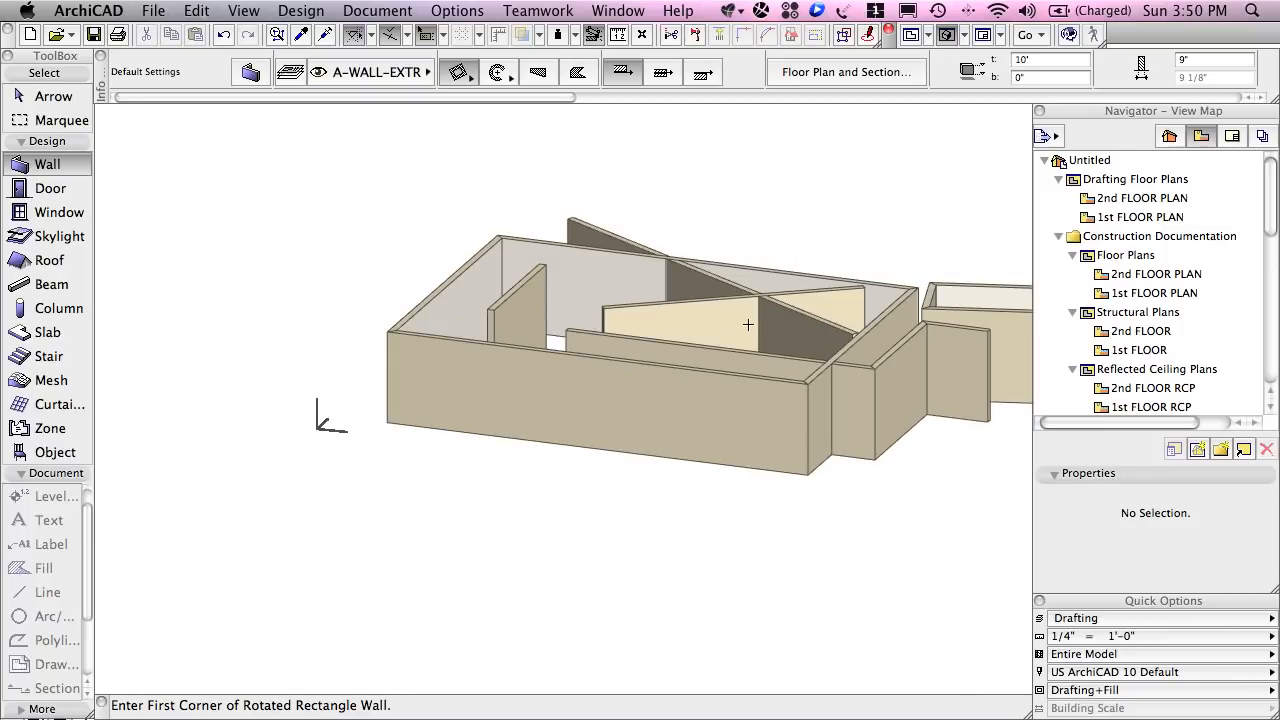
{"action": "left_click", "coordinate": [748, 324]}
{"action": "key", "text": "Escape"}
{"action": "middle_click_drag", "start_coordinate": [745, 521], "coordinate": [558, 521]}
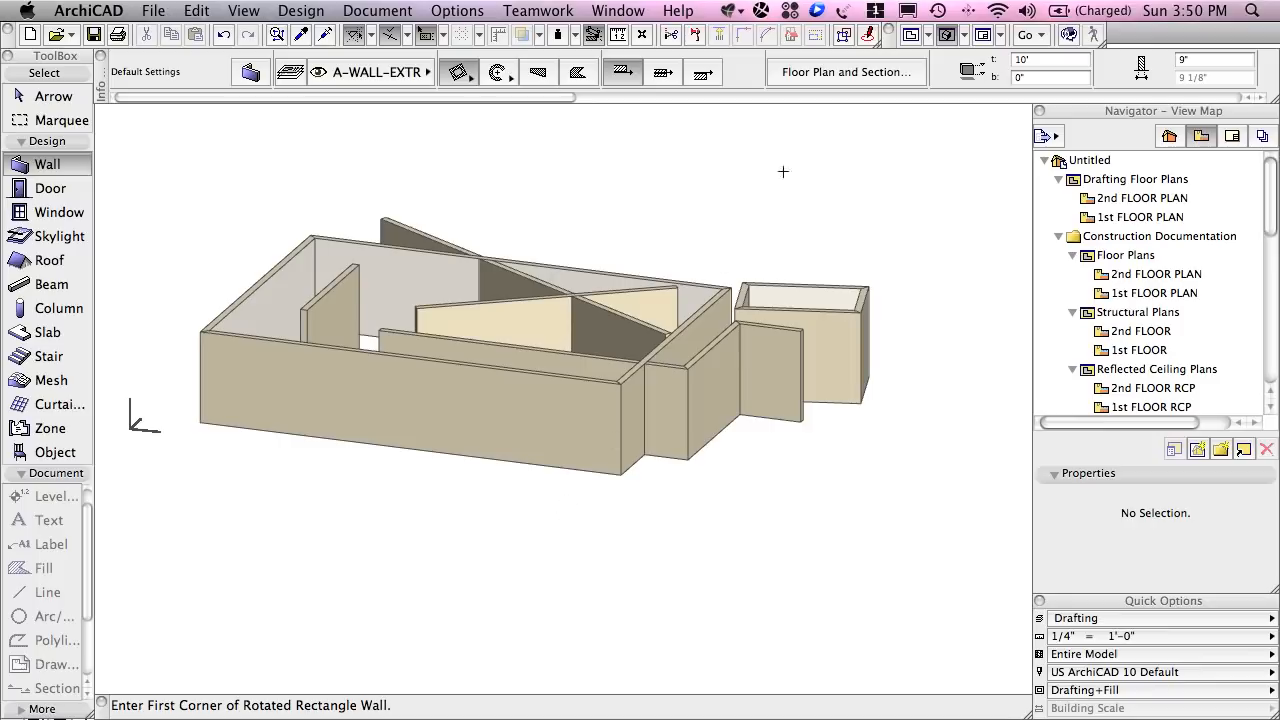
Compare the walls in the floor plan and the 3D window, finishing on the 1st floor plan
{"action": "left_click", "coordinate": [909, 38]}
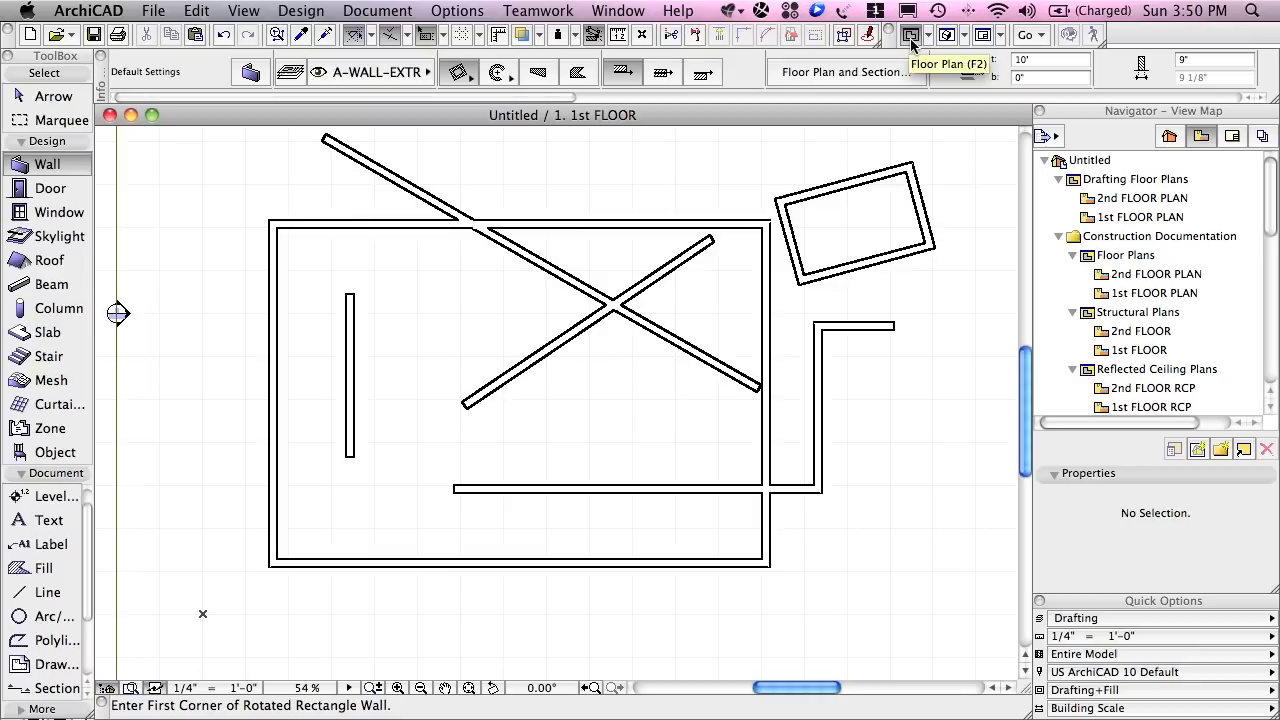
{"action": "left_click", "coordinate": [946, 36]}
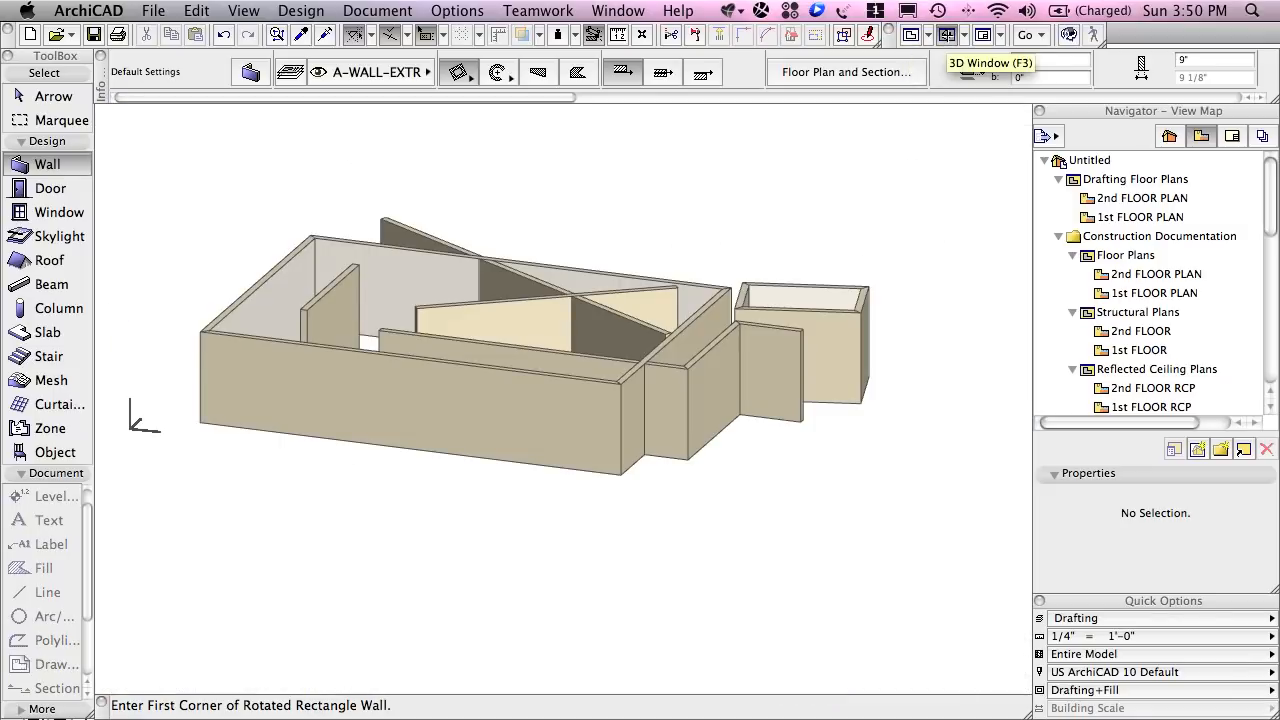
{"action": "left_click", "coordinate": [912, 36]}
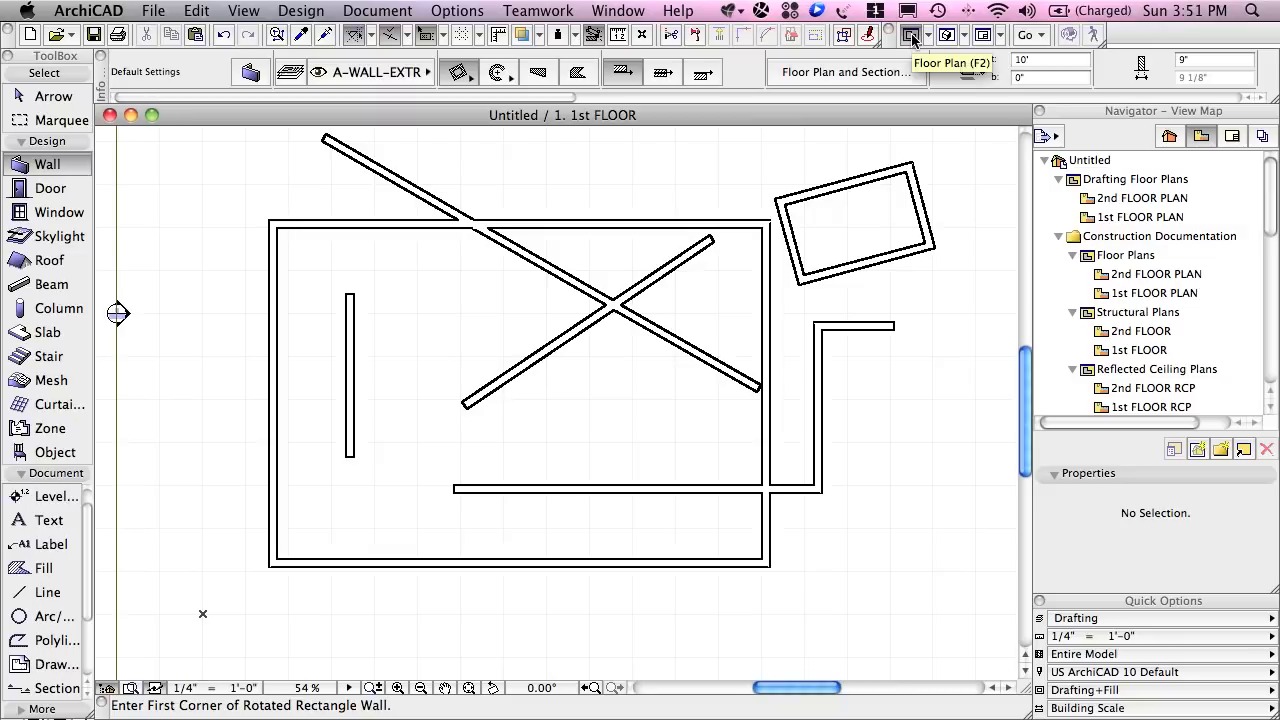
{"action": "key", "text": "F3"}
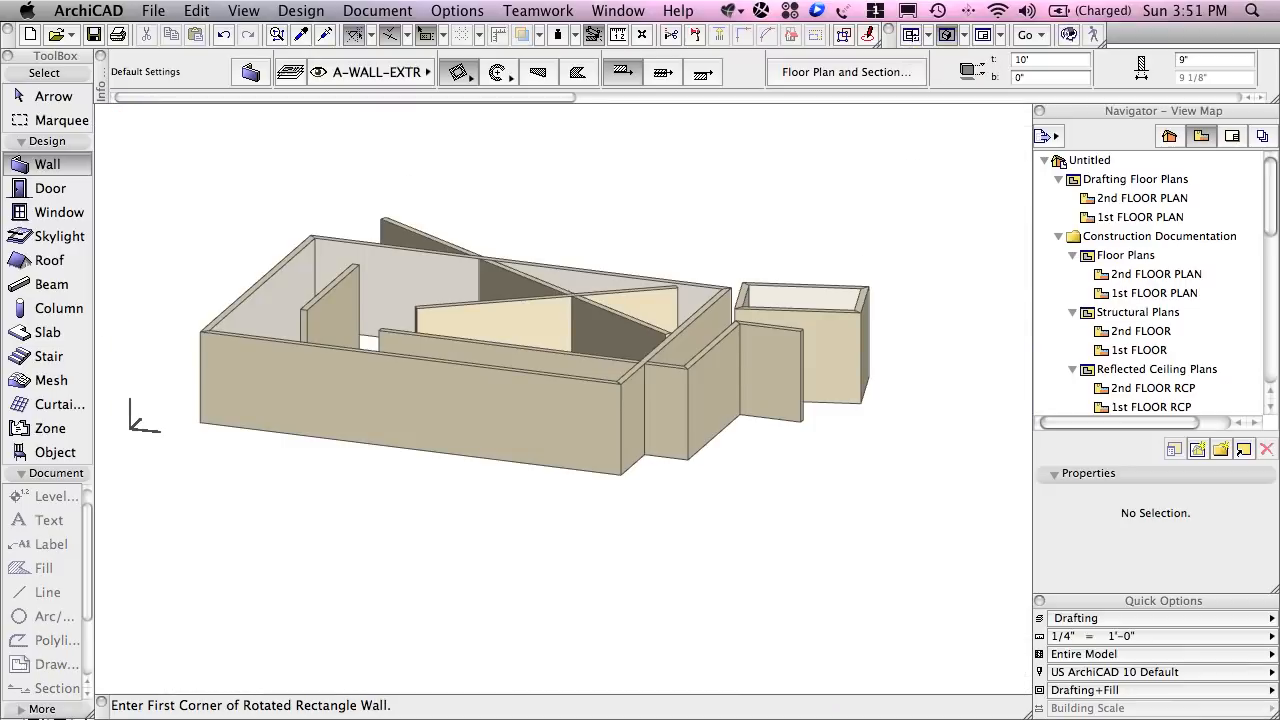
{"action": "left_click", "coordinate": [912, 37]}
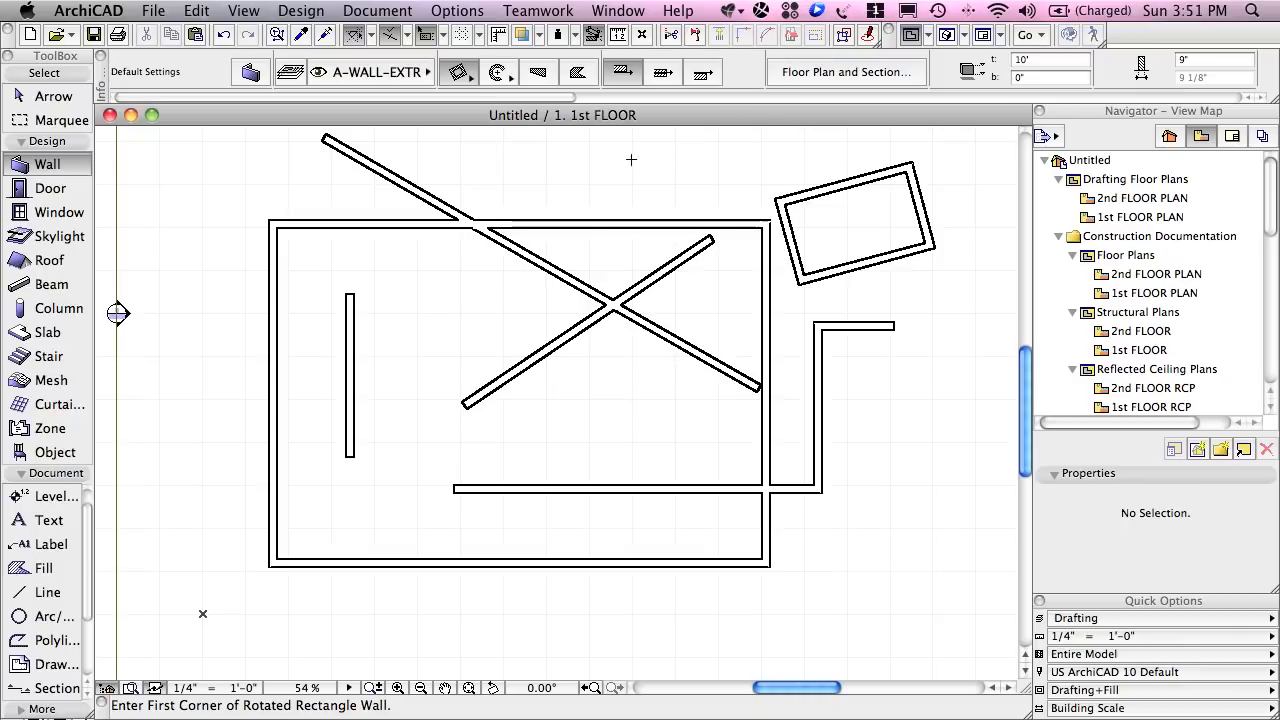
Undo every wall drawn so far, from the rotated rectangle back to the first diagonal wall
{"action": "left_click", "coordinate": [223, 36]}
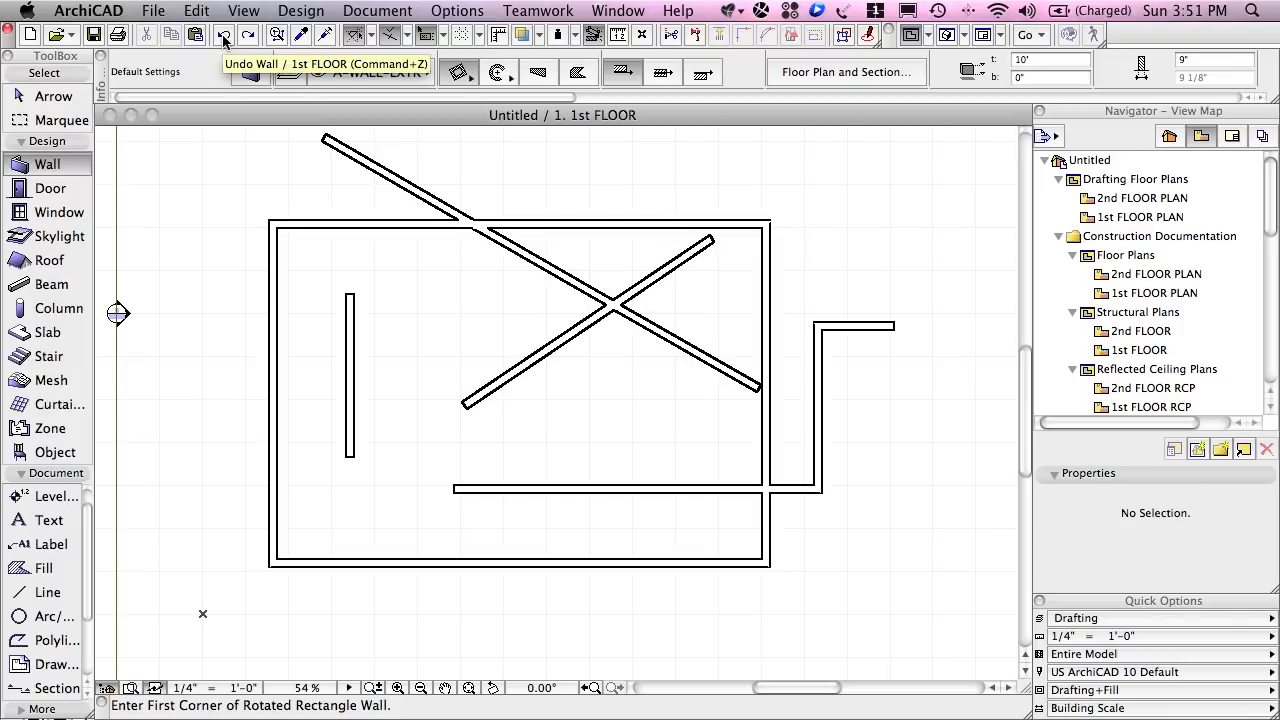
{"action": "left_click", "coordinate": [223, 36]}
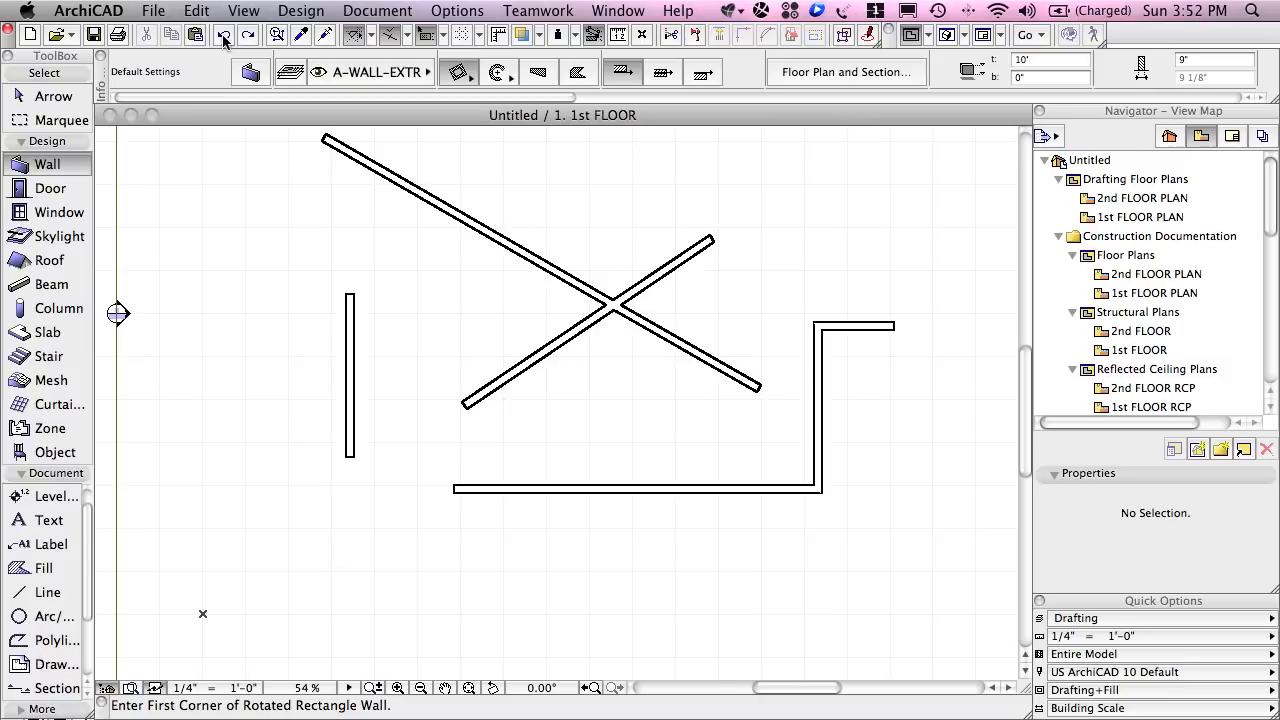
{"action": "left_click", "coordinate": [224, 36]}
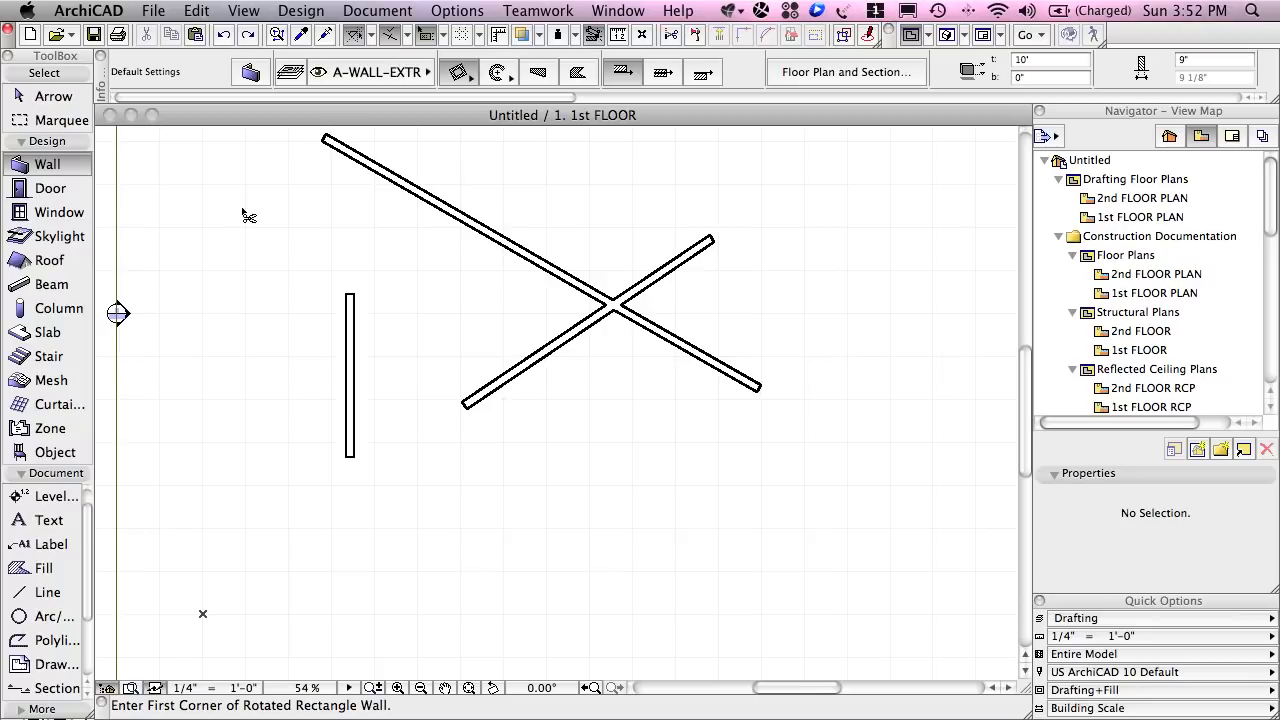
{"action": "key", "text": "super+z"}
{"action": "key", "text": "super+z"}
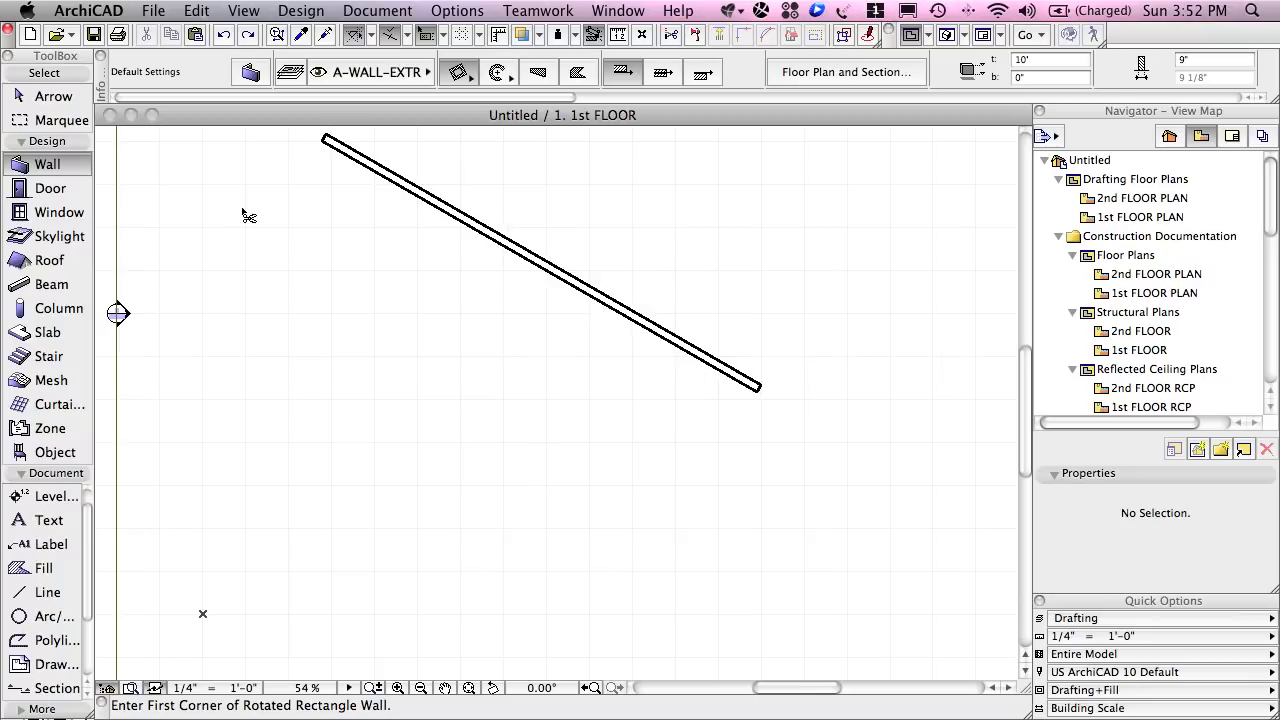
{"action": "key", "text": "super+z"}
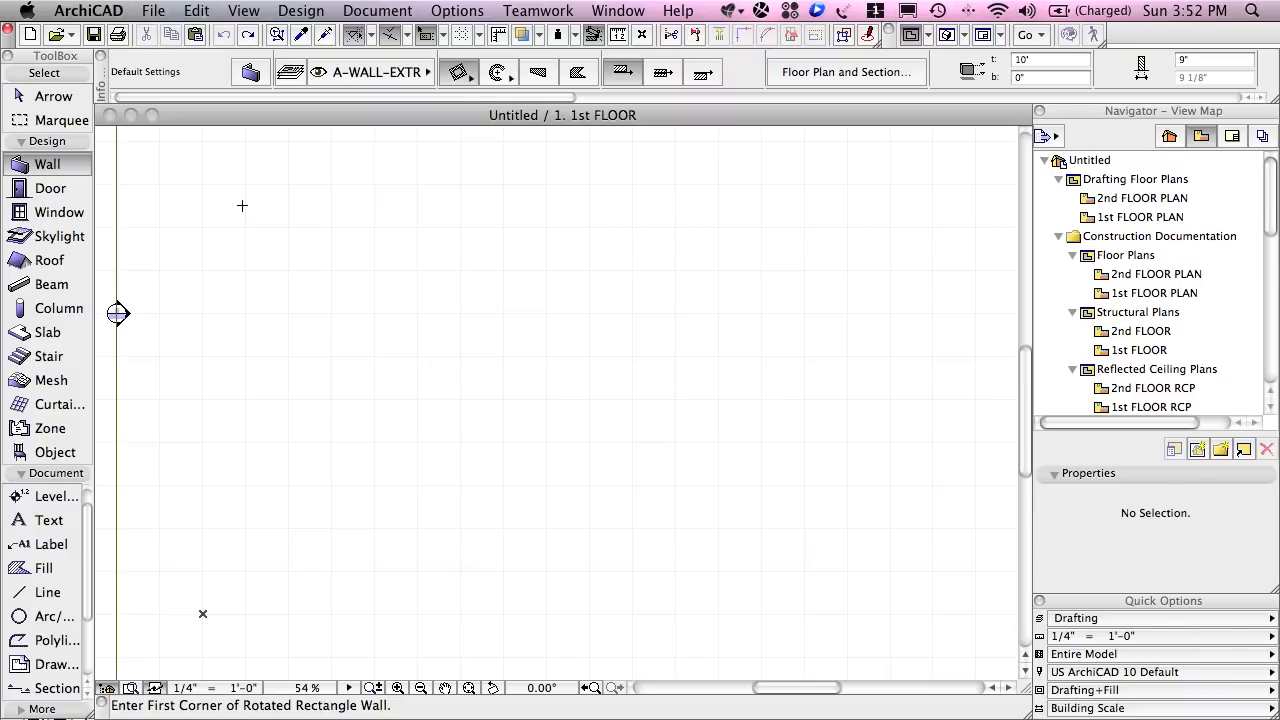
Redo the three straight walls and the three-segment chained wall, and clear the selection
{"action": "left_click", "coordinate": [248, 36]}
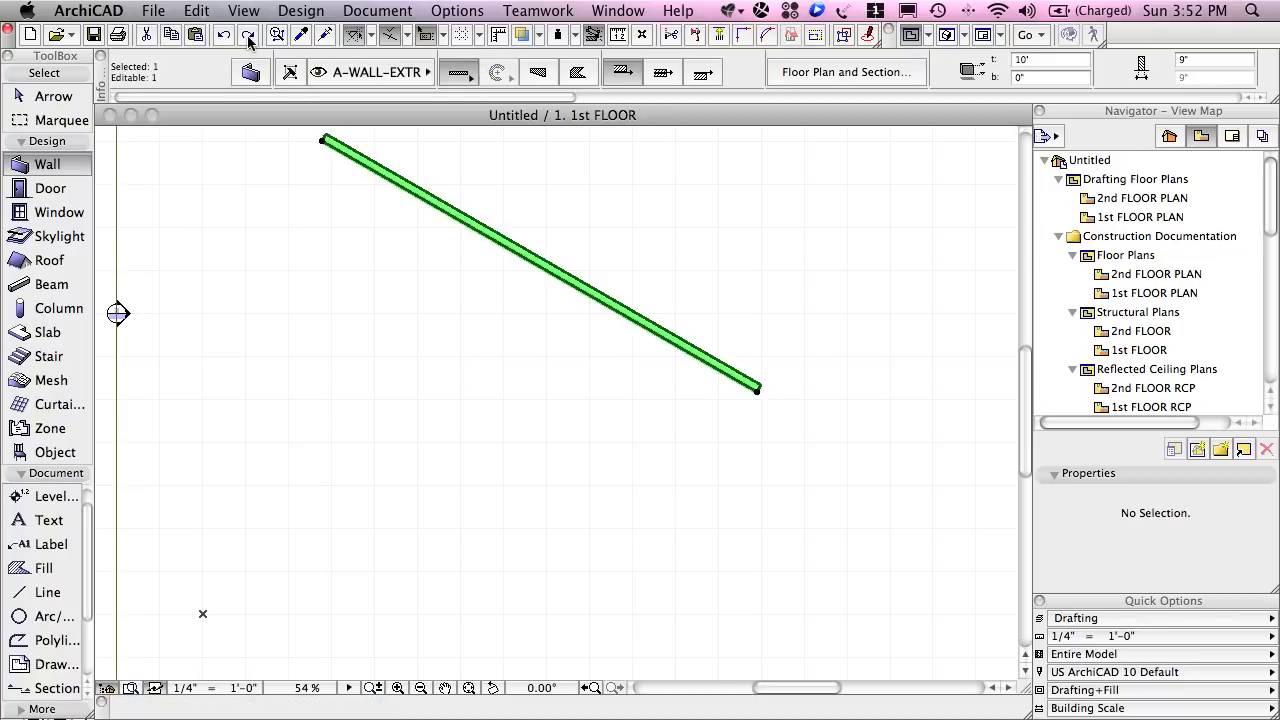
{"action": "left_click", "coordinate": [248, 36]}
{"action": "left_click", "coordinate": [248, 36]}
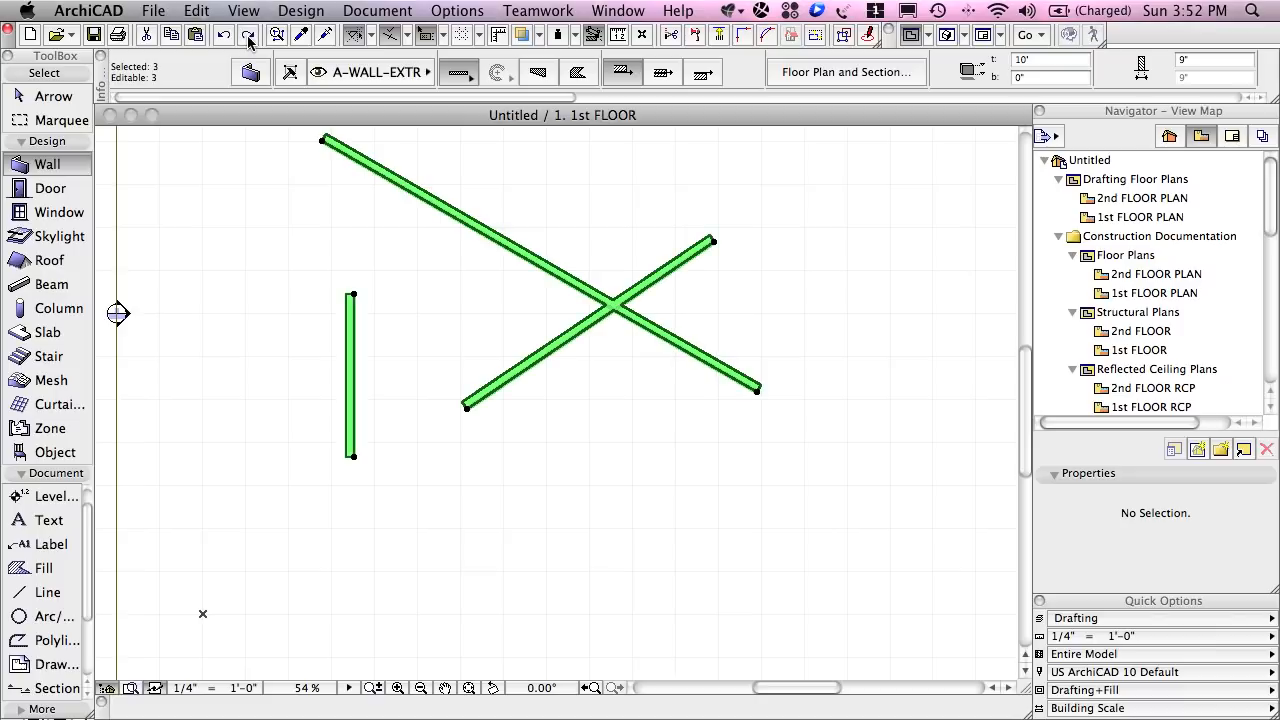
{"action": "left_click", "coordinate": [248, 36]}
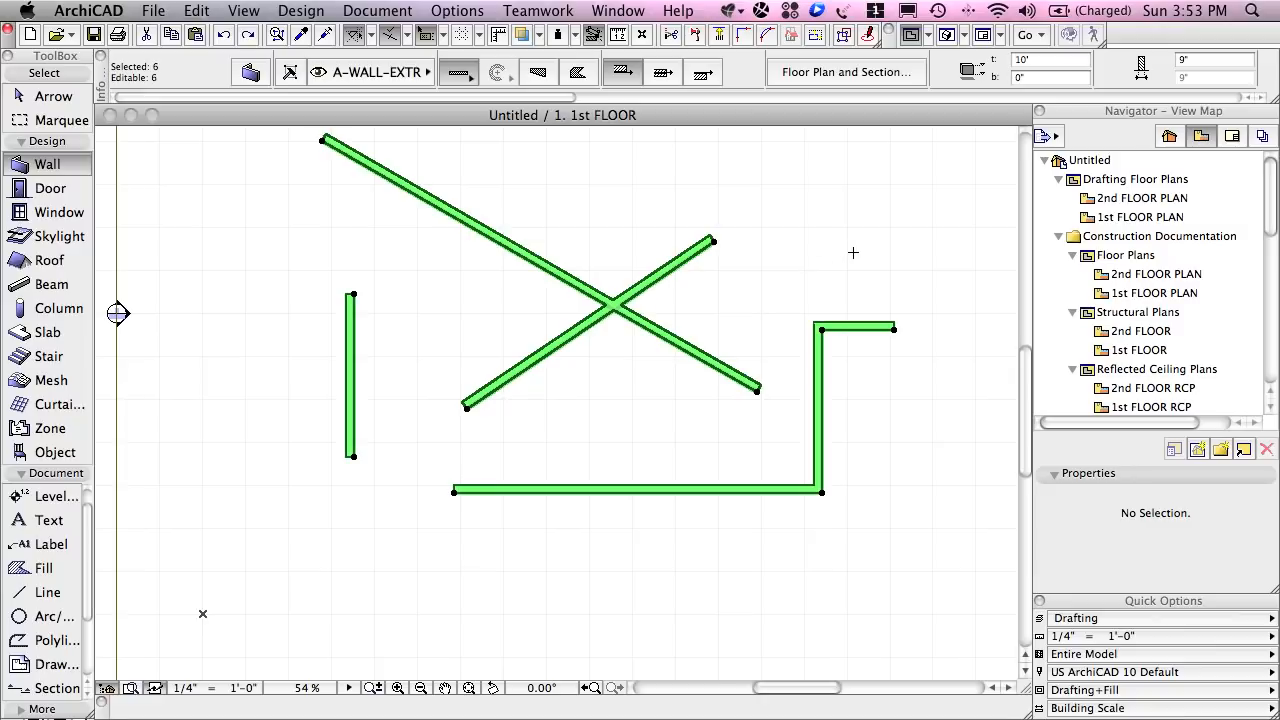
{"action": "left_click", "coordinate": [853, 252]}
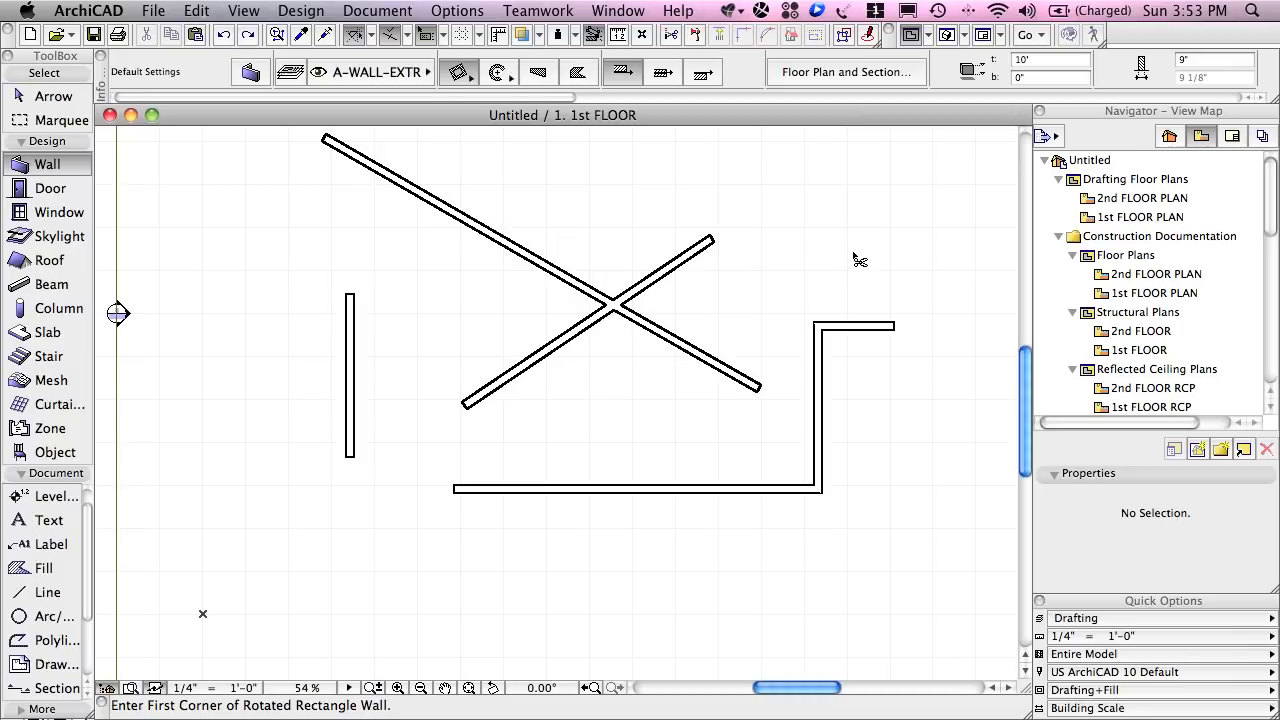
Undo the restored straight and chained walls until the 1st floor plan is empty
{"action": "key", "text": "super+z"}
{"action": "key", "text": "super+z"}
{"action": "key", "text": "super+z"}
{"action": "key", "text": "super+z"}
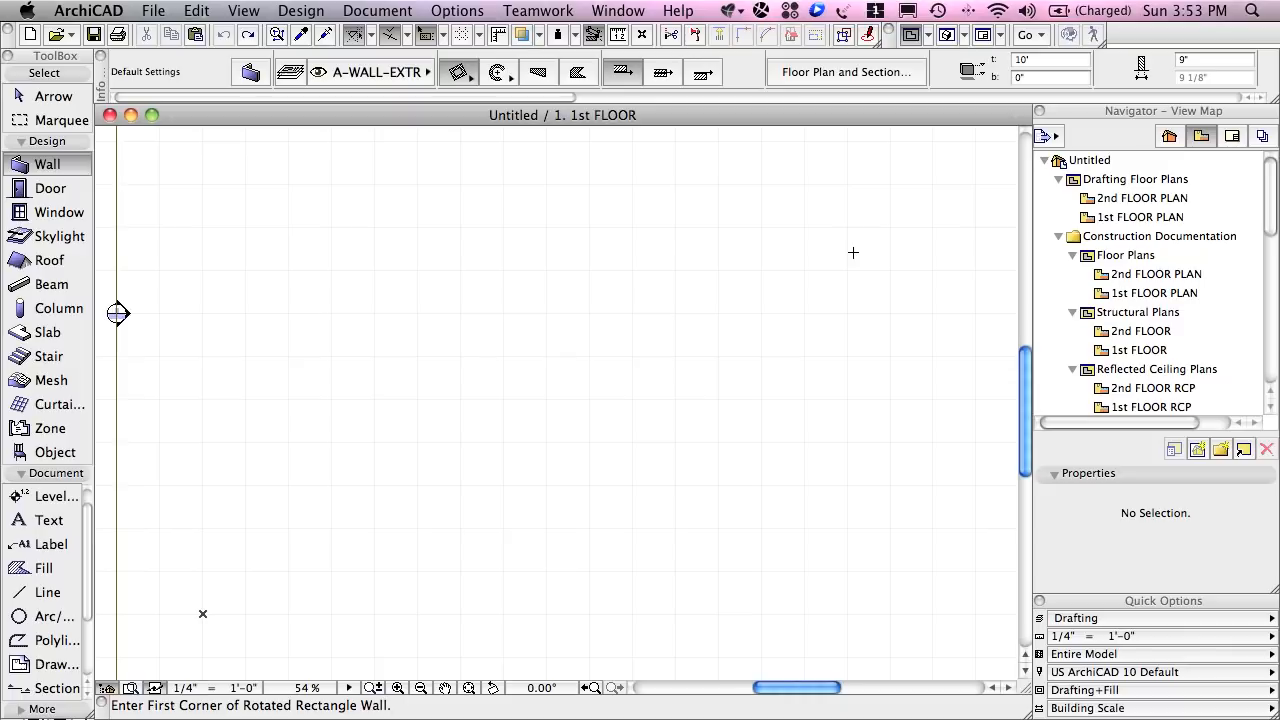
Draw a rectangular wall enclosure 60' wide by 35'-6" deep from its lower-left corner, using the rectangular geometry method
{"action": "left_click", "coordinate": [462, 75]}
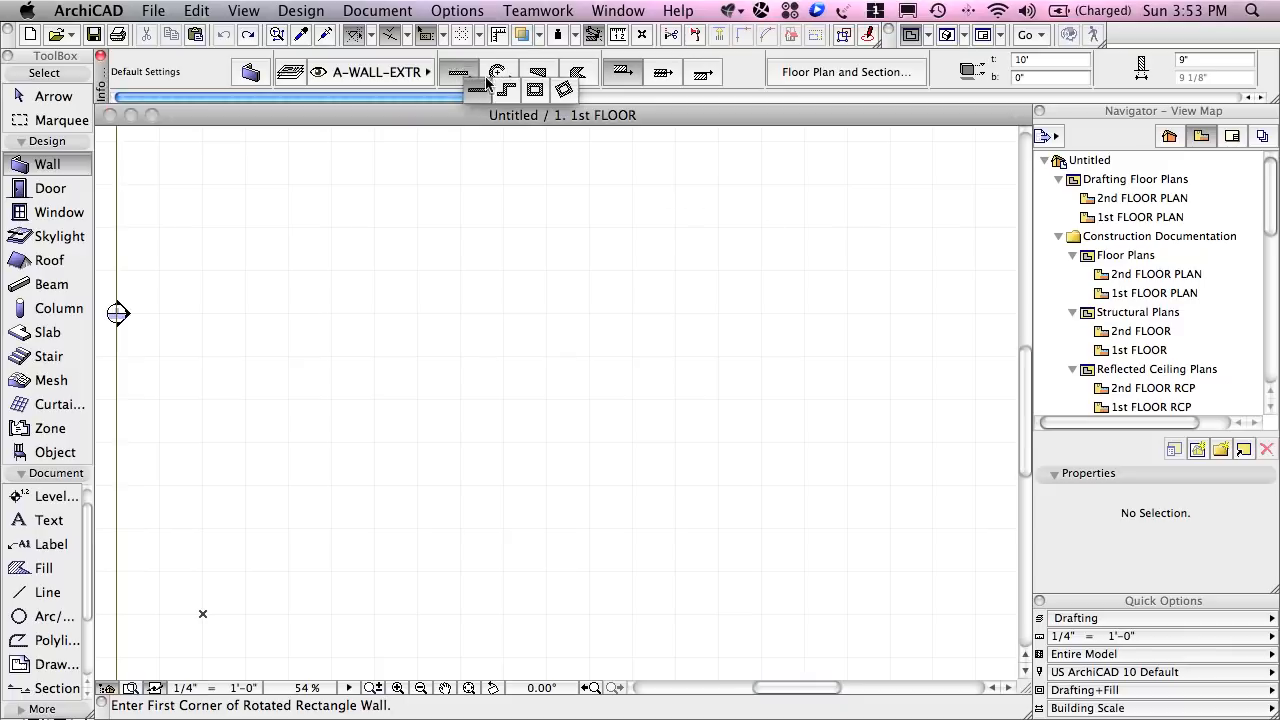
{"action": "left_click_drag", "start_coordinate": [486, 82], "coordinate": [535, 91]}
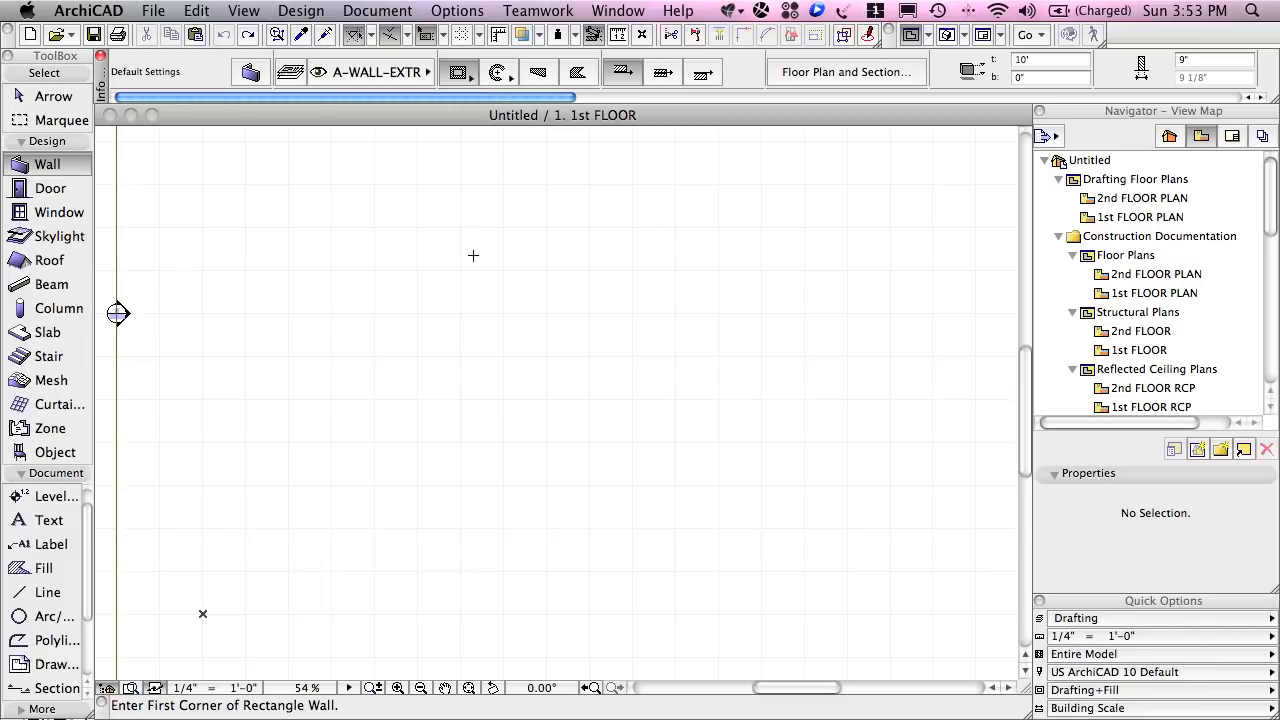
{"action": "left_click", "coordinate": [271, 556]}
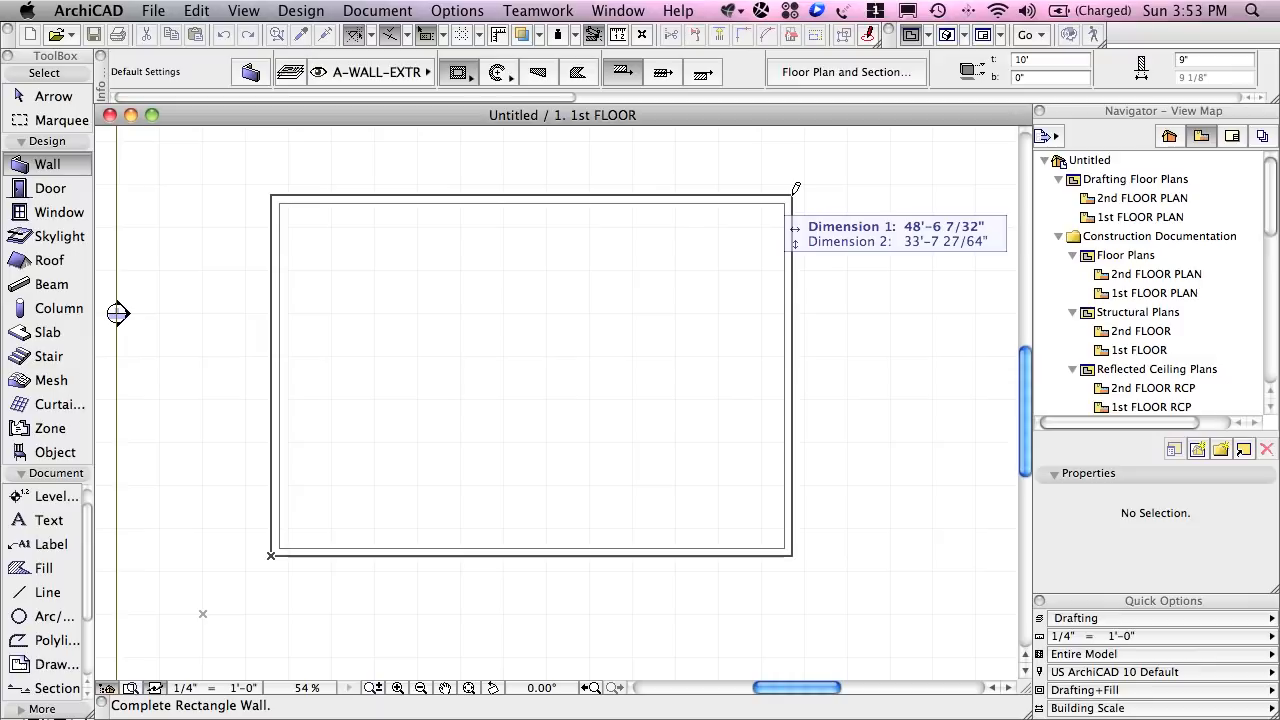
{"action": "type", "text": "60"}
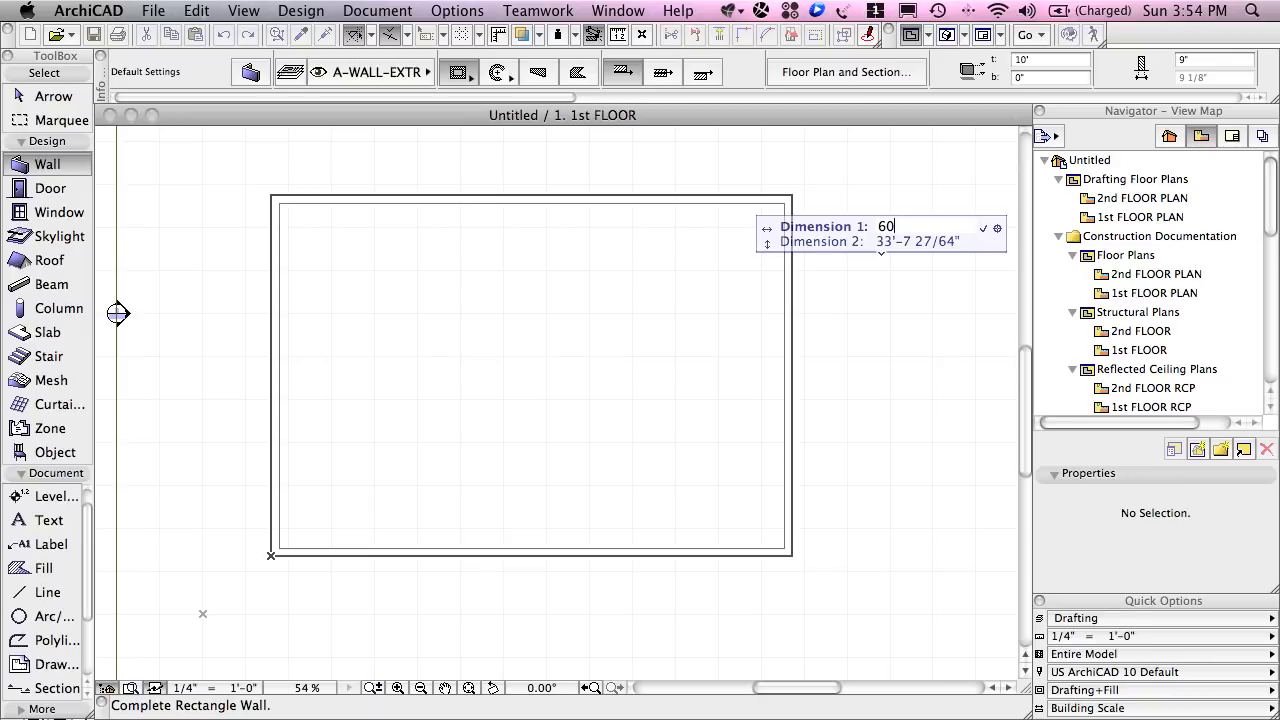
{"action": "key", "text": "Tab"}
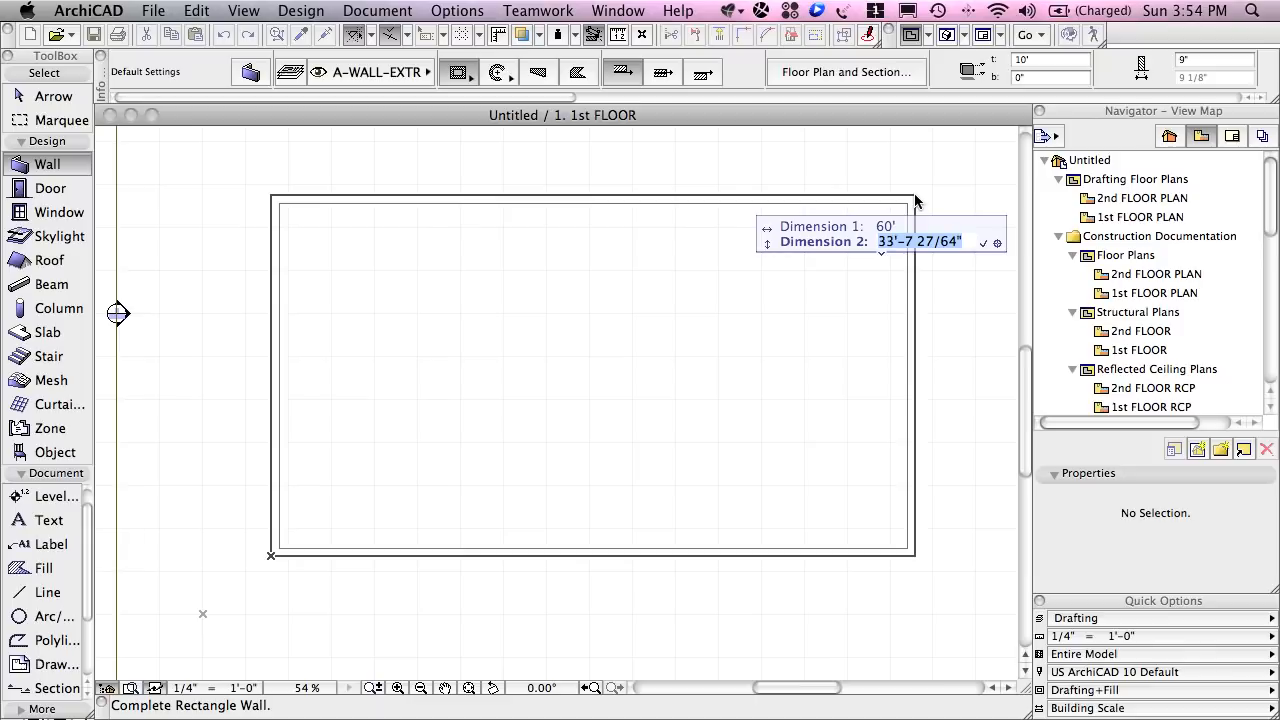
{"action": "type", "text": "35"}
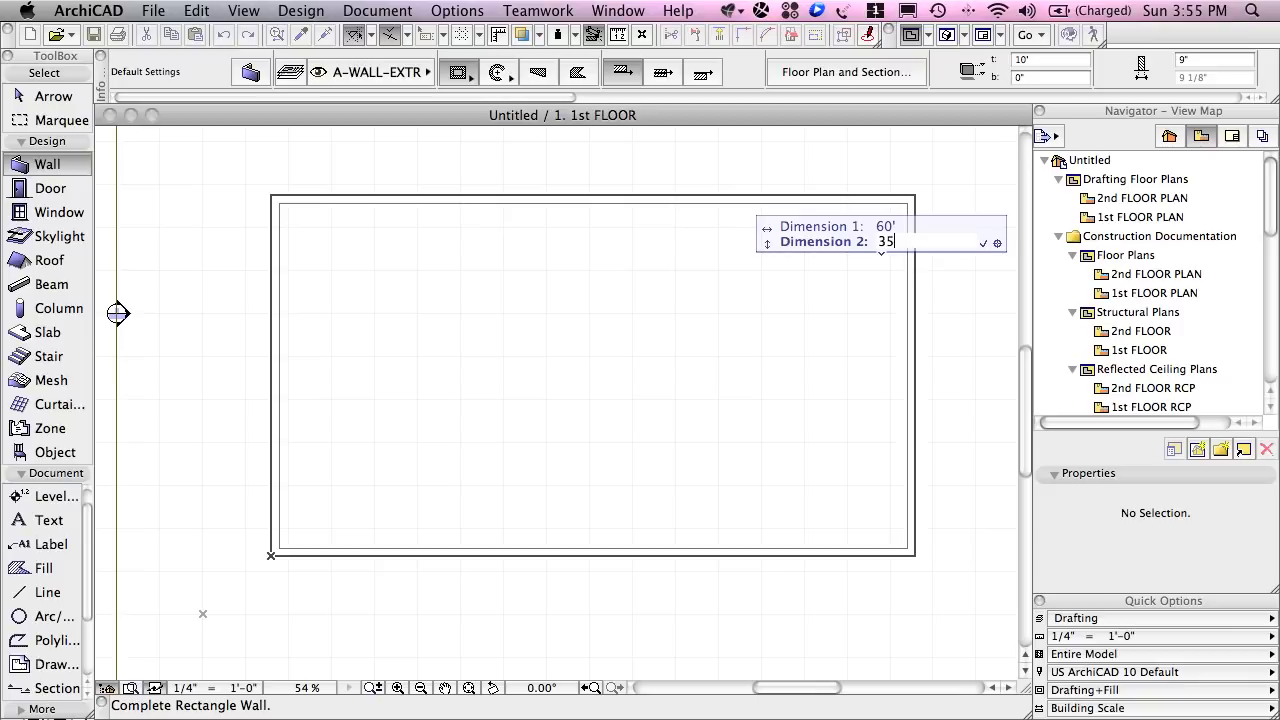
{"action": "type", "text": "-6"}
{"action": "left_click", "coordinate": [984, 244]}
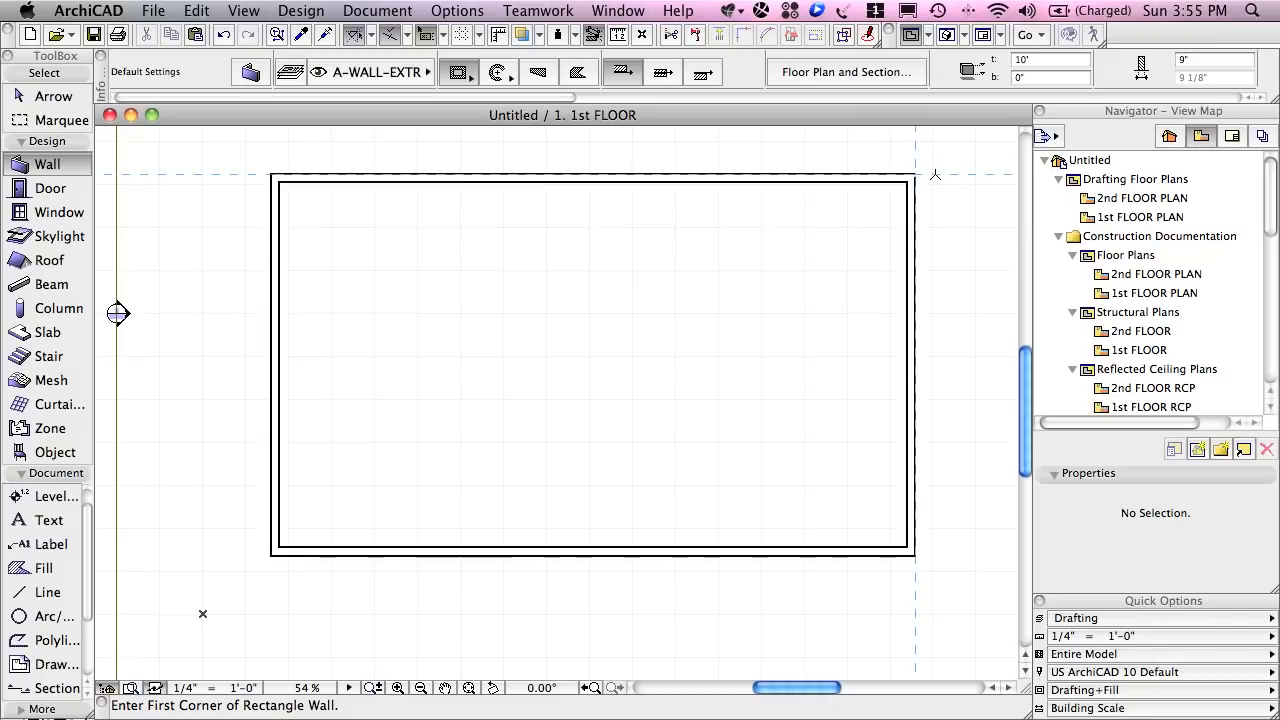
Measure the enclosure's outer sides with the Measure tool, from the lower-left corner around to the upper-left corner
{"action": "left_click", "coordinate": [618, 35]}
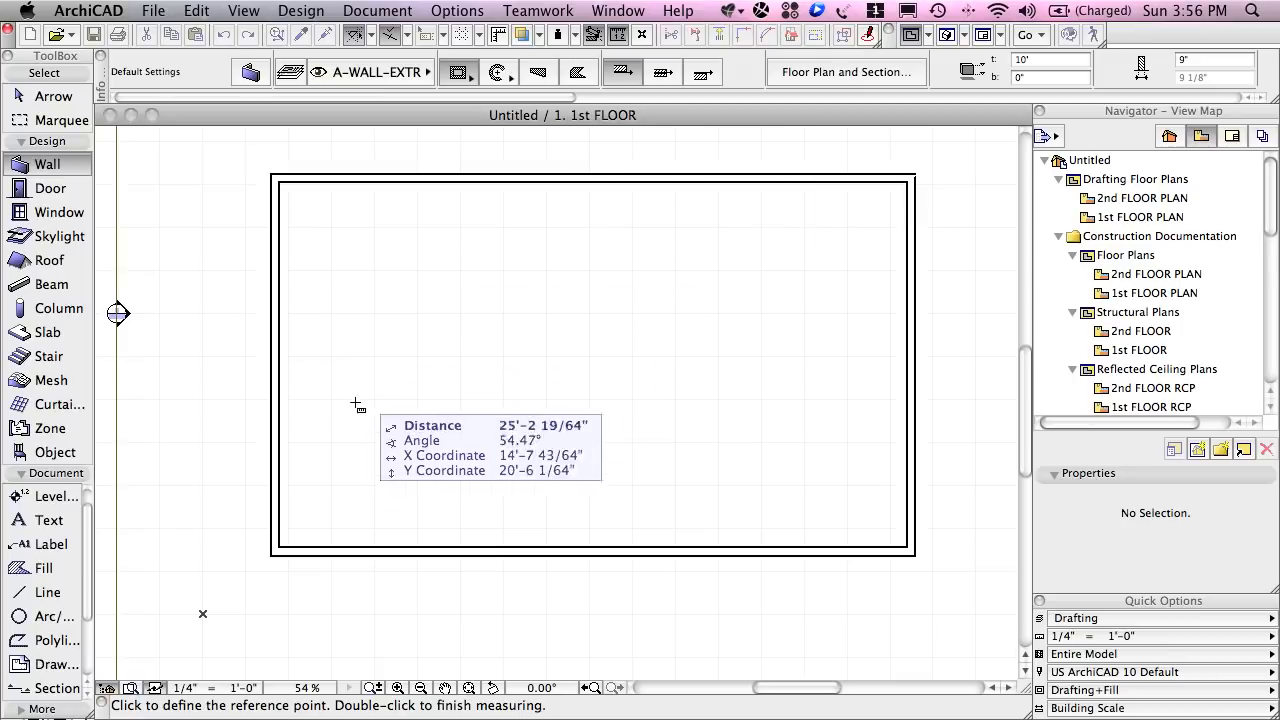
{"action": "left_click", "coordinate": [272, 553]}
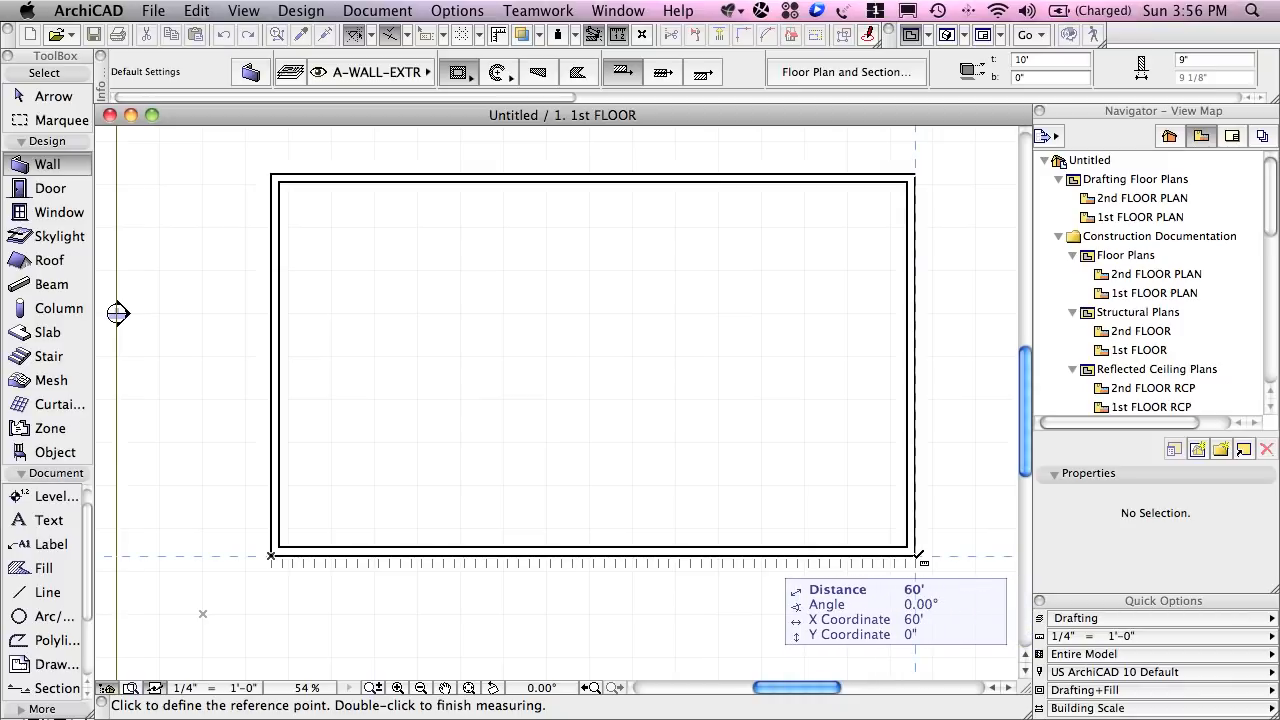
{"action": "left_click", "coordinate": [916, 554]}
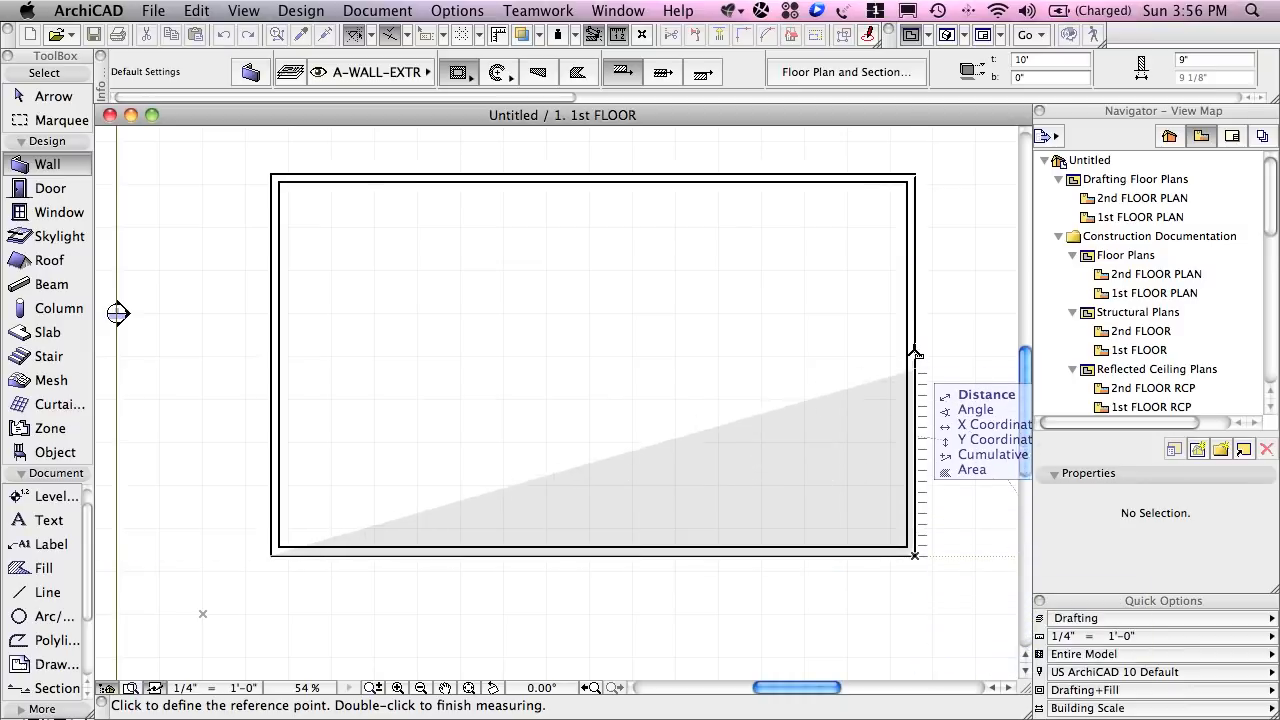
{"action": "left_click", "coordinate": [916, 174]}
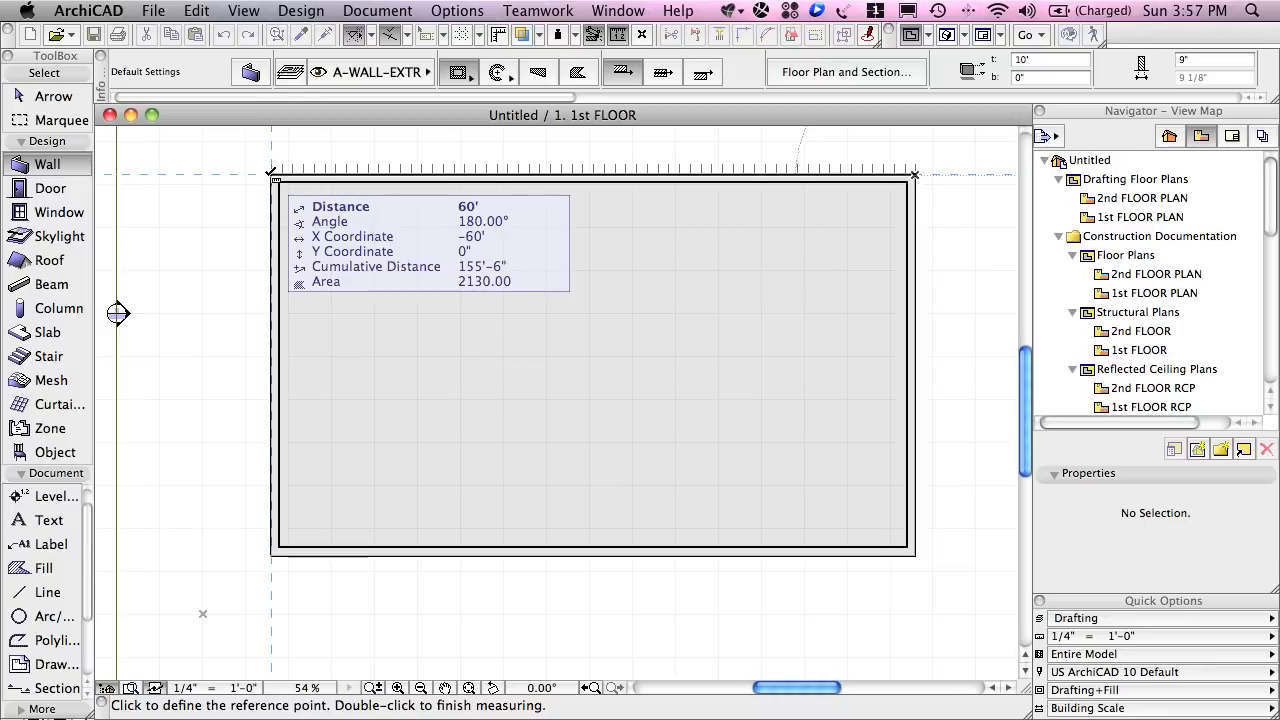
{"action": "left_click", "coordinate": [618, 36]}
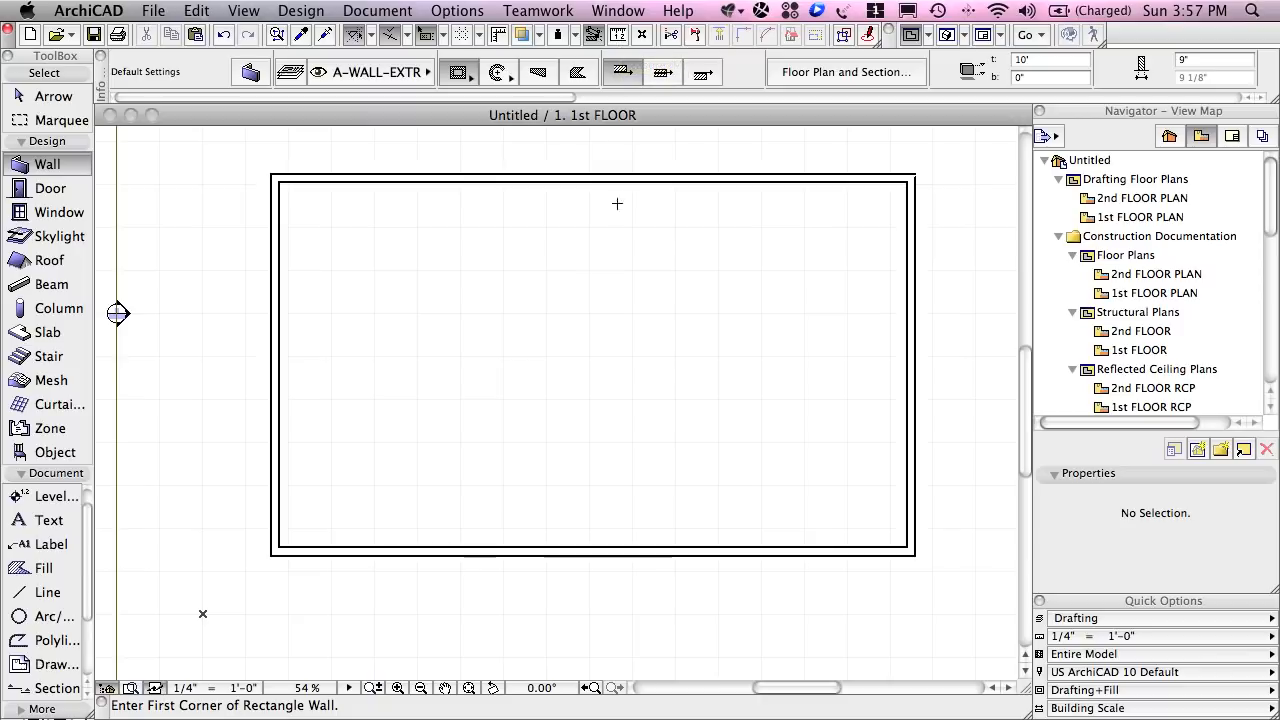
Place two 3' by 6'-8" D1 Entrance 14 doors by centerpoint in the enclosure's lower wall, swinging inward with hinges on their facing sides
{"action": "left_click", "coordinate": [45, 191]}
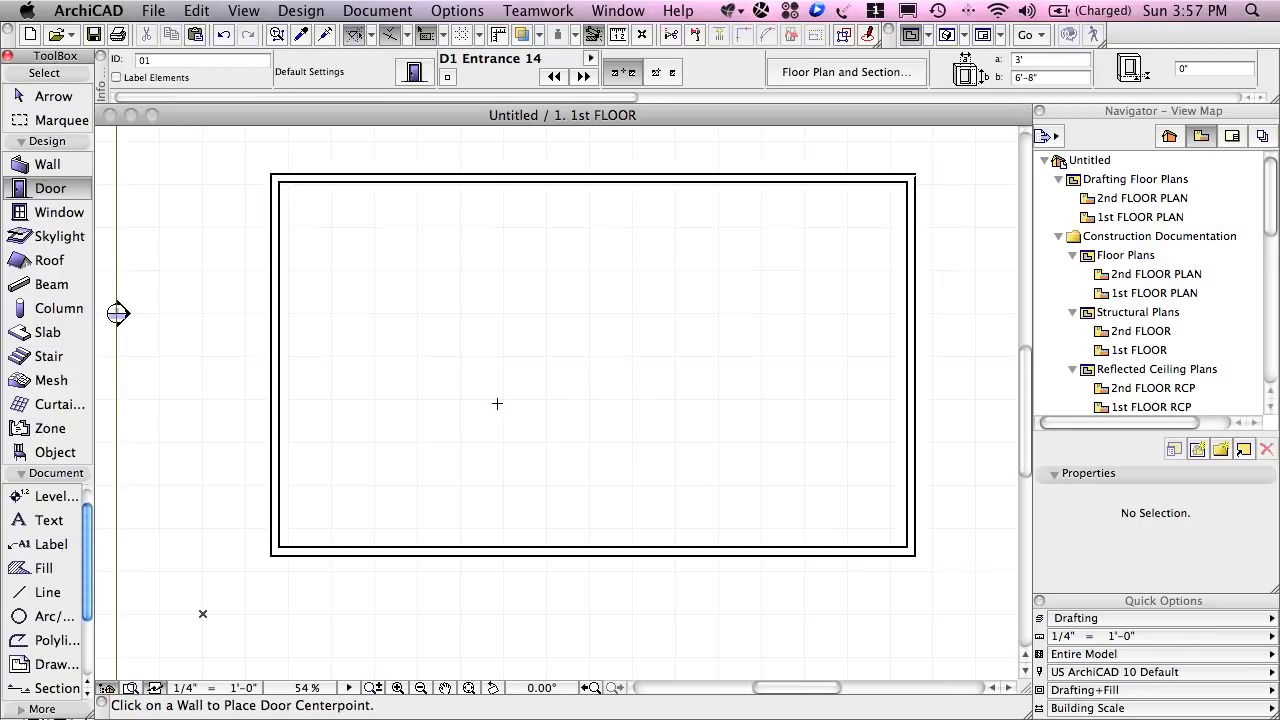
{"action": "left_click", "coordinate": [497, 403]}
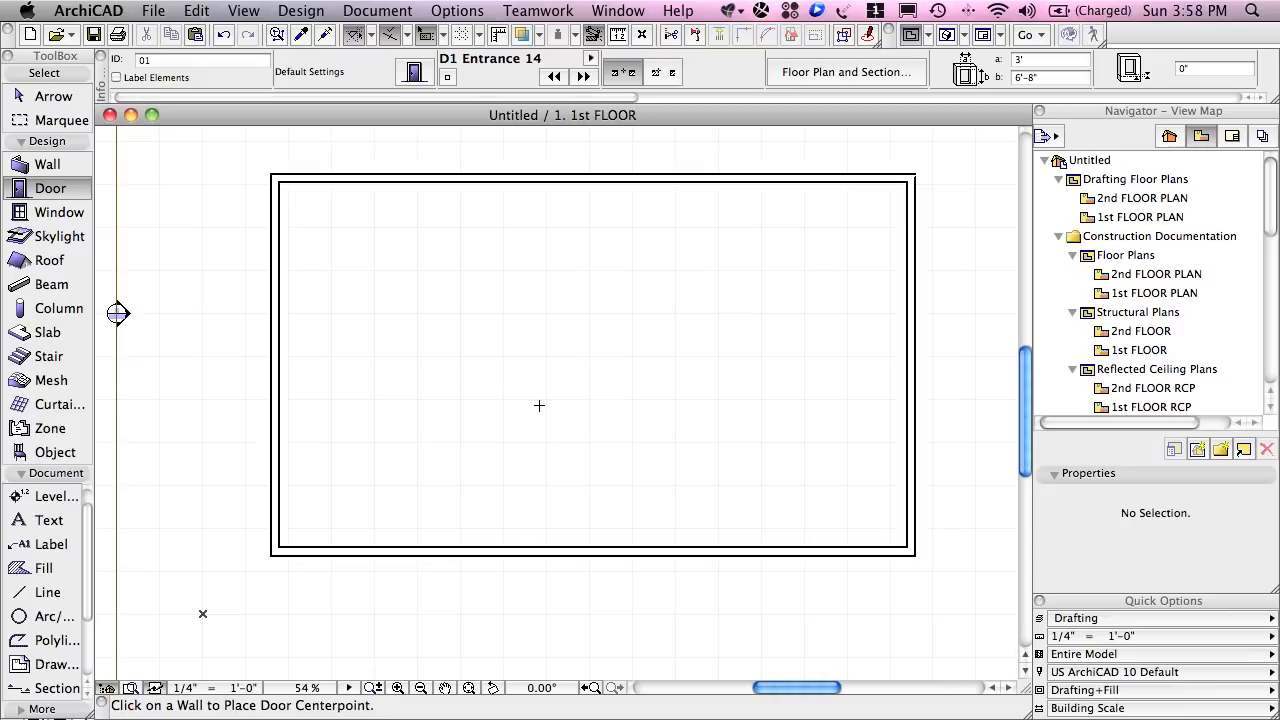
{"action": "left_click", "coordinate": [391, 556]}
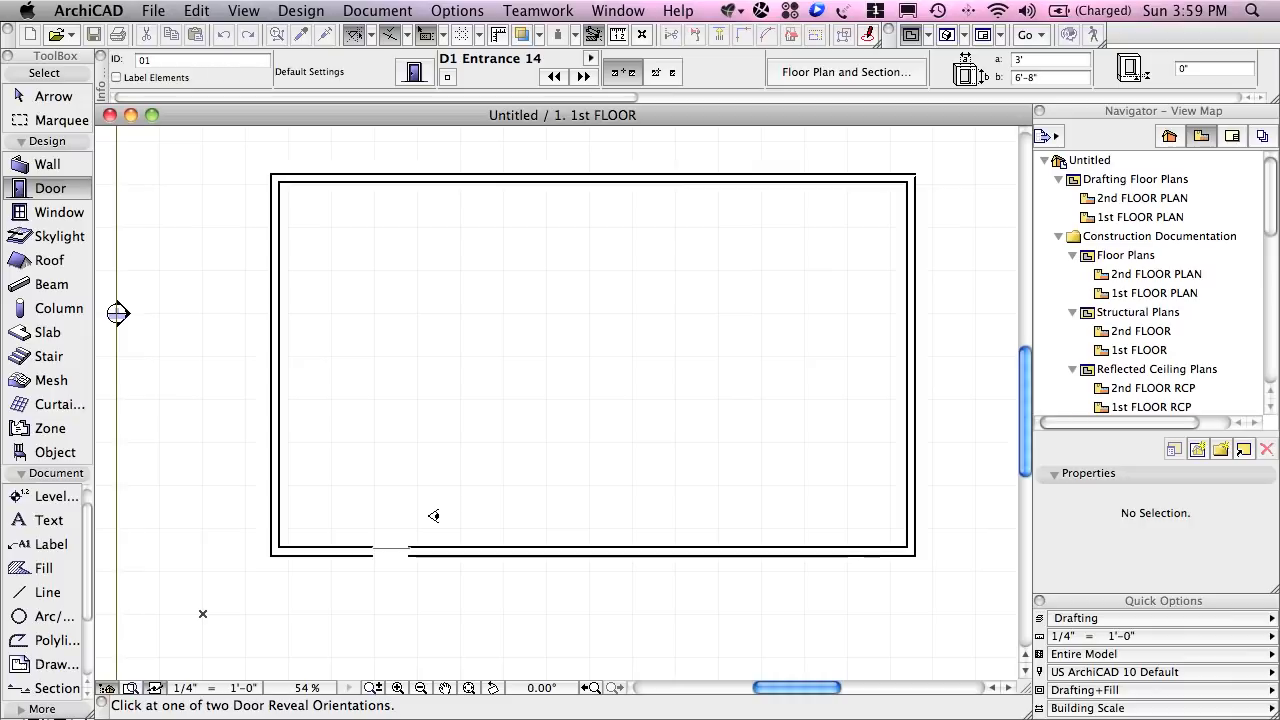
{"action": "left_click", "coordinate": [433, 515]}
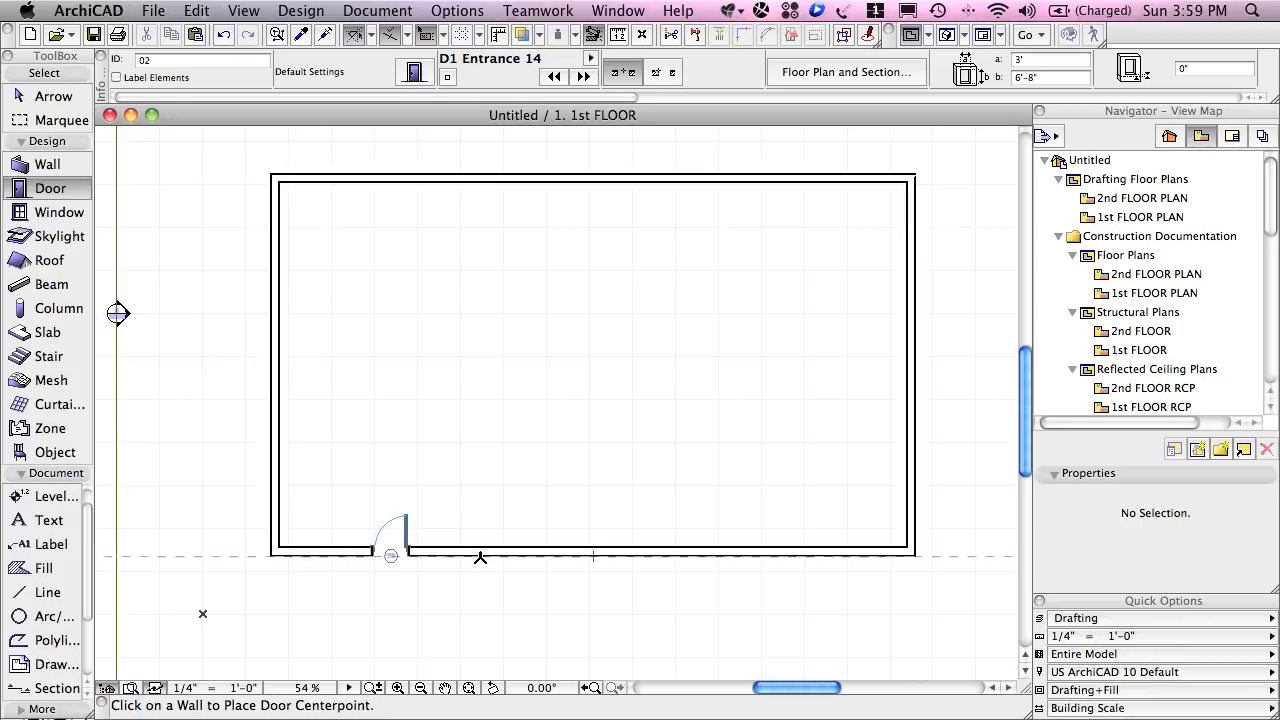
{"action": "left_click", "coordinate": [480, 556]}
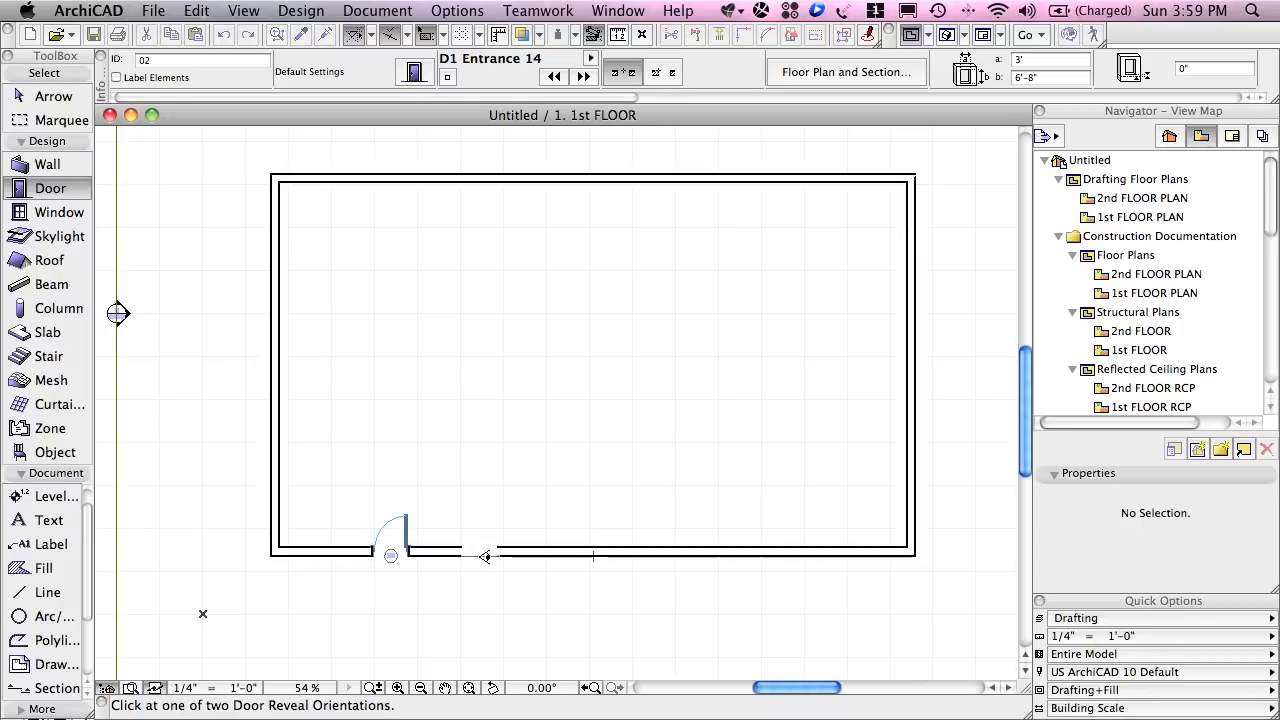
{"action": "left_click", "coordinate": [440, 519]}
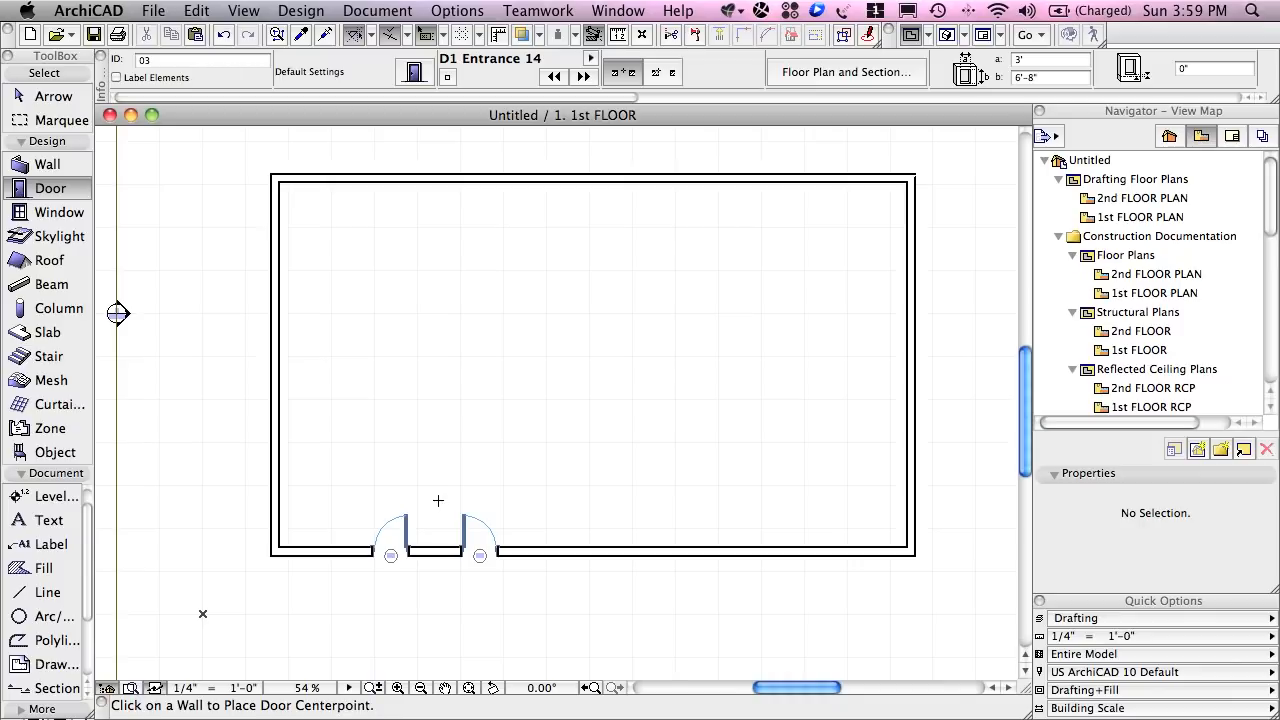
Place a 2'-6" by 5' W1 Casement 14 window by centerpoint in the lower wall, right of the doors, and check it in 3D
{"action": "left_click", "coordinate": [55, 214]}
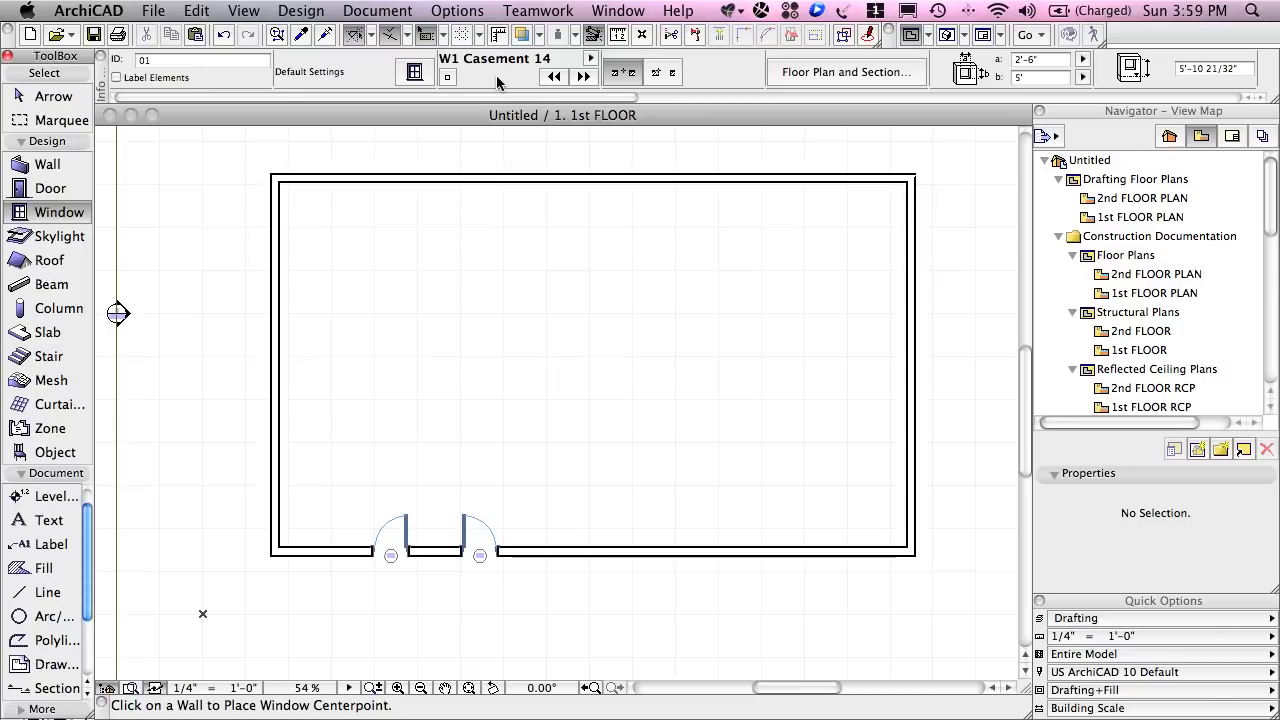
{"action": "left_click", "coordinate": [636, 427]}
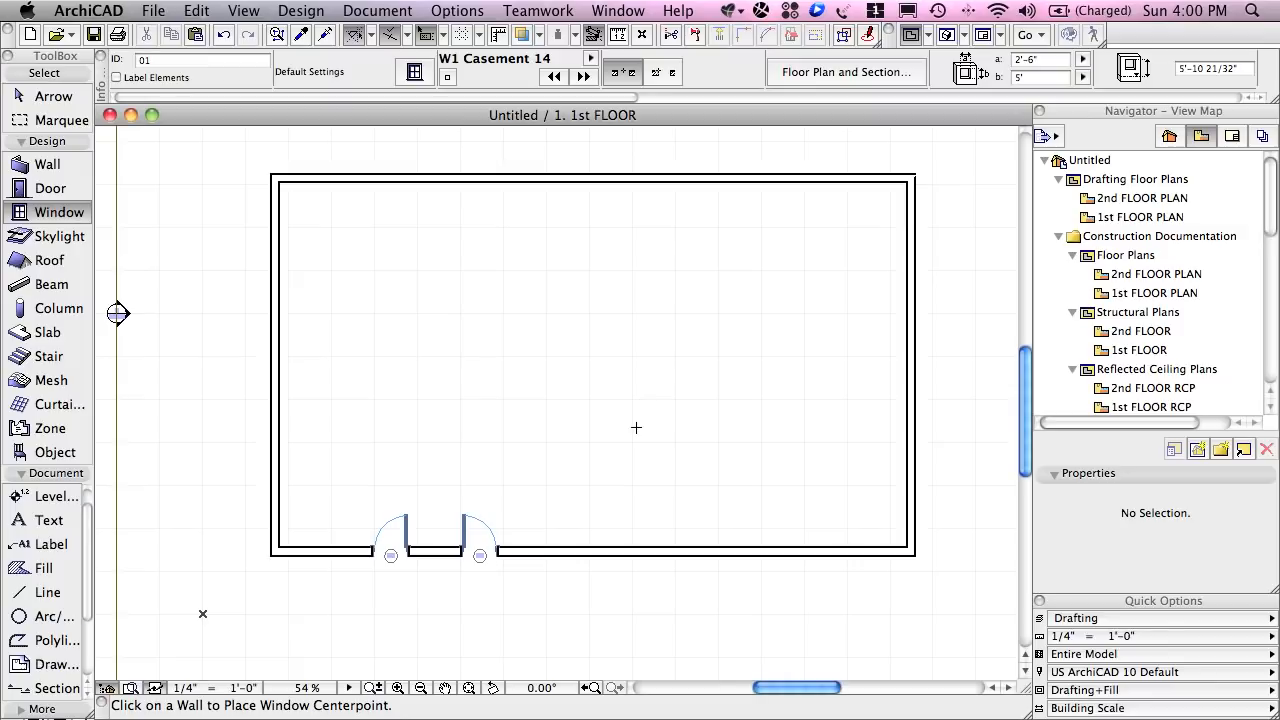
{"action": "left_click", "coordinate": [633, 557]}
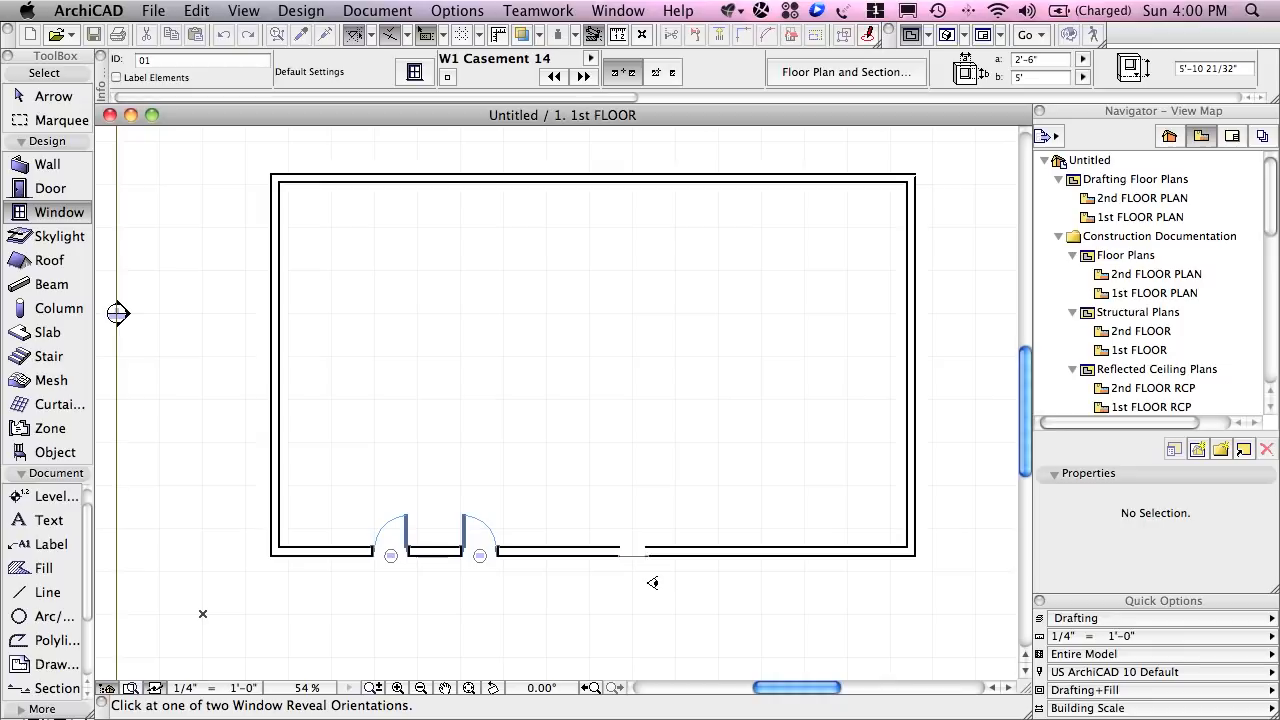
{"action": "left_click", "coordinate": [652, 583]}
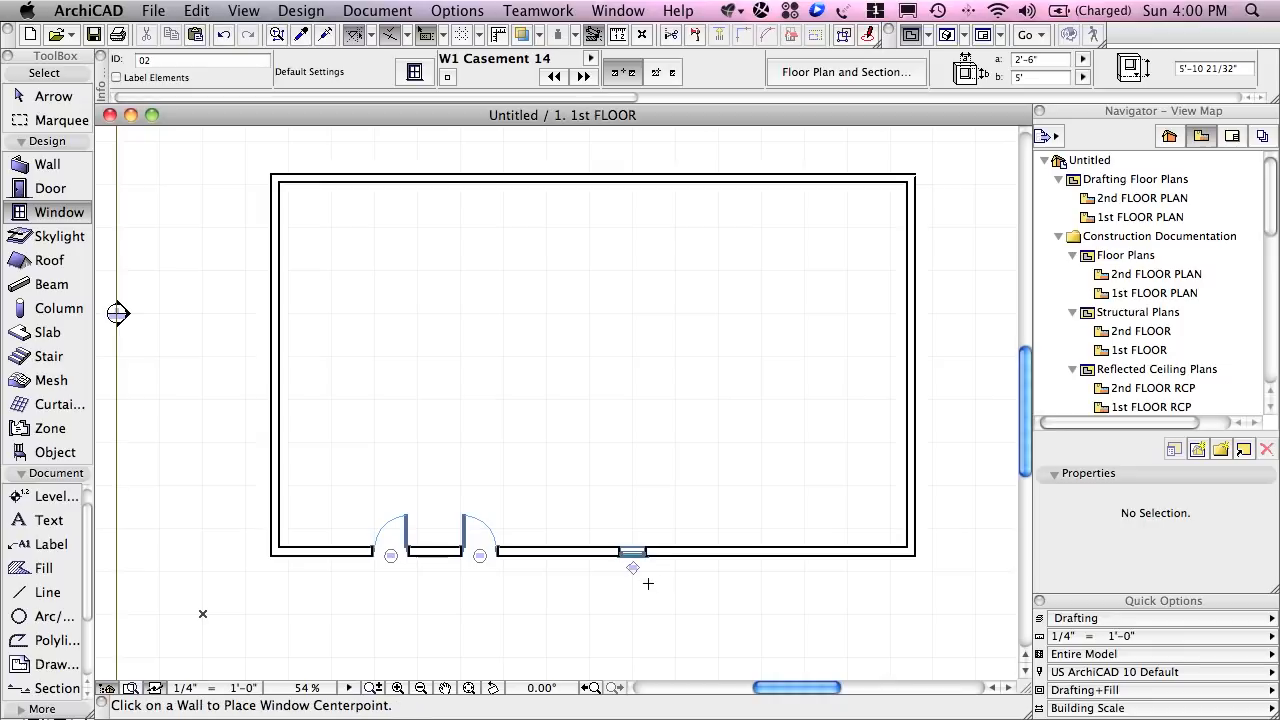
{"action": "left_click", "coordinate": [946, 37]}
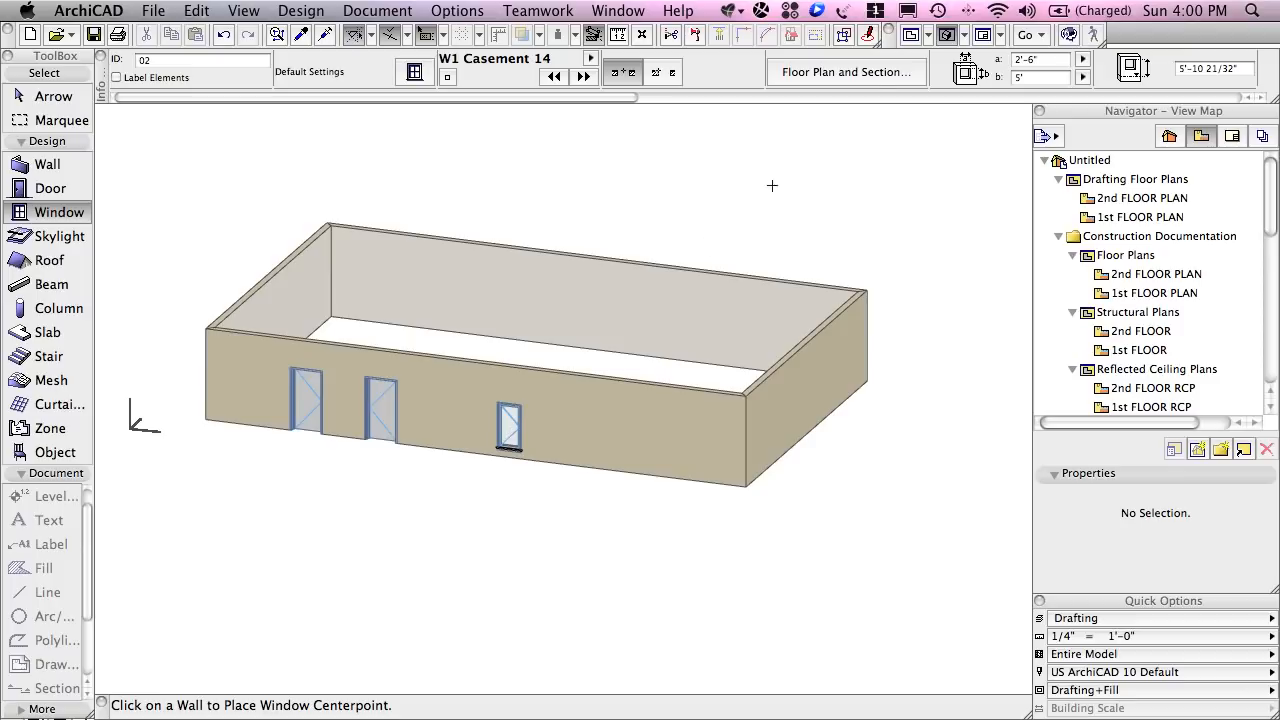
{"action": "left_click", "coordinate": [911, 37]}
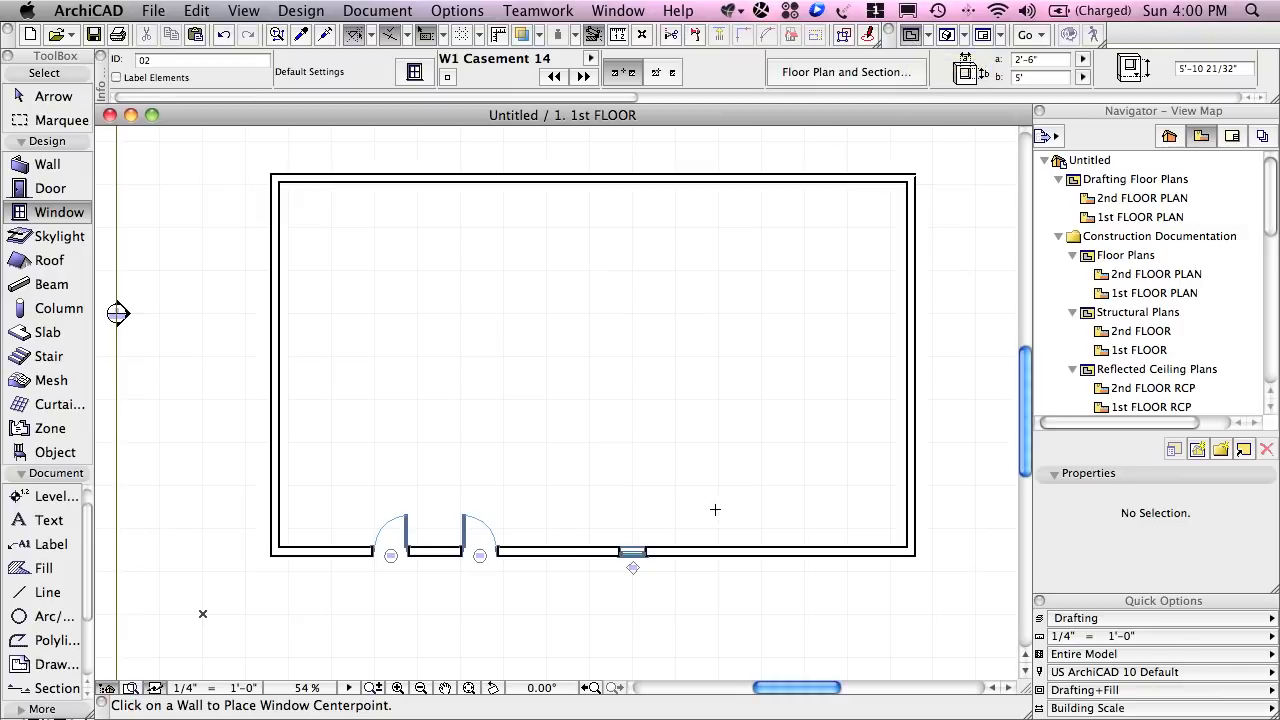
Set the window width to 6' and place a casement window in the lower wall, between the narrow window and the right corner
{"action": "left_click", "coordinate": [1045, 60]}
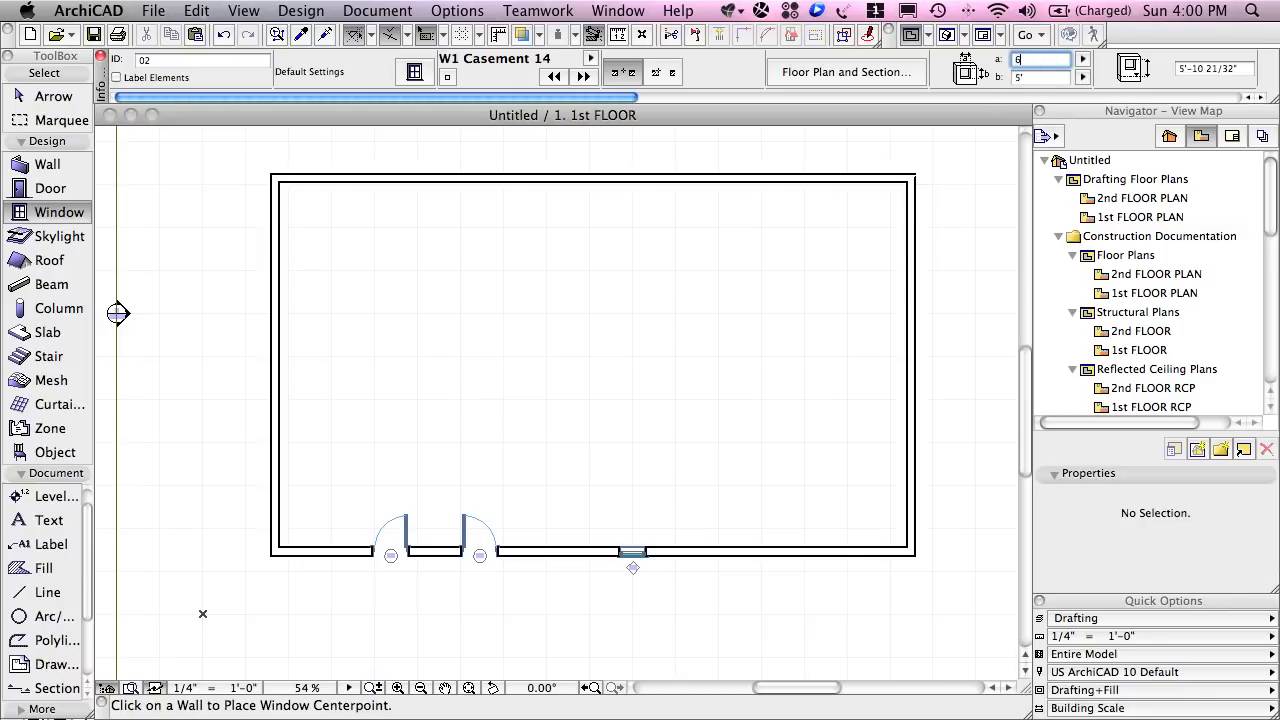
{"action": "type", "text": "6"}
{"action": "left_click", "coordinate": [749, 551]}
{"action": "left_click", "coordinate": [716, 595]}
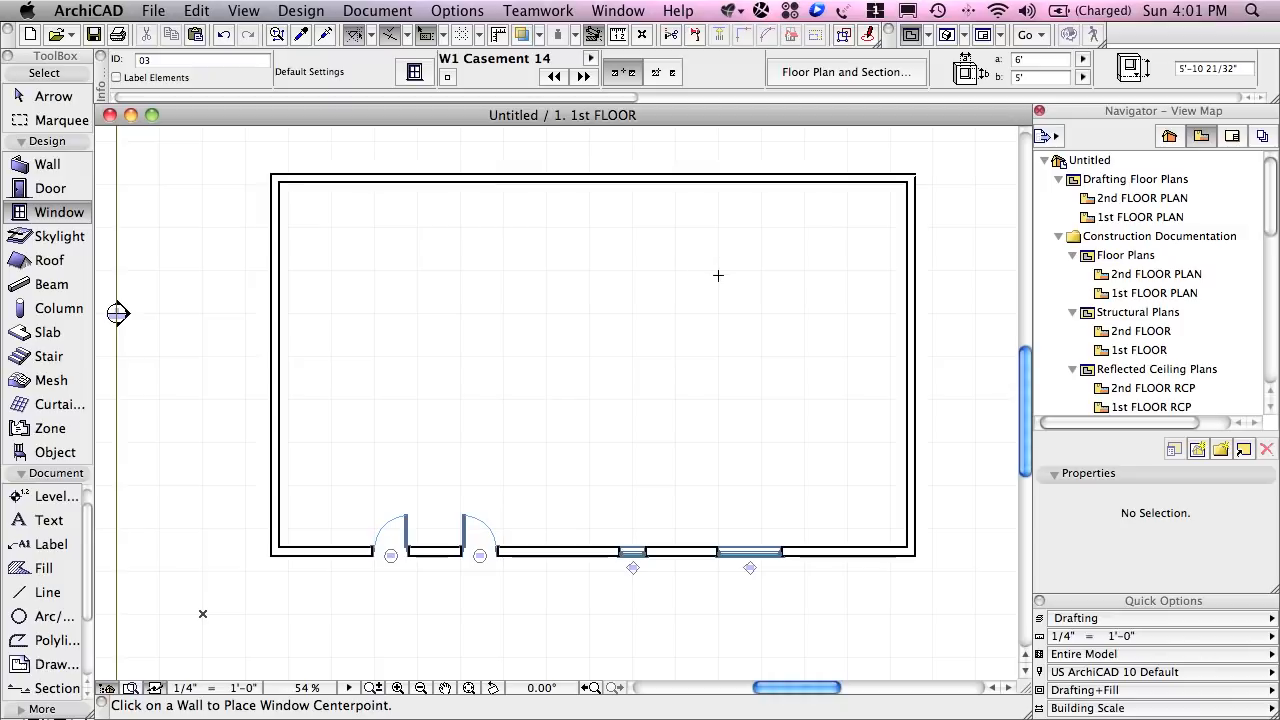
Place a 6' wide casement window by its corner in the right wall, extending toward the lower corner with its reveal outside
{"action": "left_click", "coordinate": [662, 72]}
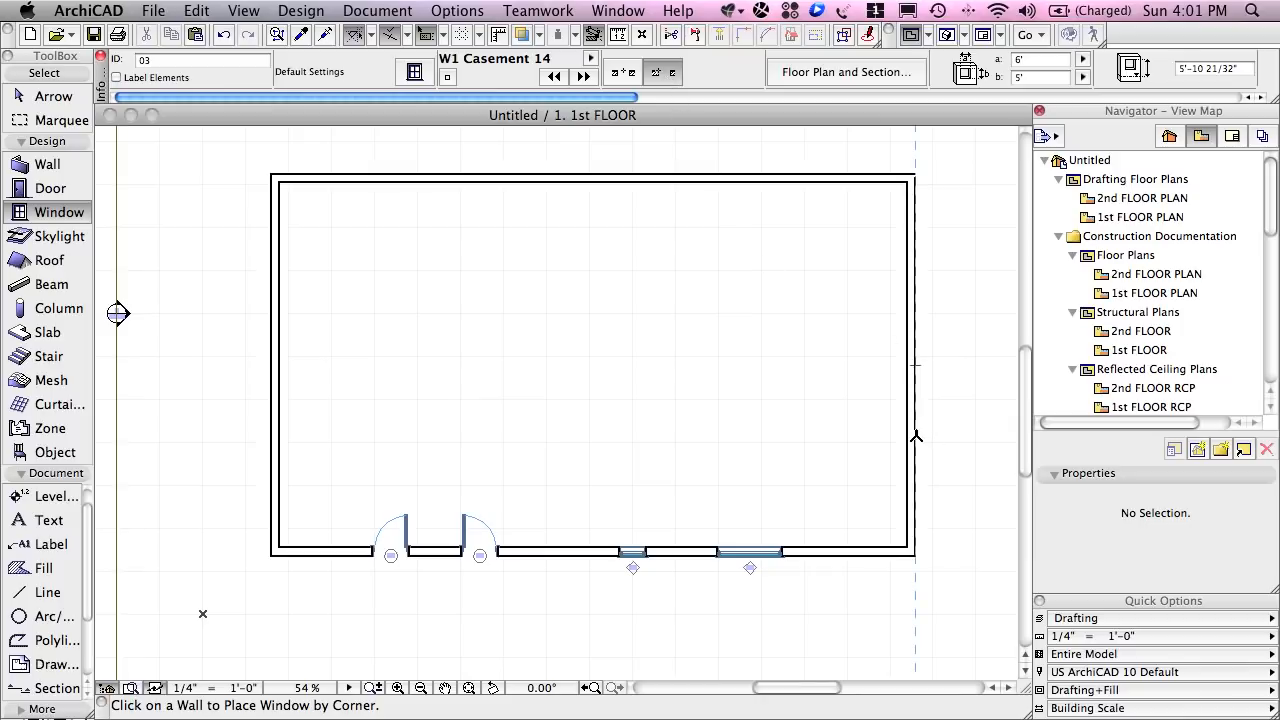
{"action": "left_click", "coordinate": [916, 436]}
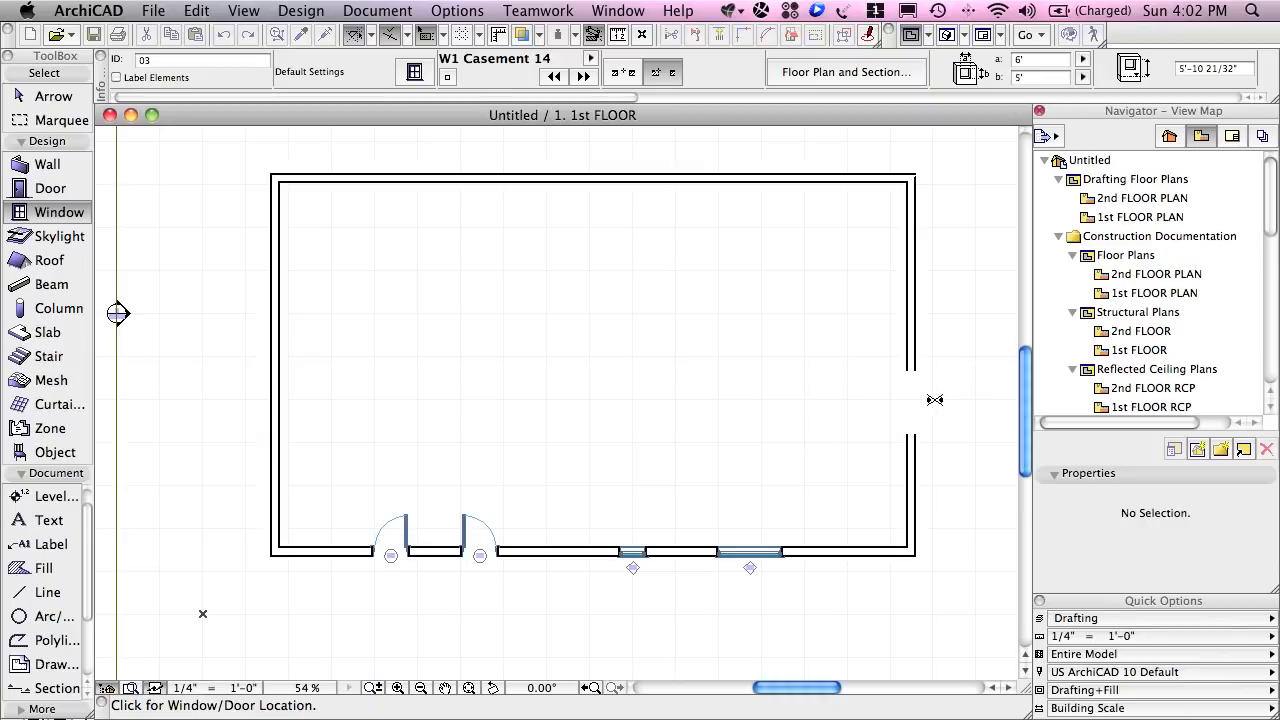
{"action": "left_click", "coordinate": [933, 469]}
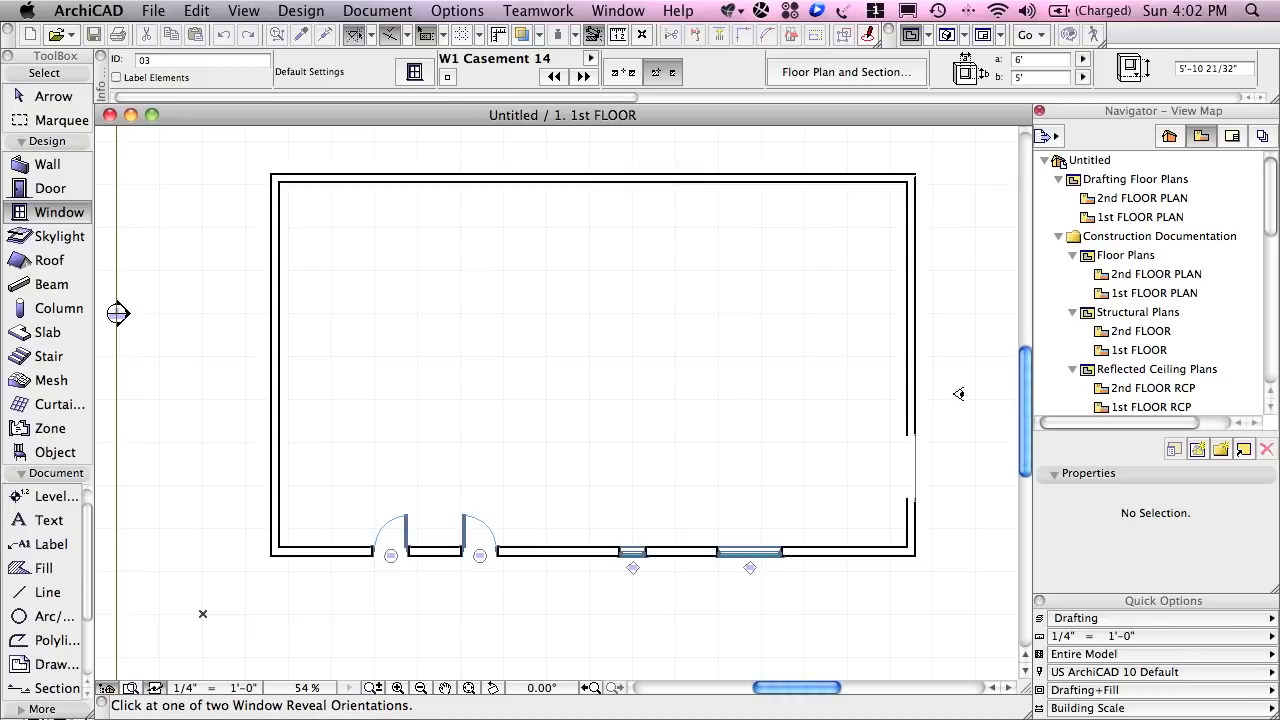
{"action": "left_click", "coordinate": [970, 448]}
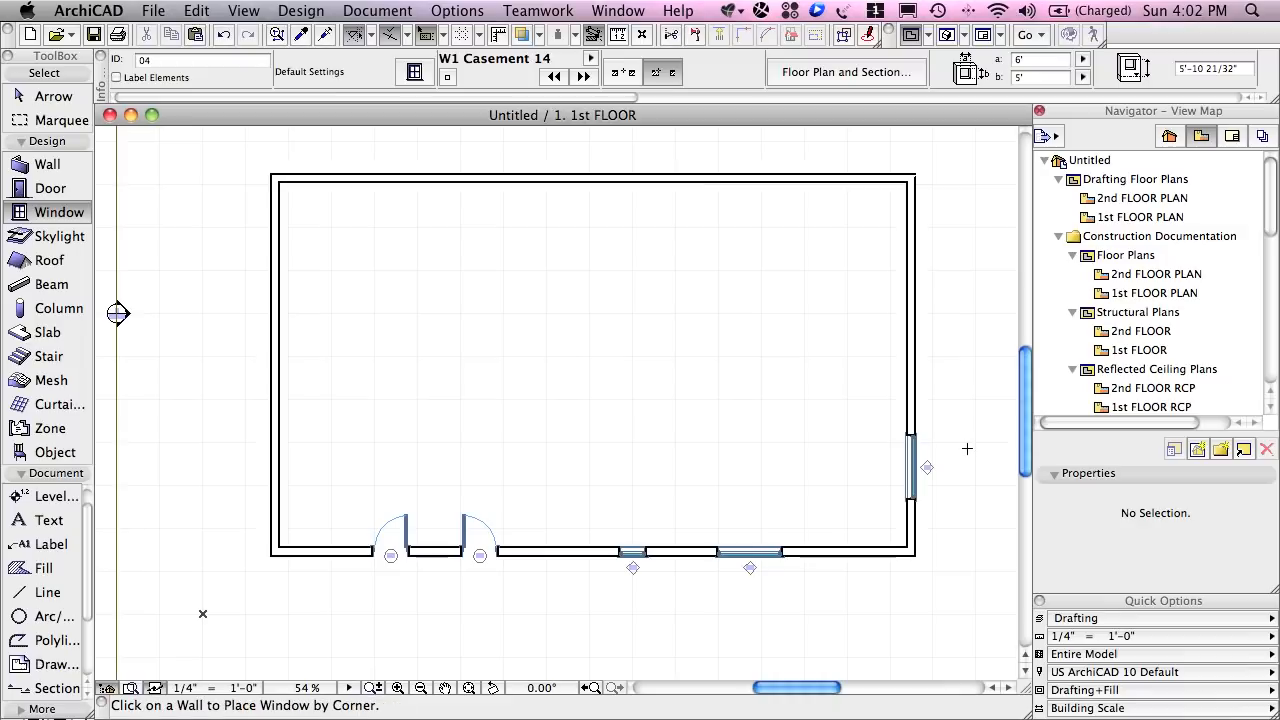
Place a 3' entrance door by its corner in the lower part of the left wall, swinging inward from its lower jamb
{"action": "left_click", "coordinate": [57, 187]}
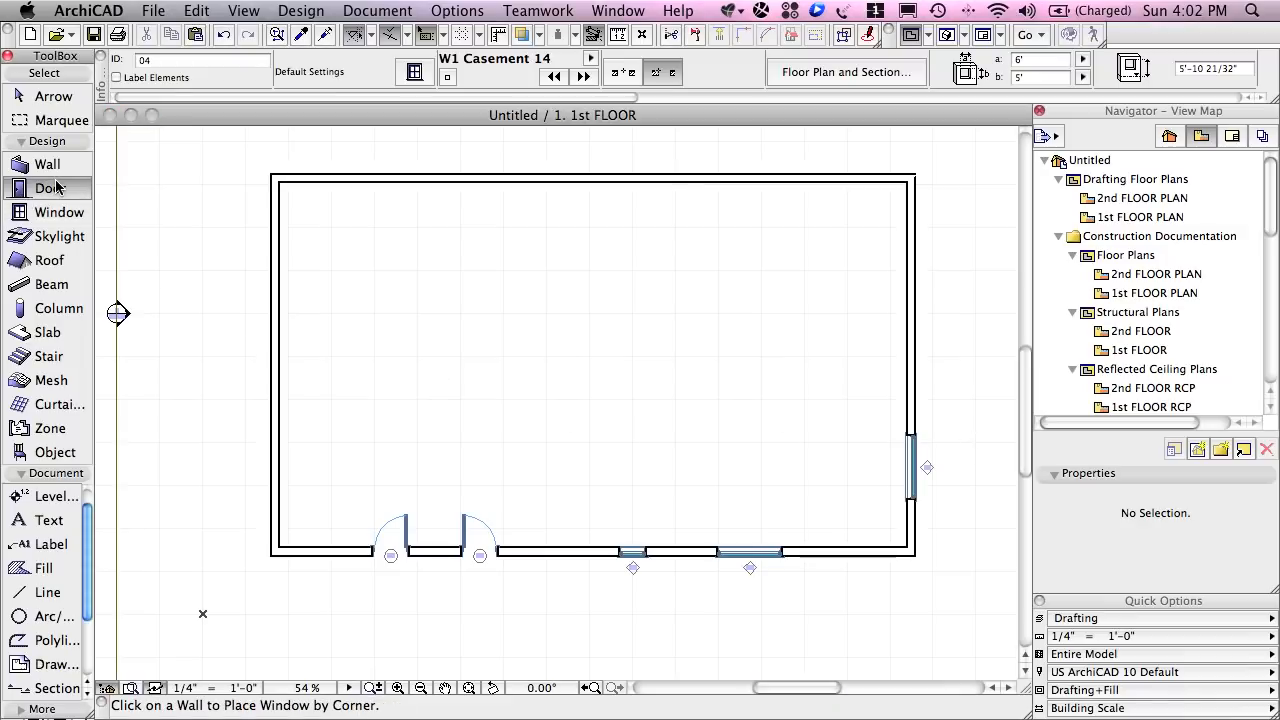
{"action": "left_click", "coordinate": [663, 72]}
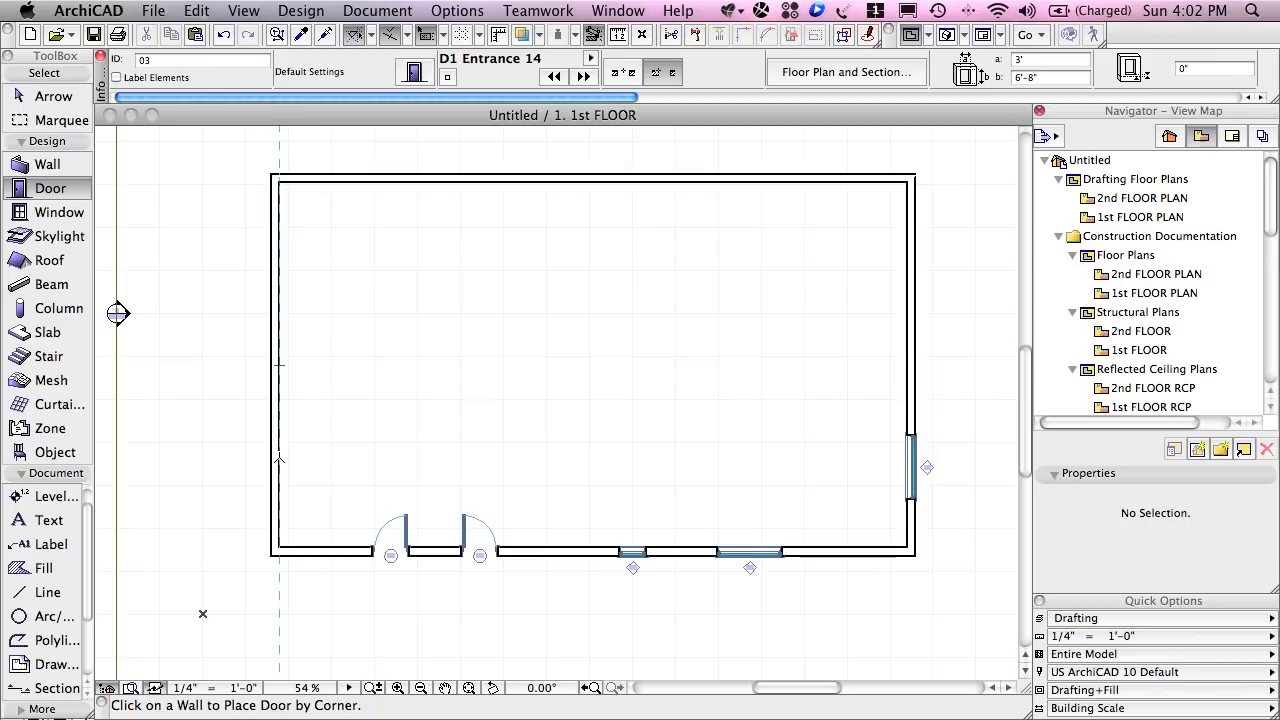
{"action": "left_click", "coordinate": [279, 460]}
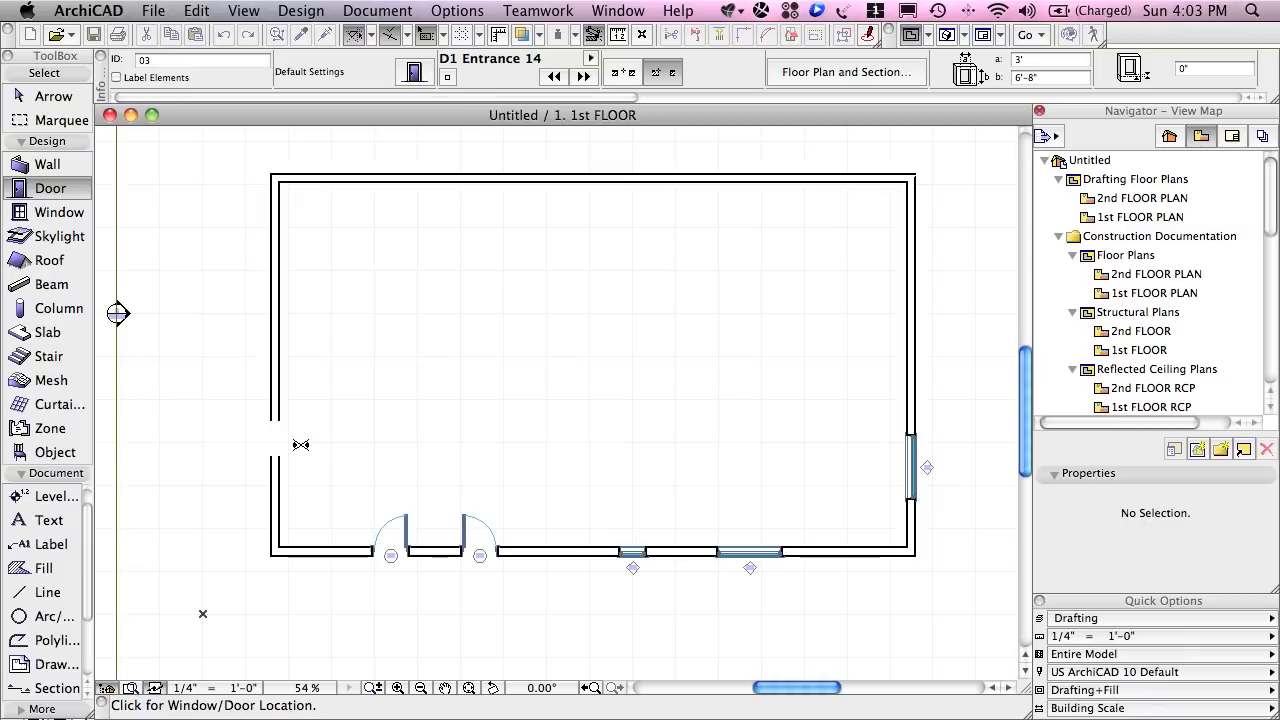
{"action": "left_click", "coordinate": [296, 440]}
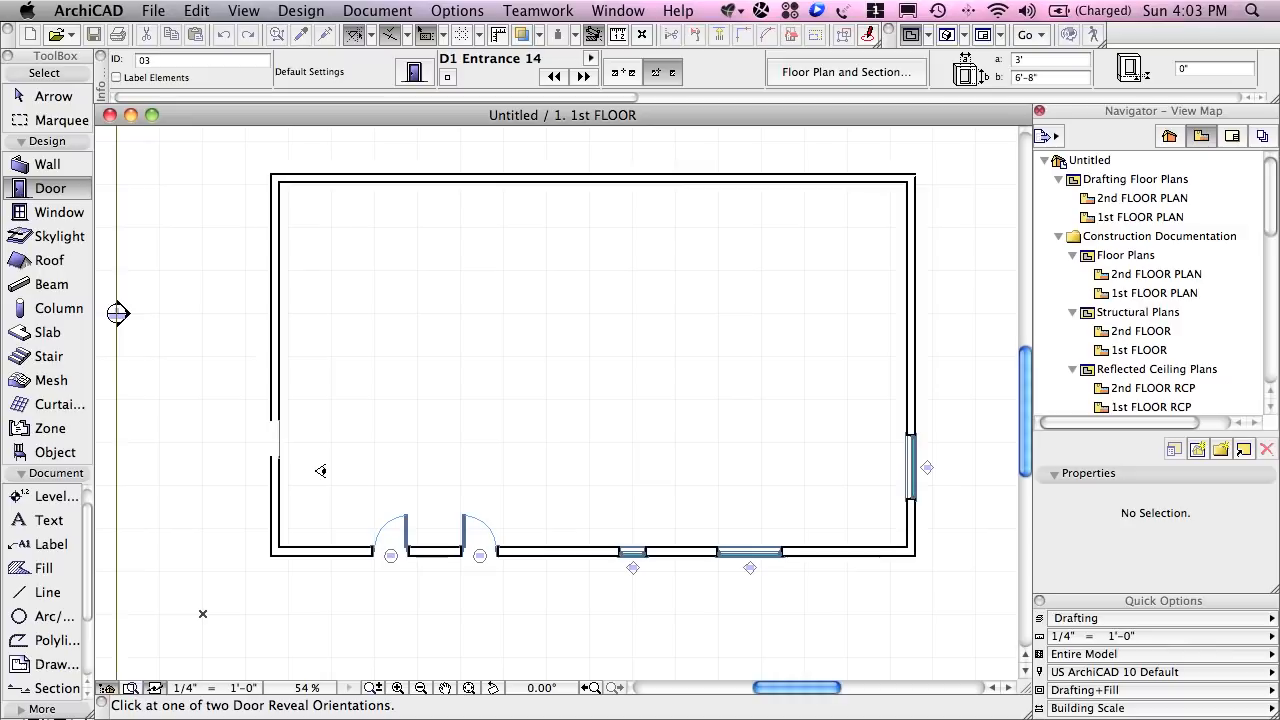
{"action": "left_click", "coordinate": [315, 471]}
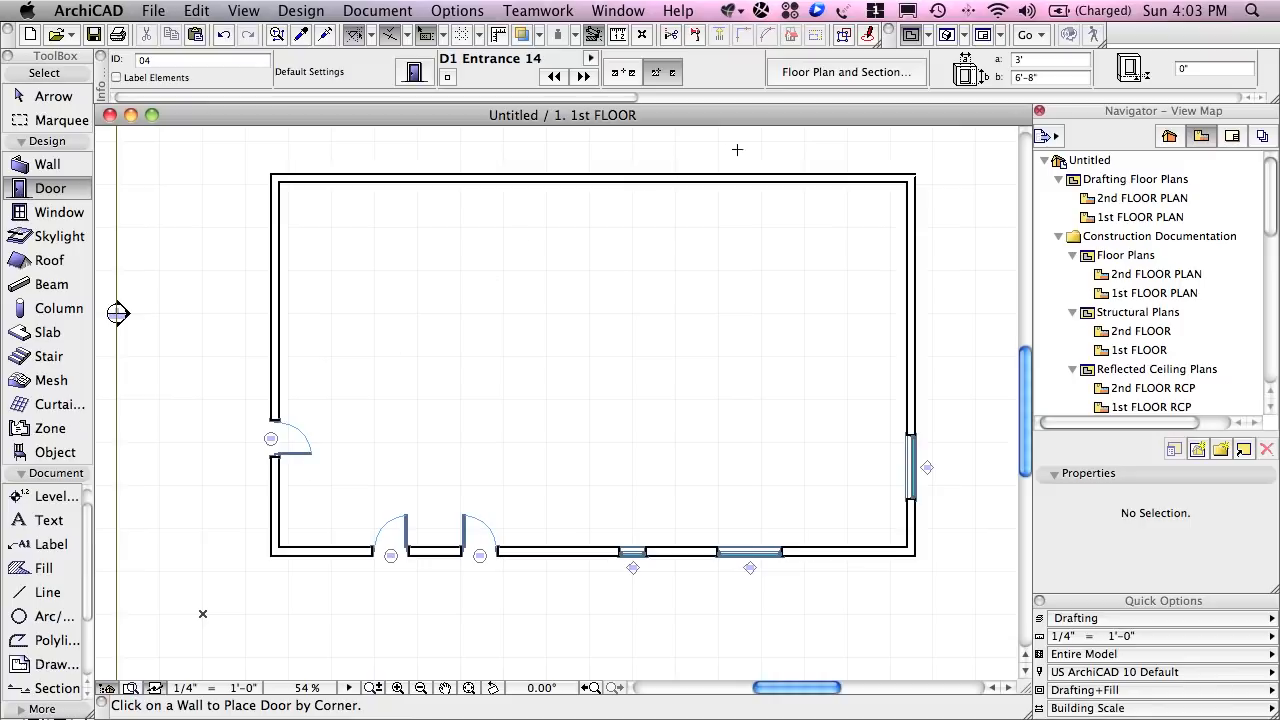
Show the enclosure in 3D, enlarge and center it, and orbit around to view the end-wall window and the opposite door
{"action": "left_click", "coordinate": [946, 34]}
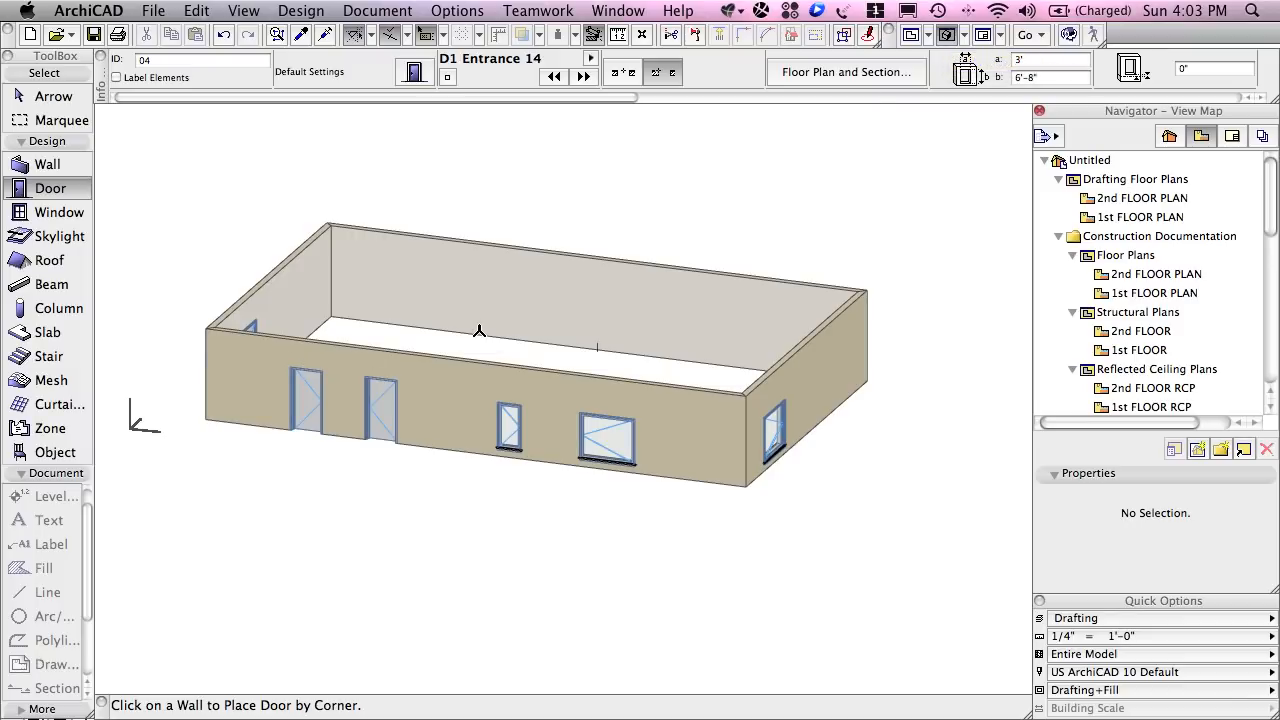
{"action": "scroll", "coordinate": [479, 331], "scroll_direction": "up", "scroll_amount": 10}
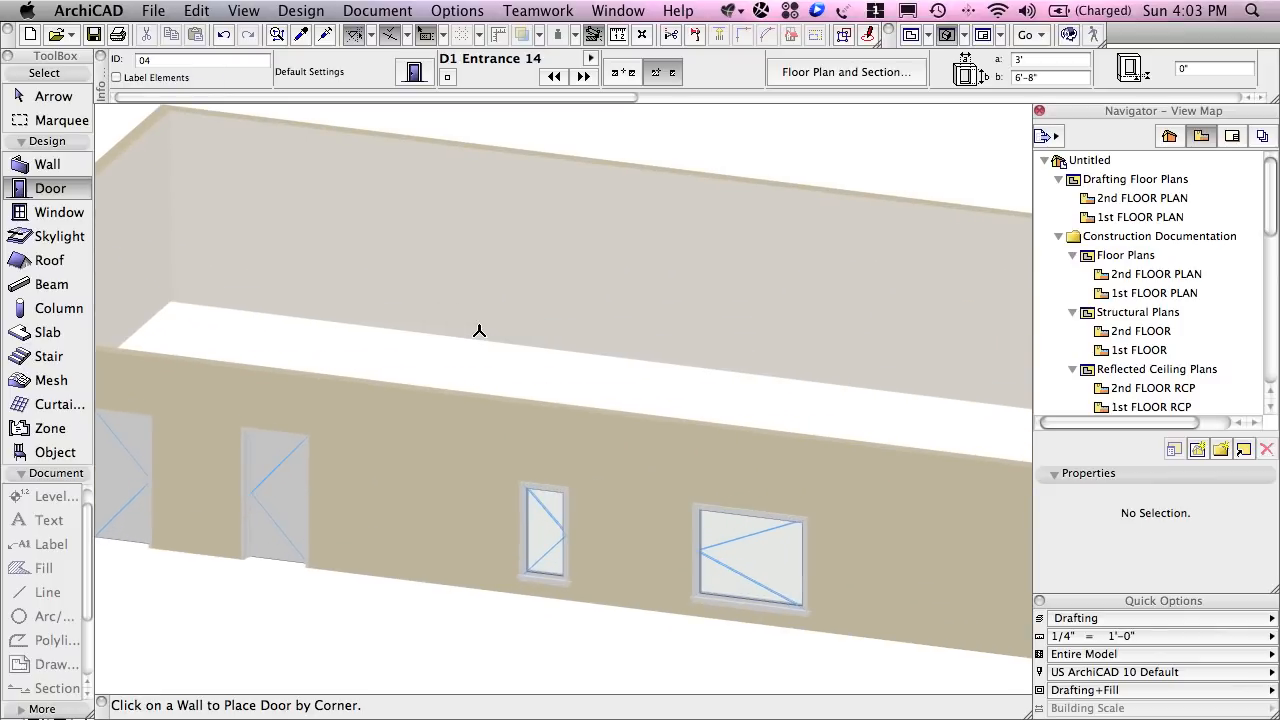
{"action": "scroll", "coordinate": [479, 331], "scroll_direction": "down", "scroll_amount": 8}
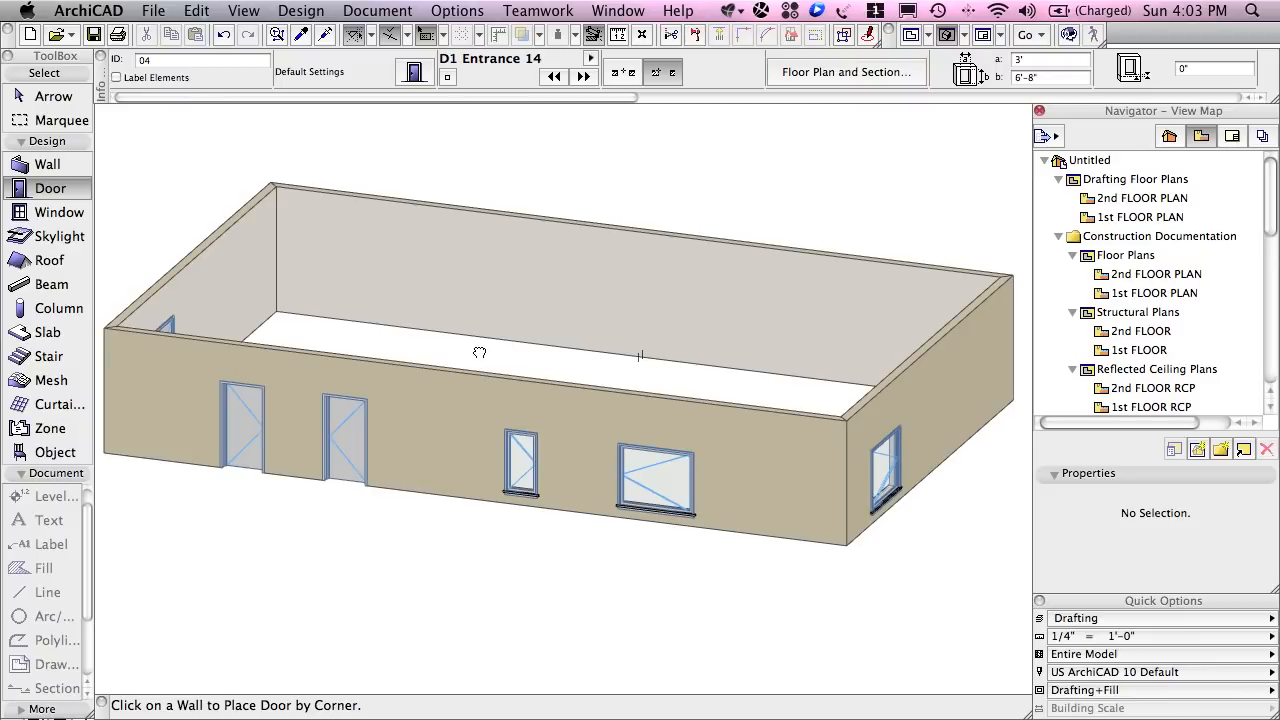
{"action": "mouse_move", "coordinate": [479, 352]}
{"action": "left_mouse_down"}
{"action": "mouse_move", "coordinate": [574, 331]}
{"action": "mouse_move", "coordinate": [466, 349]}
{"action": "mouse_move", "coordinate": [489, 342]}
{"action": "left_mouse_up"}
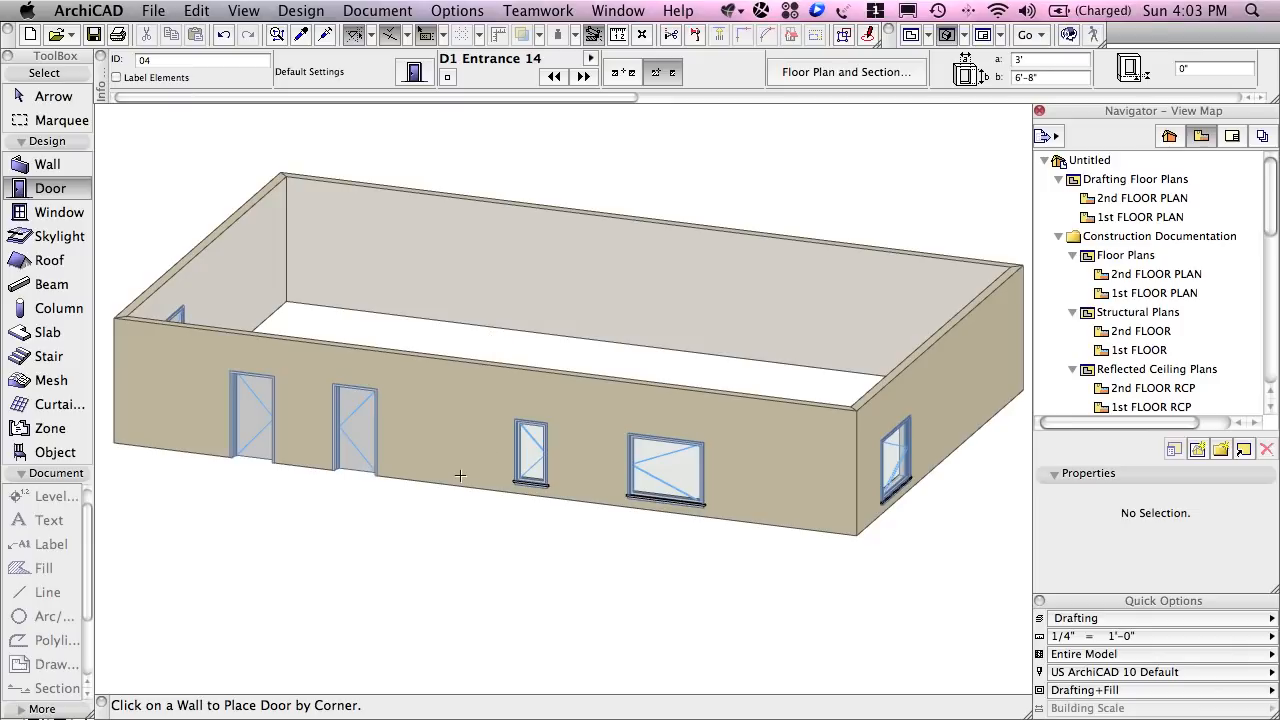
{"action": "left_click", "coordinate": [103, 704]}
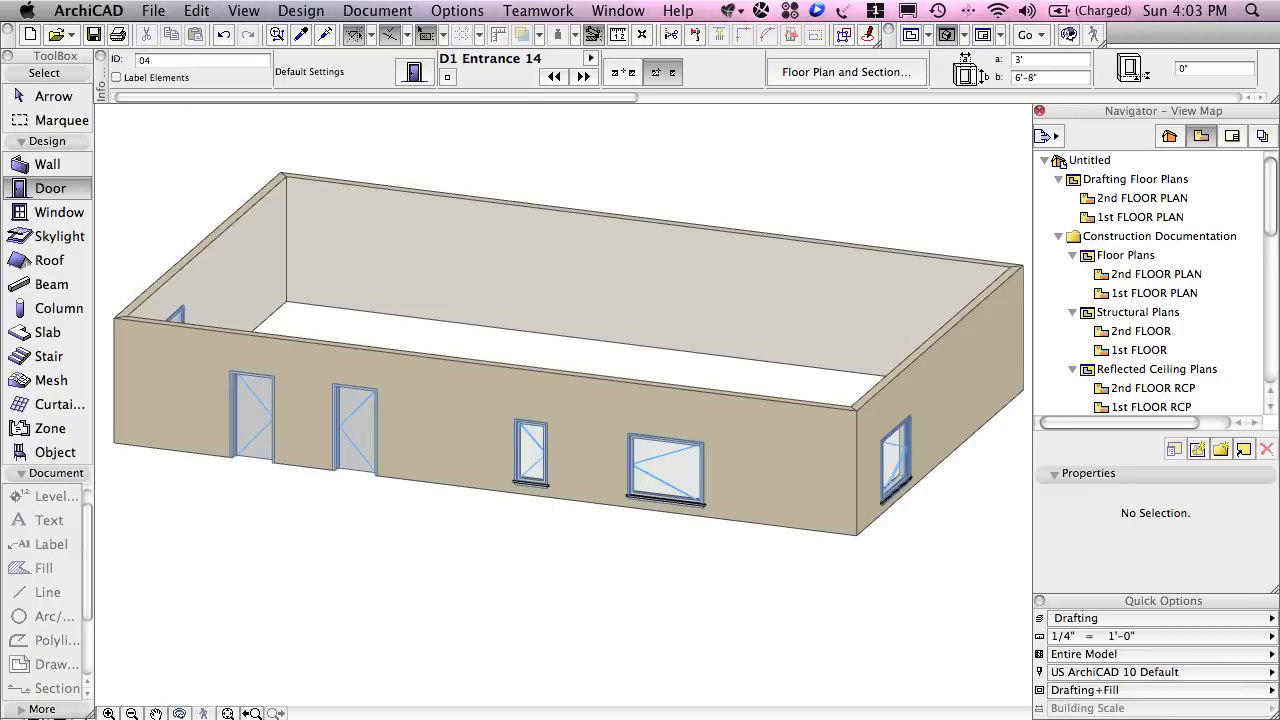
{"action": "left_click", "coordinate": [180, 713]}
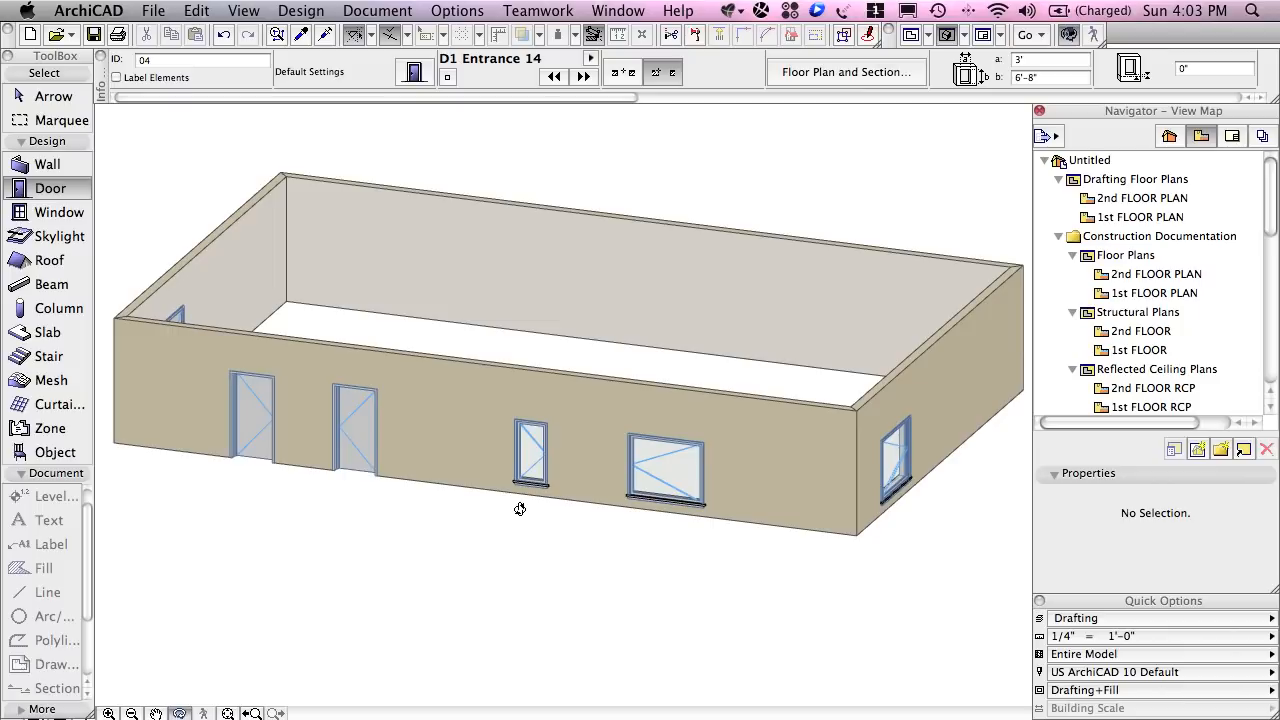
{"action": "left_click_drag", "start_coordinate": [520, 509], "coordinate": [154, 520]}
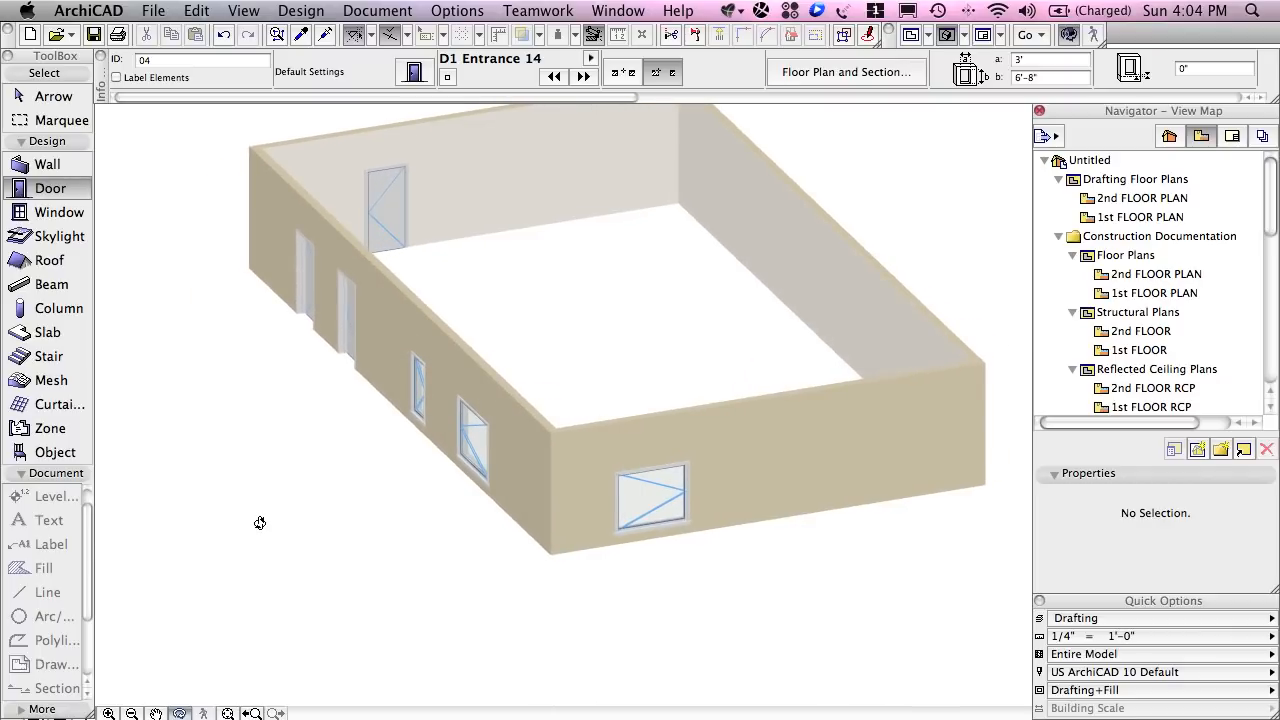
{"action": "mouse_move", "coordinate": [240, 423]}
{"action": "left_mouse_down"}
{"action": "mouse_move", "coordinate": [237, 447]}
{"action": "mouse_move", "coordinate": [240, 415]}
{"action": "left_mouse_up"}
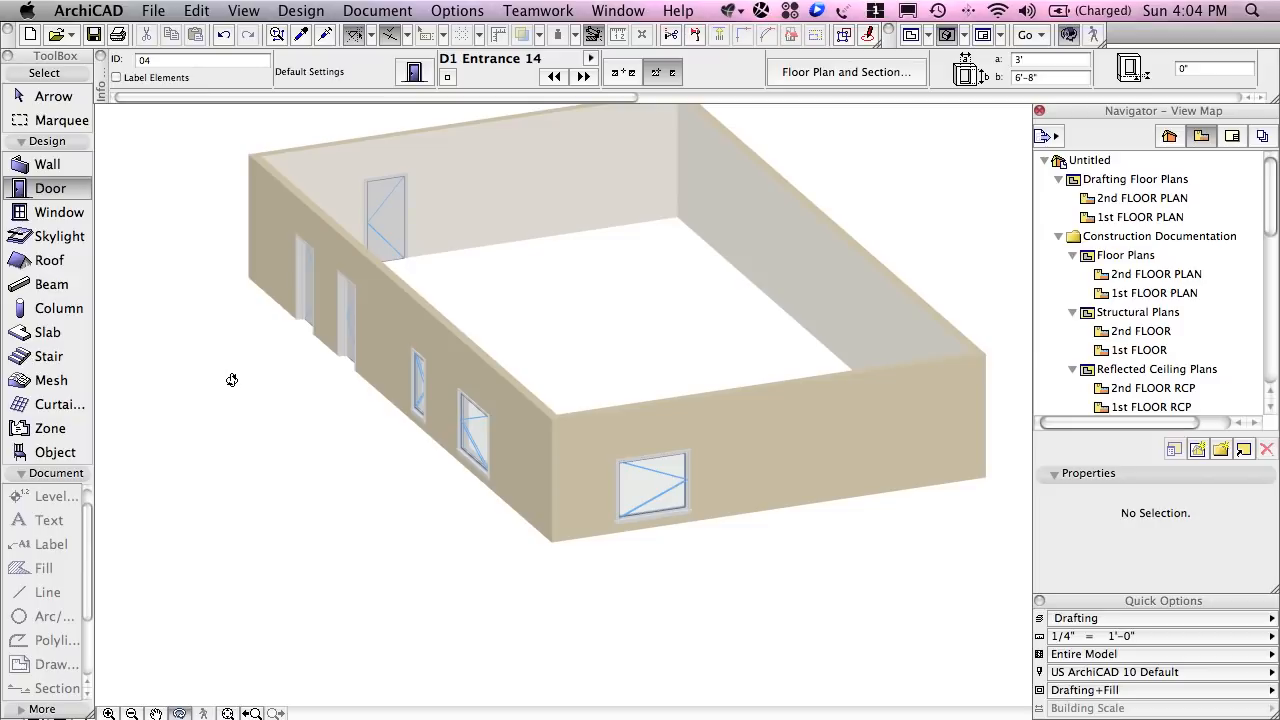
Switch orbit mode off and on again, turning the 3D model slightly each time to view its openings
{"action": "left_click", "coordinate": [181, 713]}
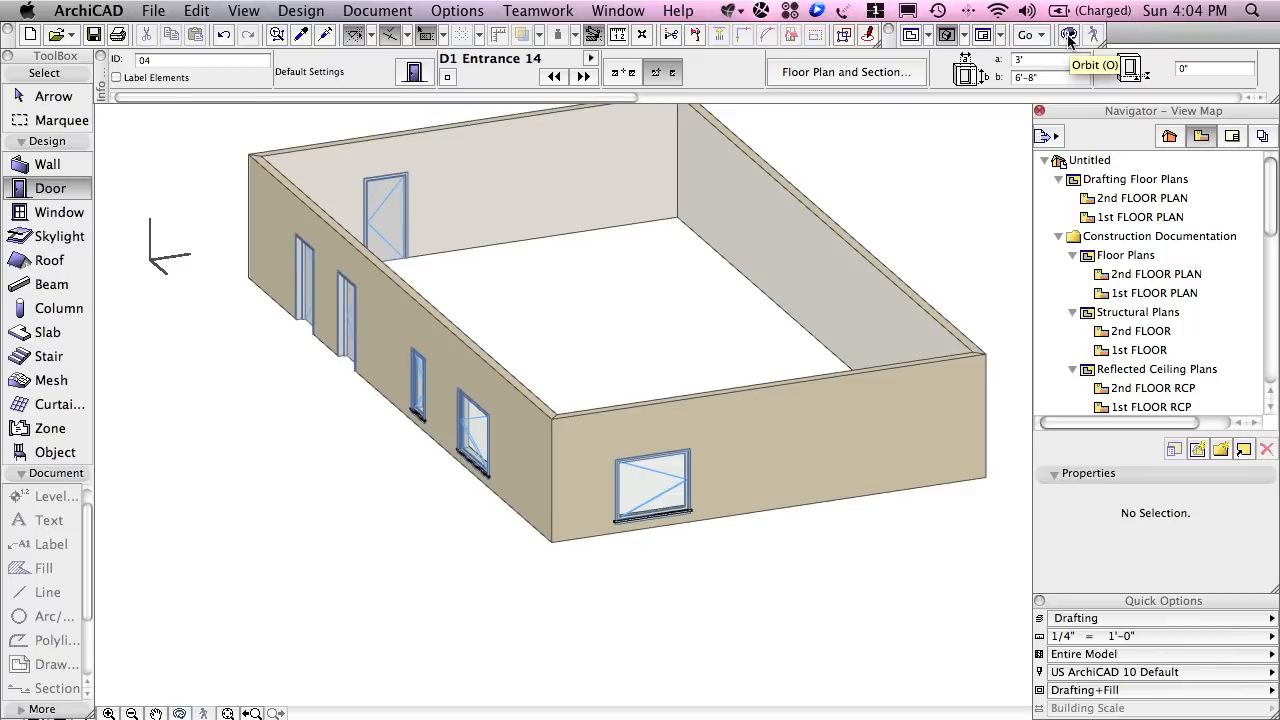
{"action": "left_click", "coordinate": [1068, 36]}
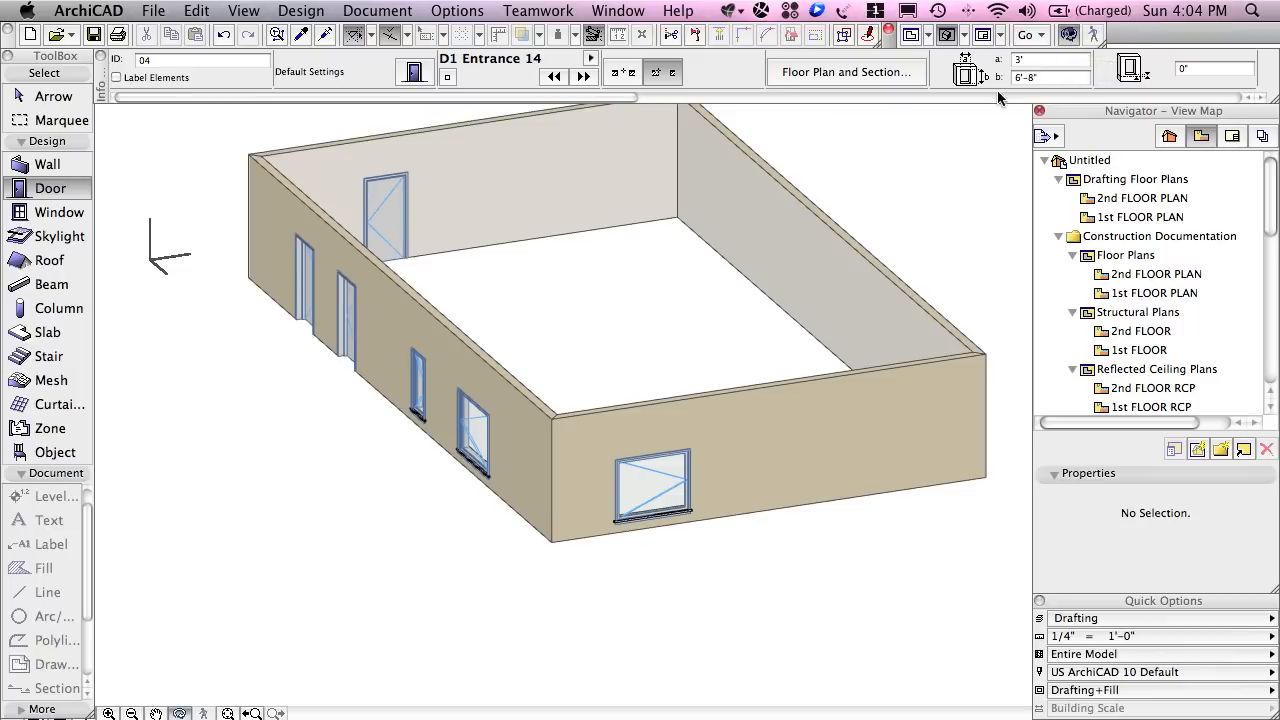
{"action": "left_click_drag", "start_coordinate": [965, 174], "coordinate": [931, 191]}
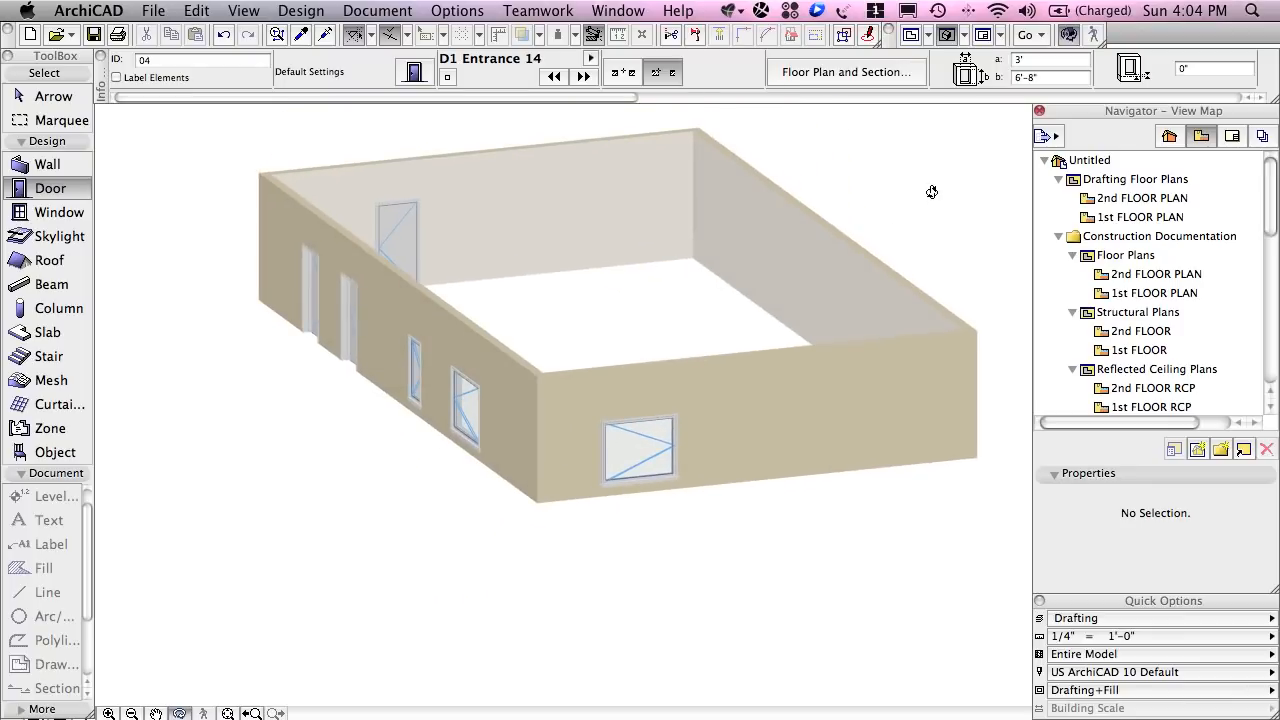
{"action": "left_click", "coordinate": [1068, 36]}
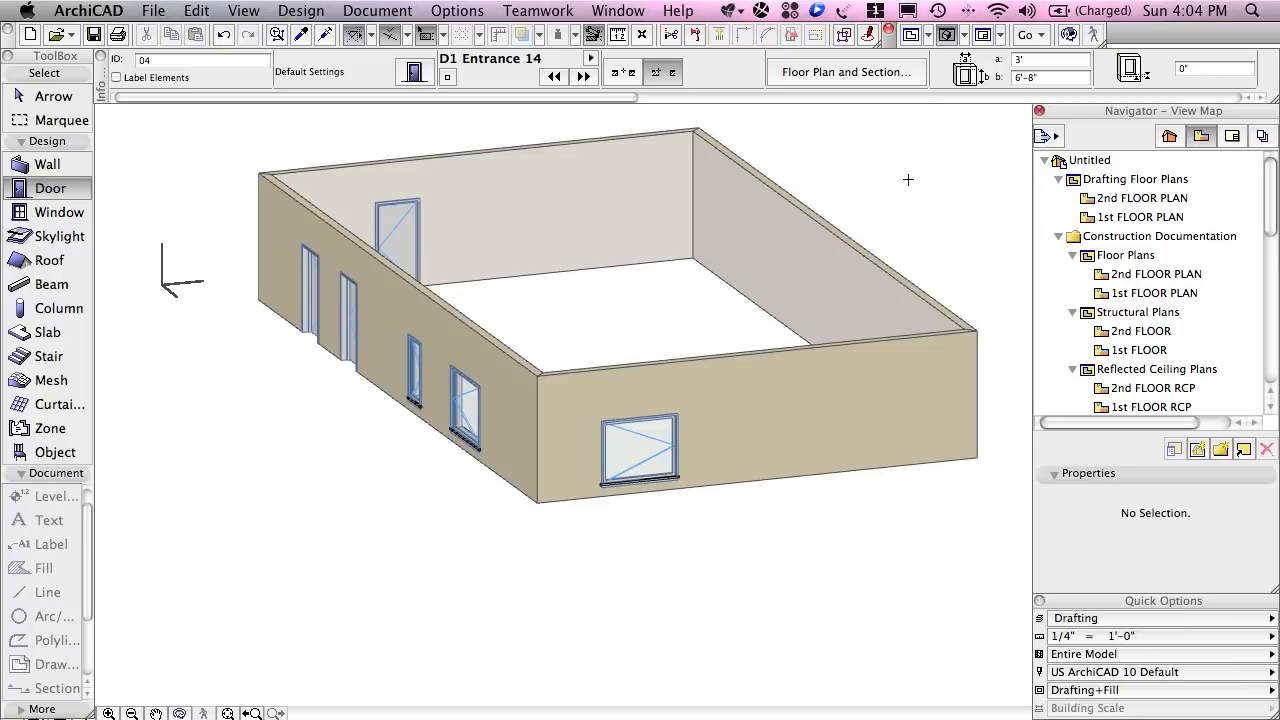
{"action": "key", "text": "o"}
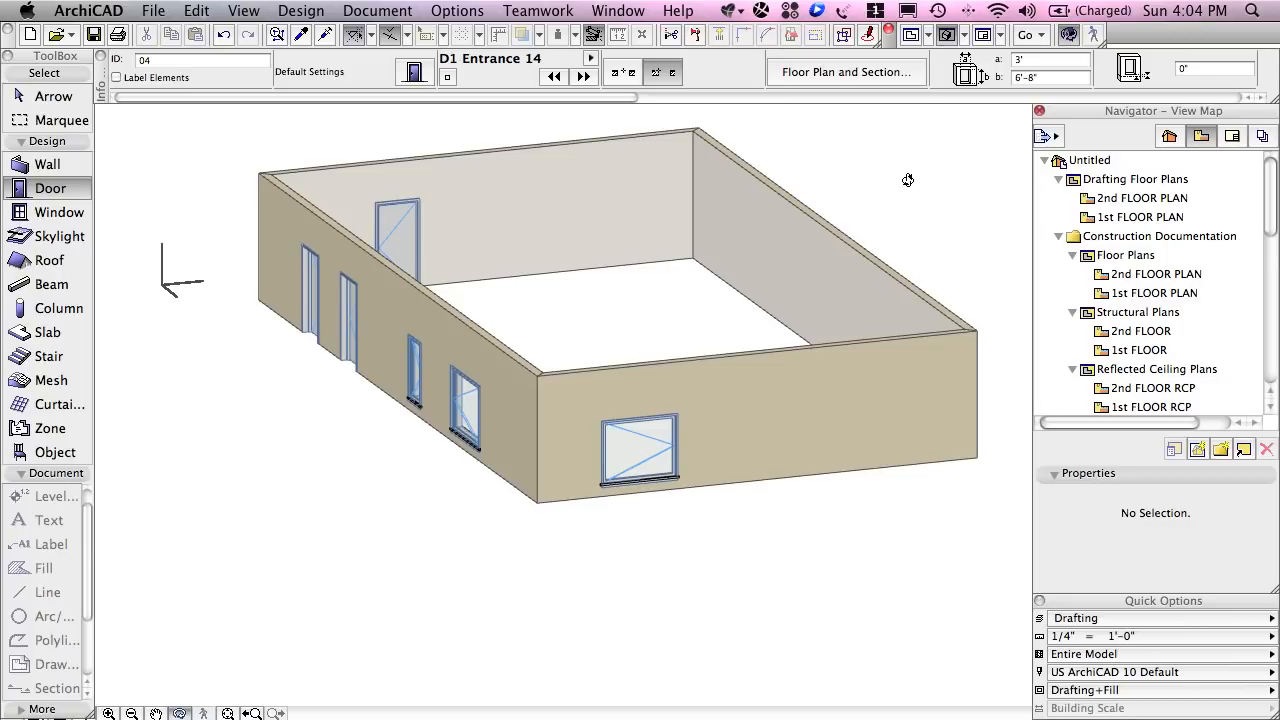
{"action": "mouse_move", "coordinate": [907, 192]}
{"action": "left_mouse_down"}
{"action": "mouse_move", "coordinate": [880, 230]}
{"action": "mouse_move", "coordinate": [927, 197]}
{"action": "left_mouse_up"}
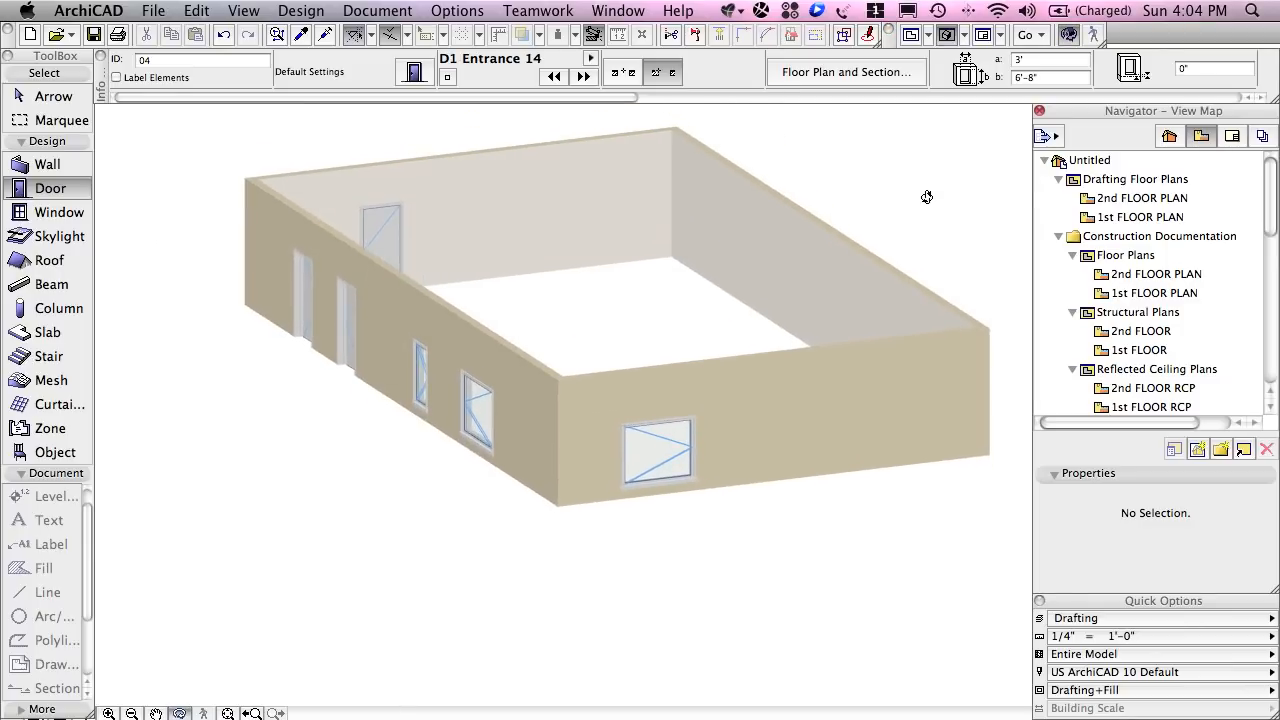